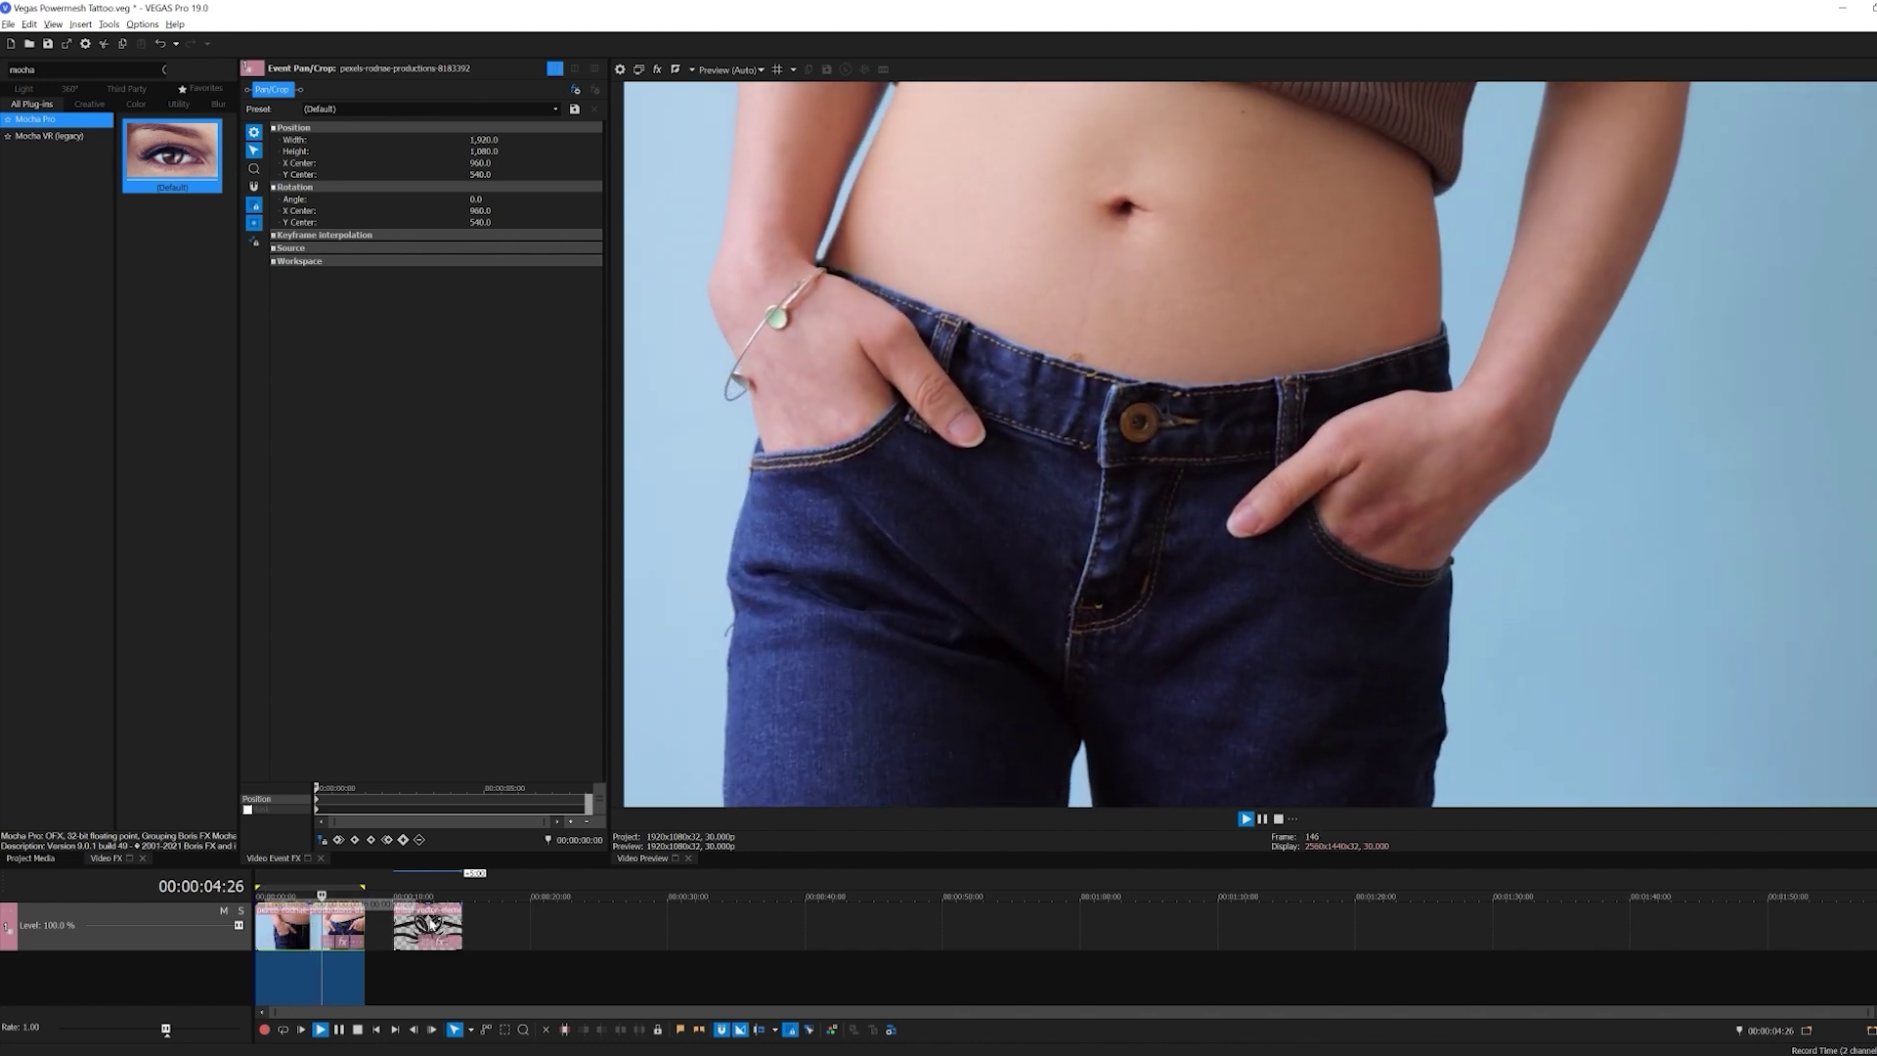
left_click_drag(322, 884, 426, 885)
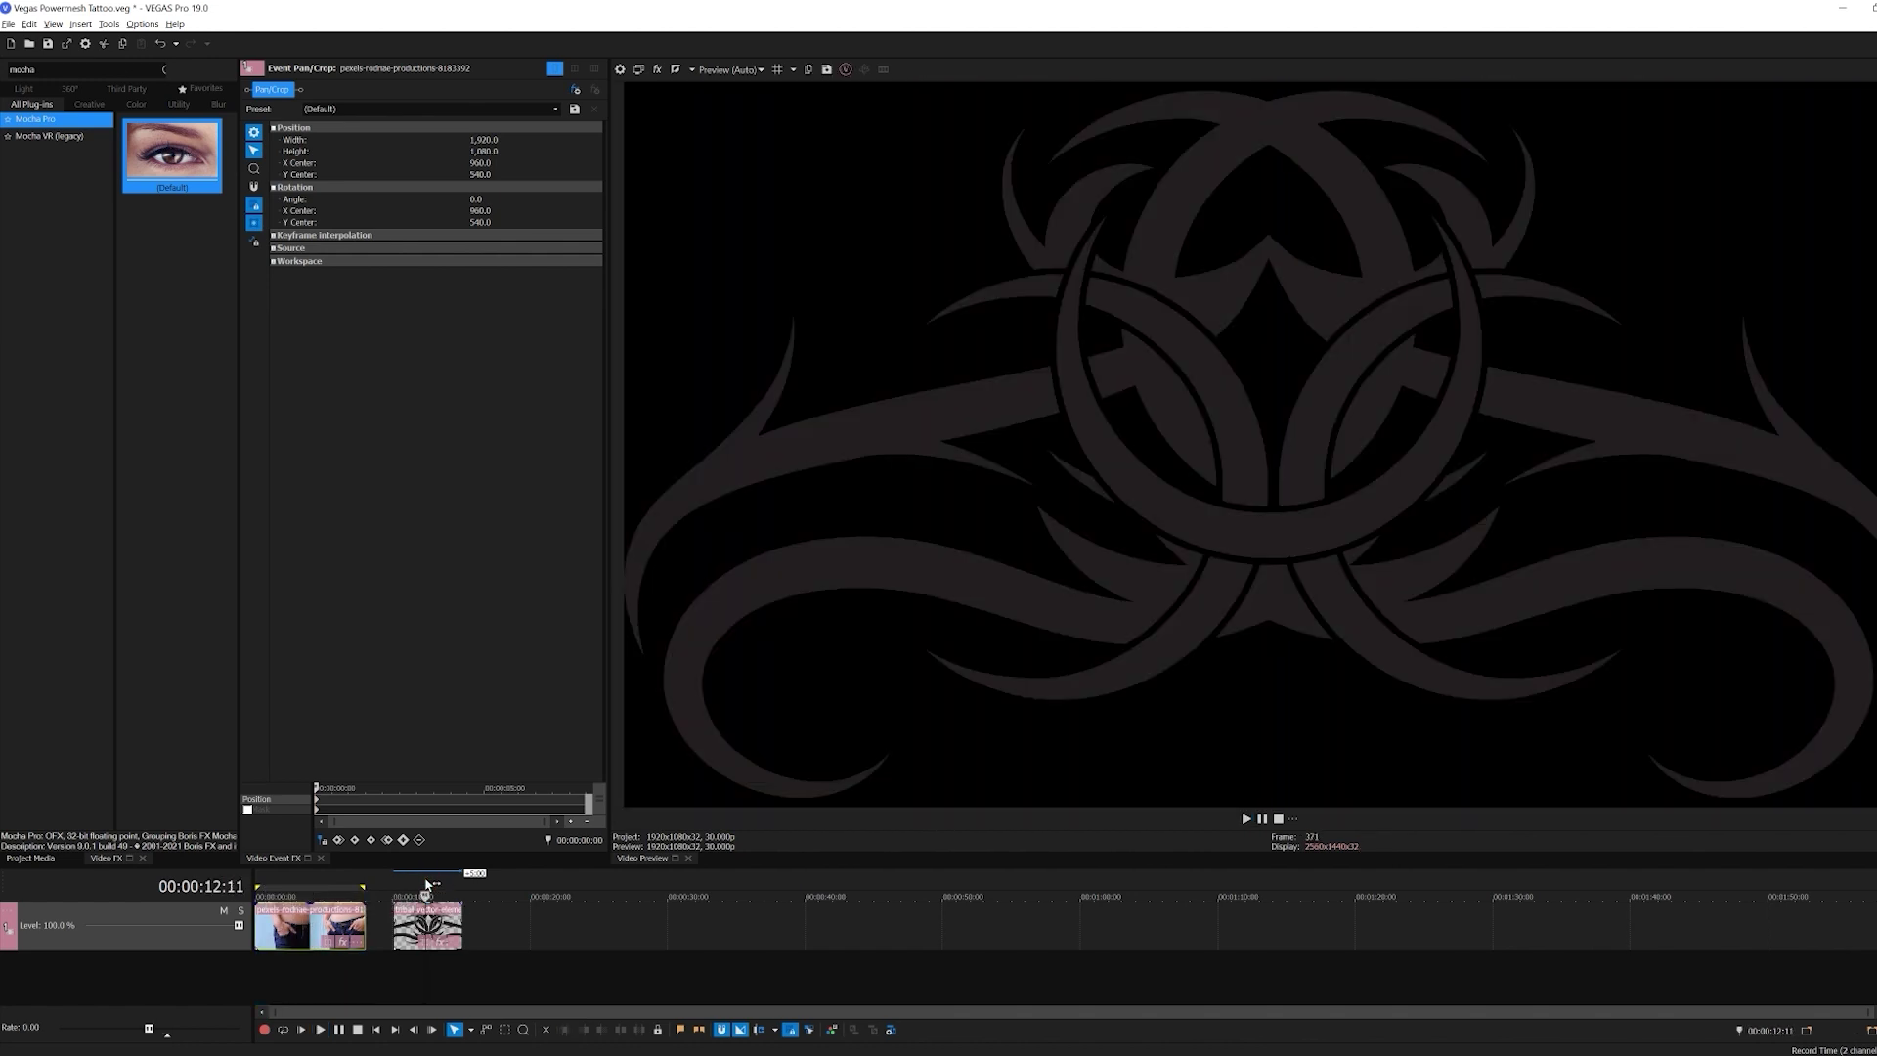
left_click(260, 878)
key("space")
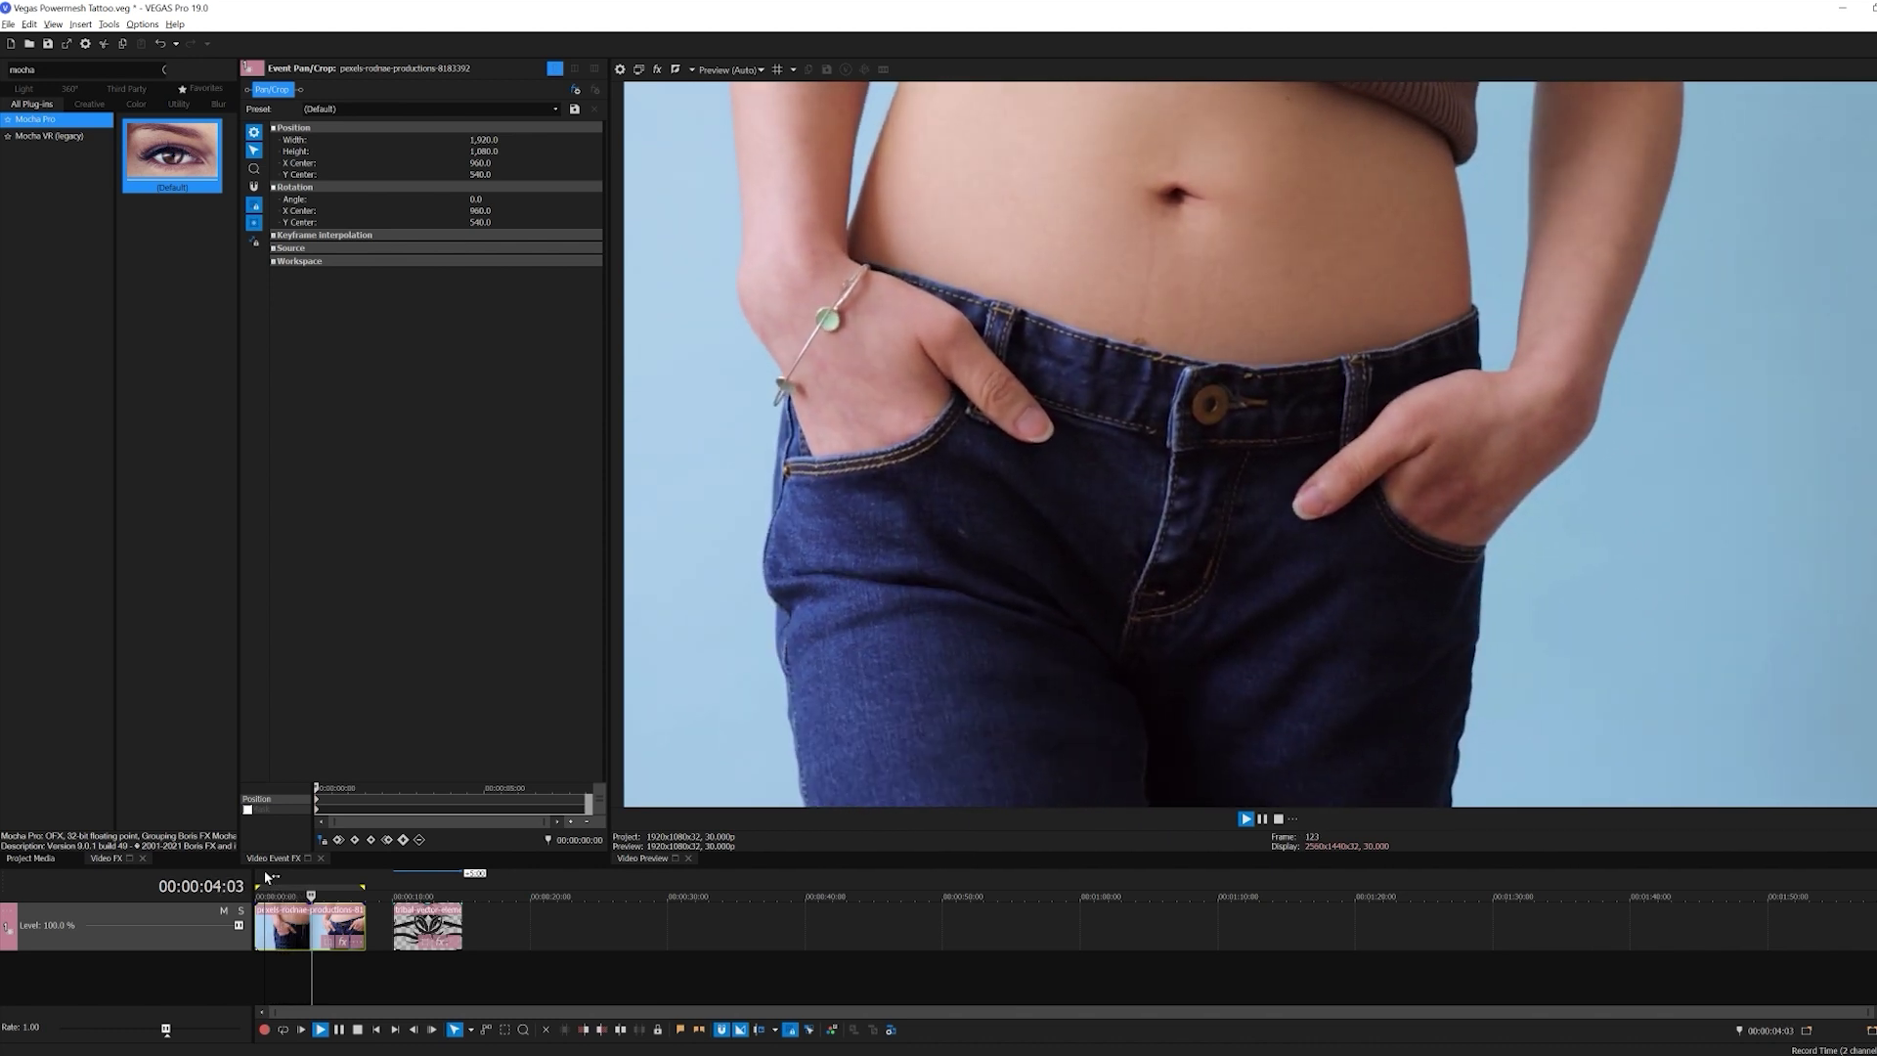
key("space")
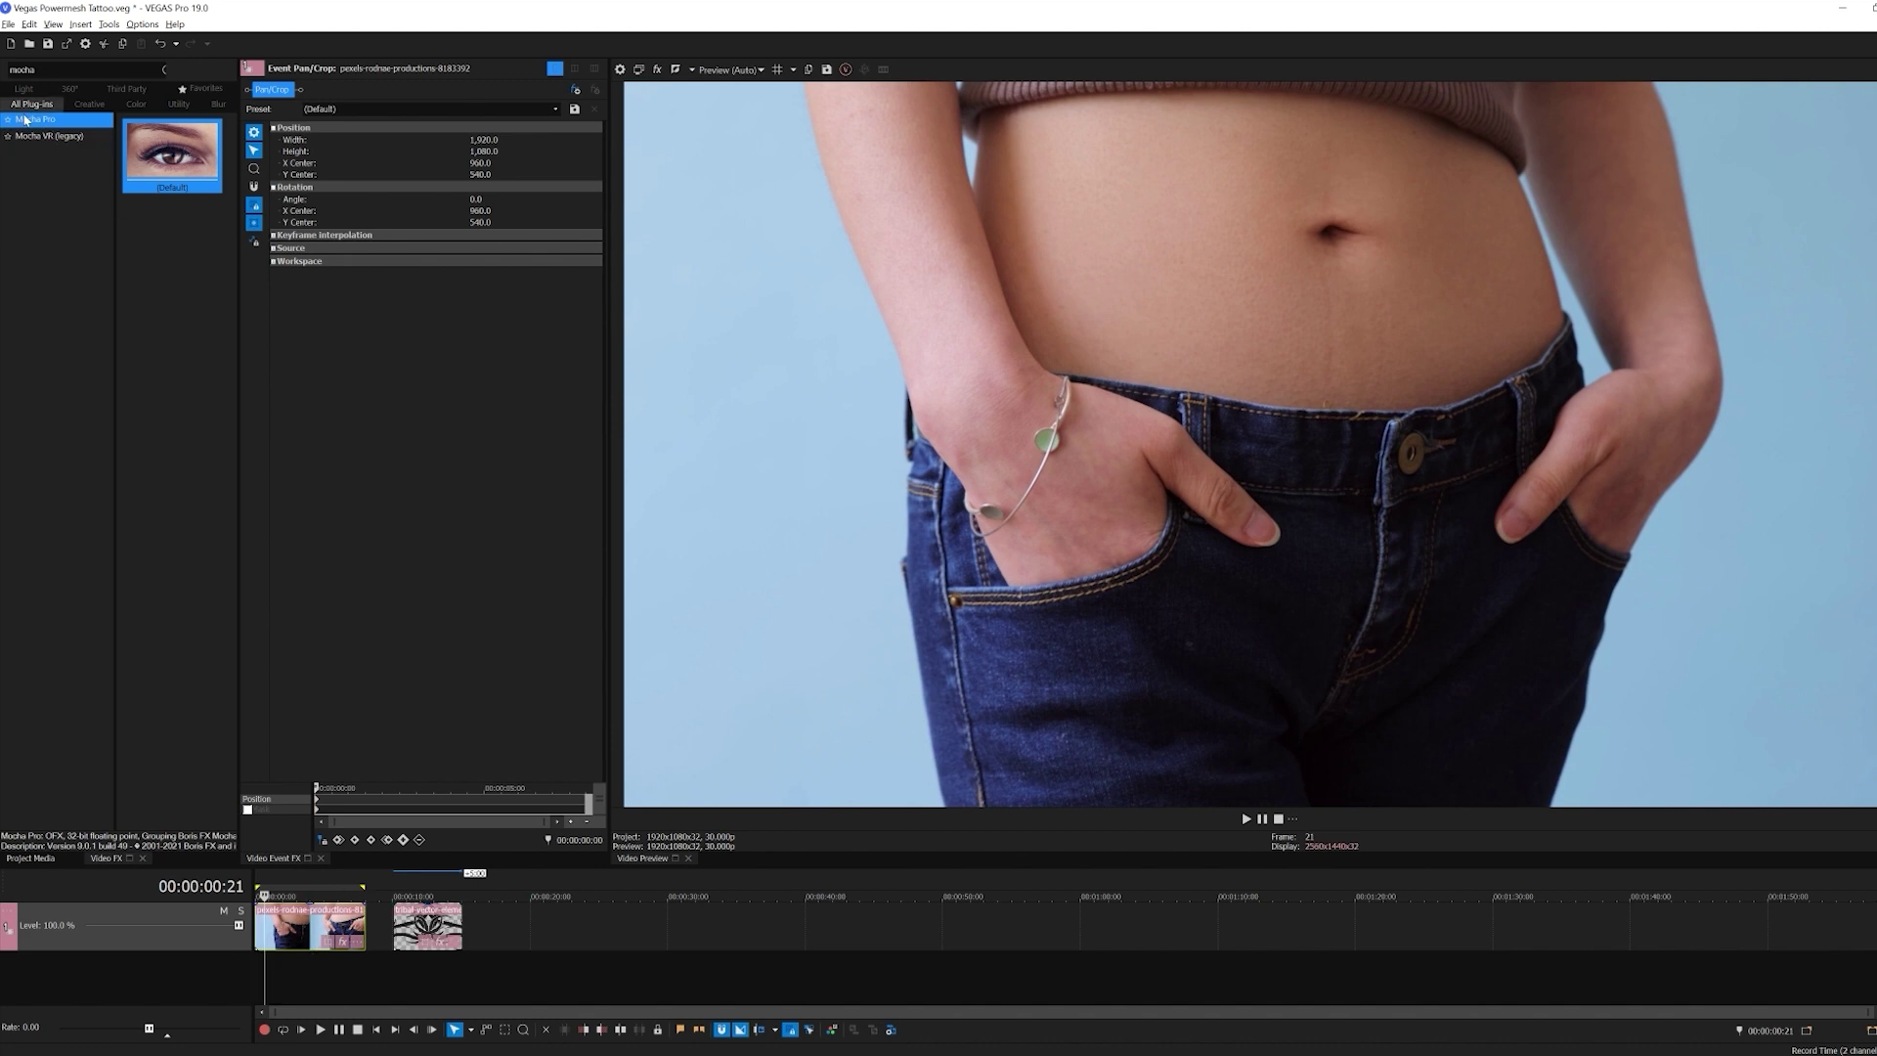
- Drop Mocha Pro onto the stomach clip in VEGAS and launch the Mocha UI
left_click_drag(29, 120, 298, 936)
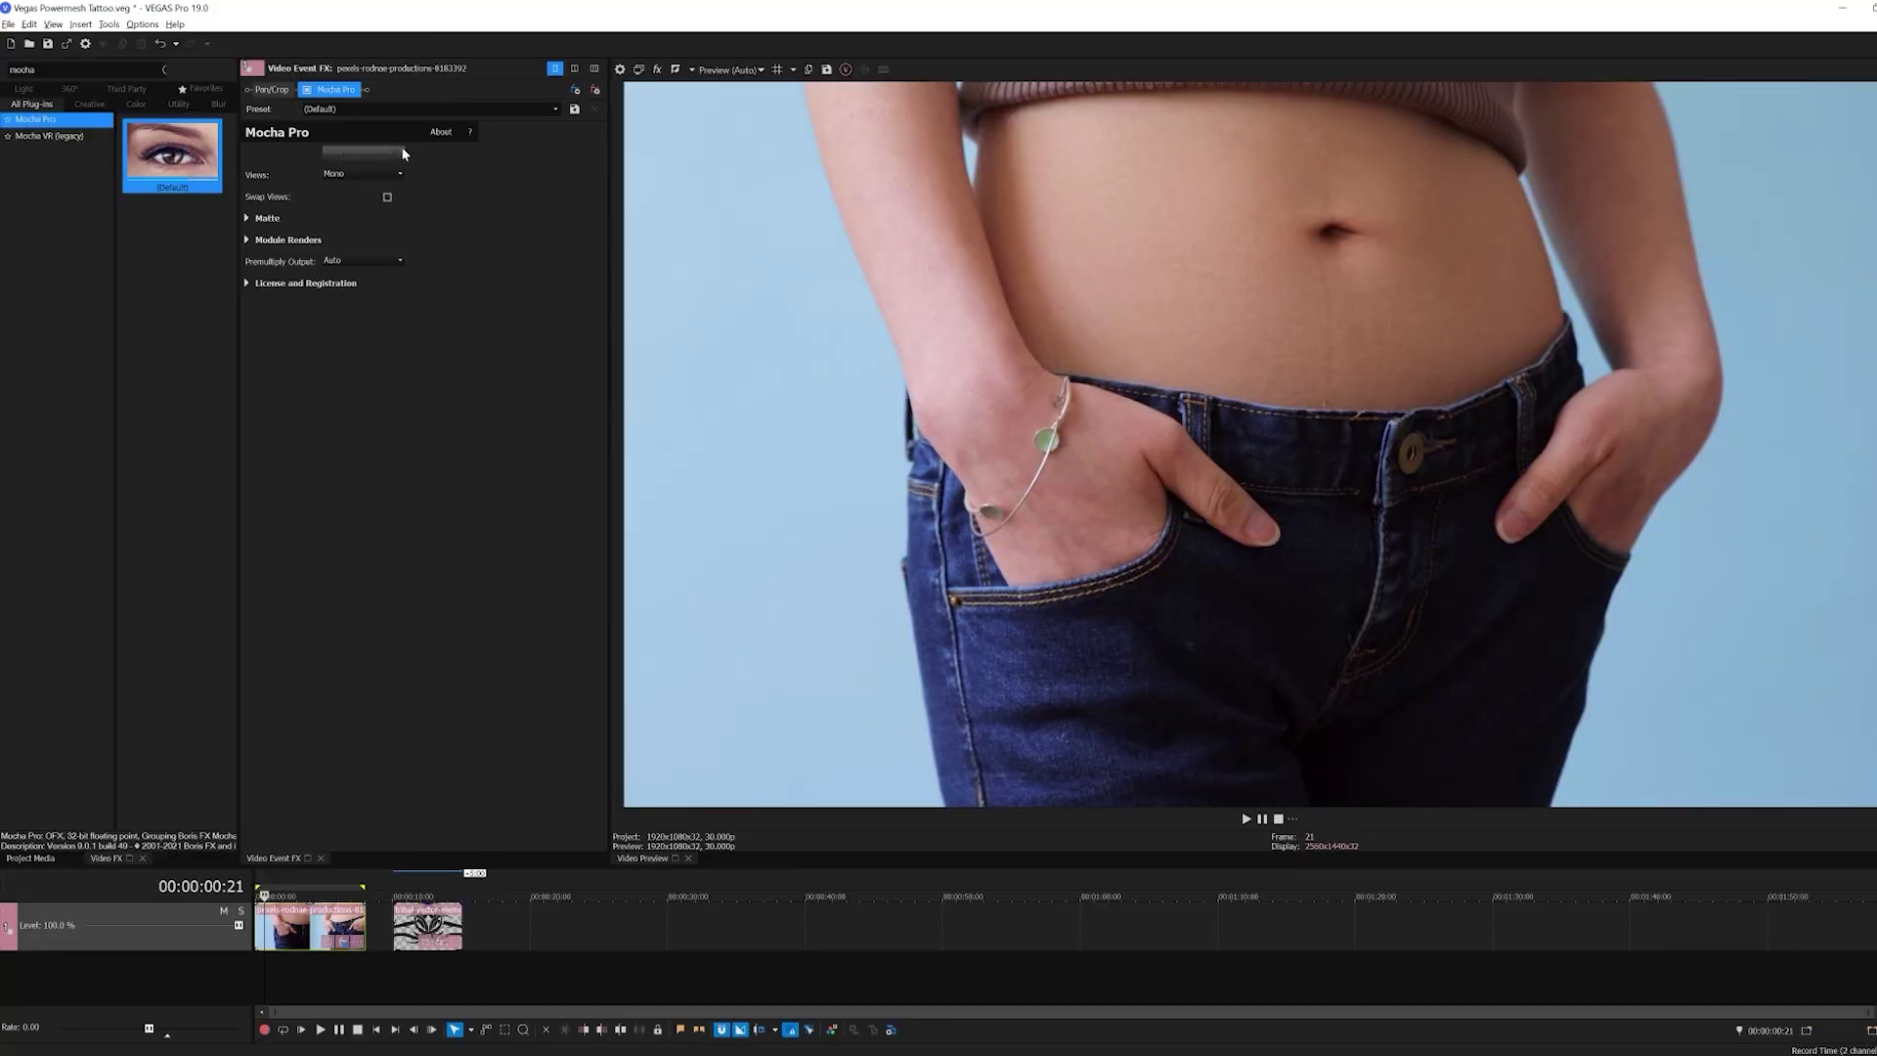
left_click(395, 152)
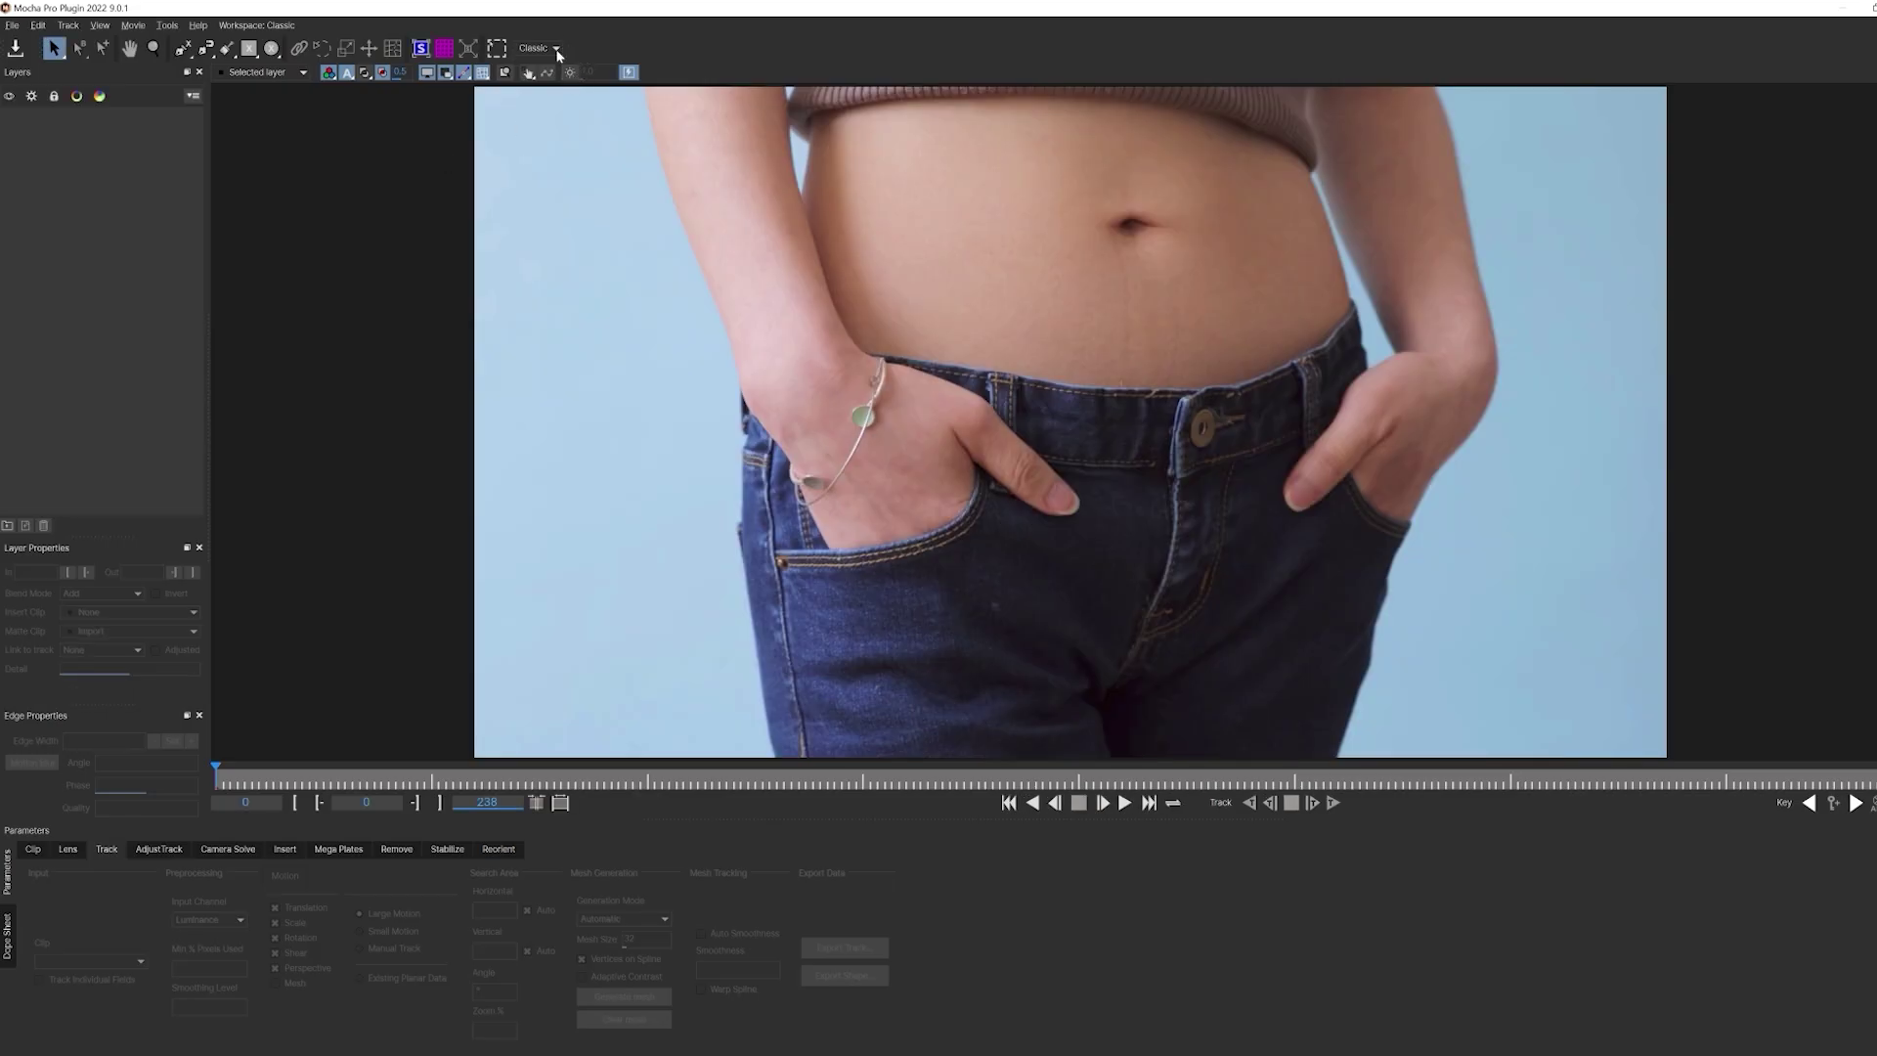
- Keep the Classic workspace layout and zoom the viewer in on the navel
left_click(556, 49)
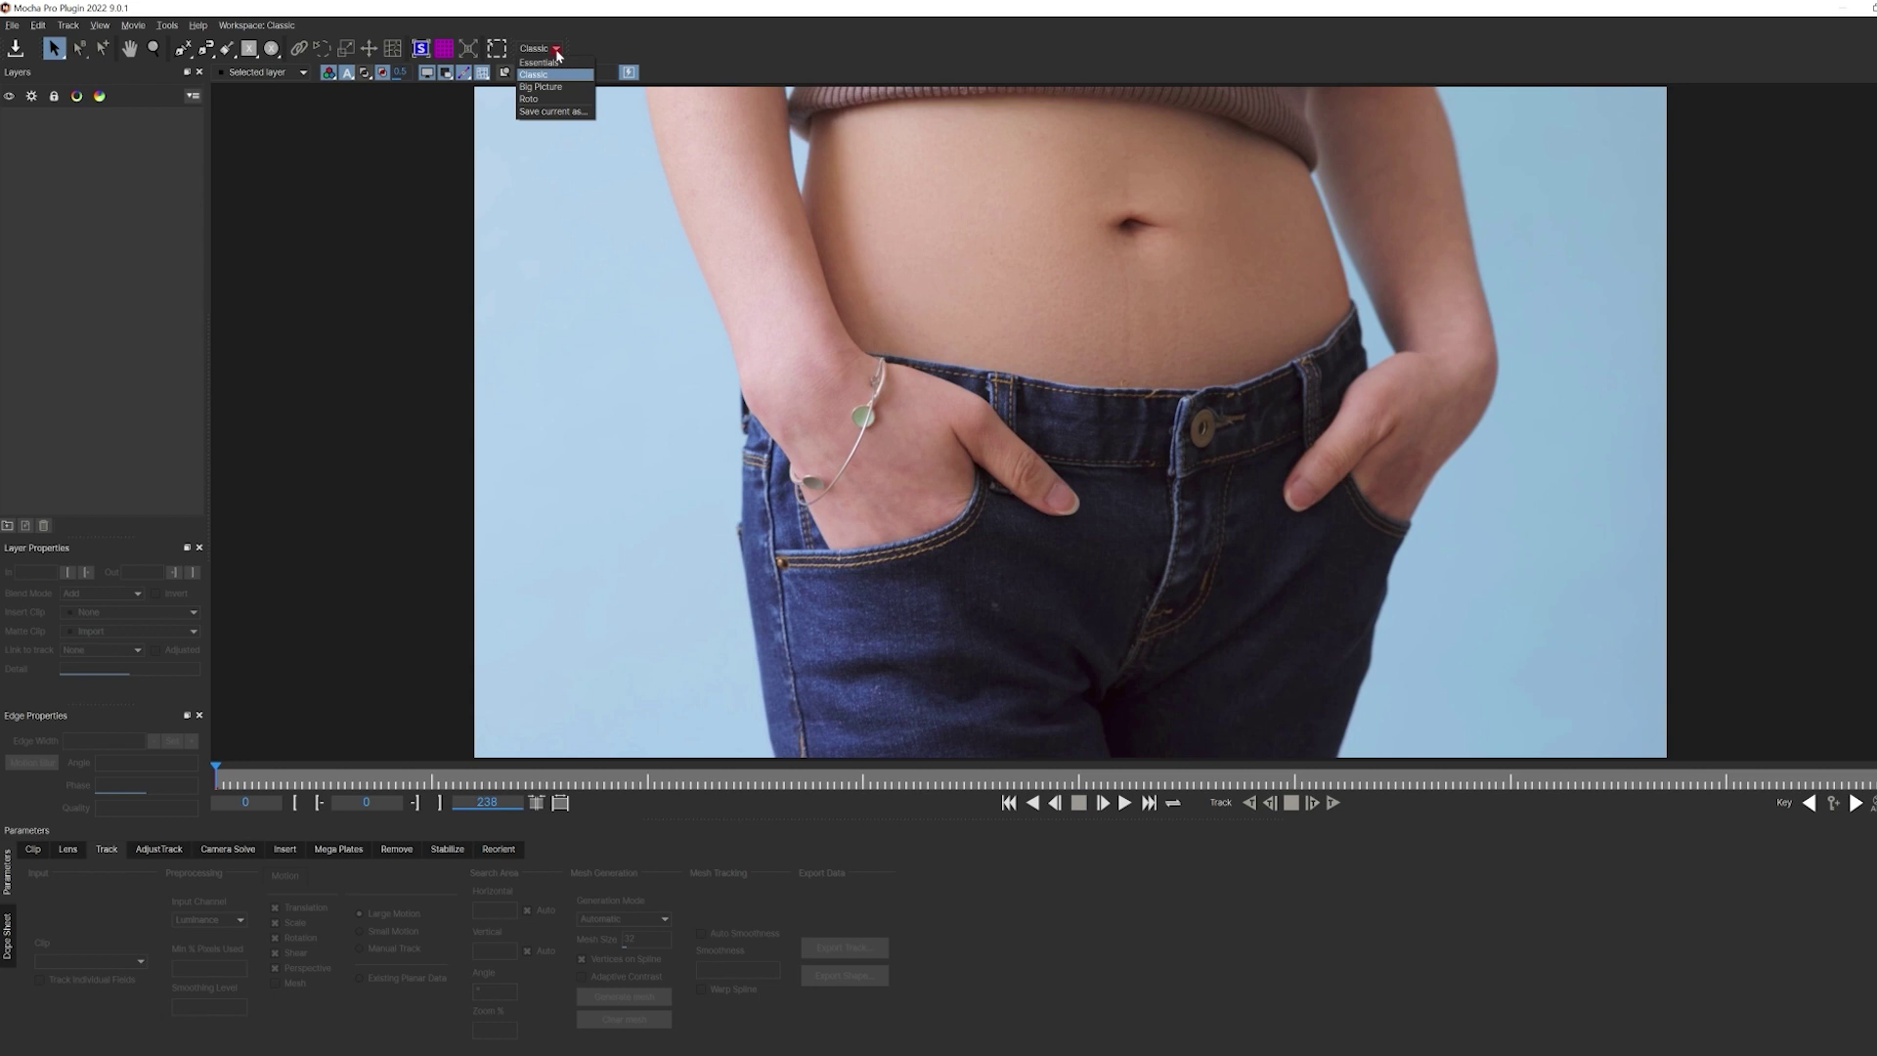
left_click(588, 46)
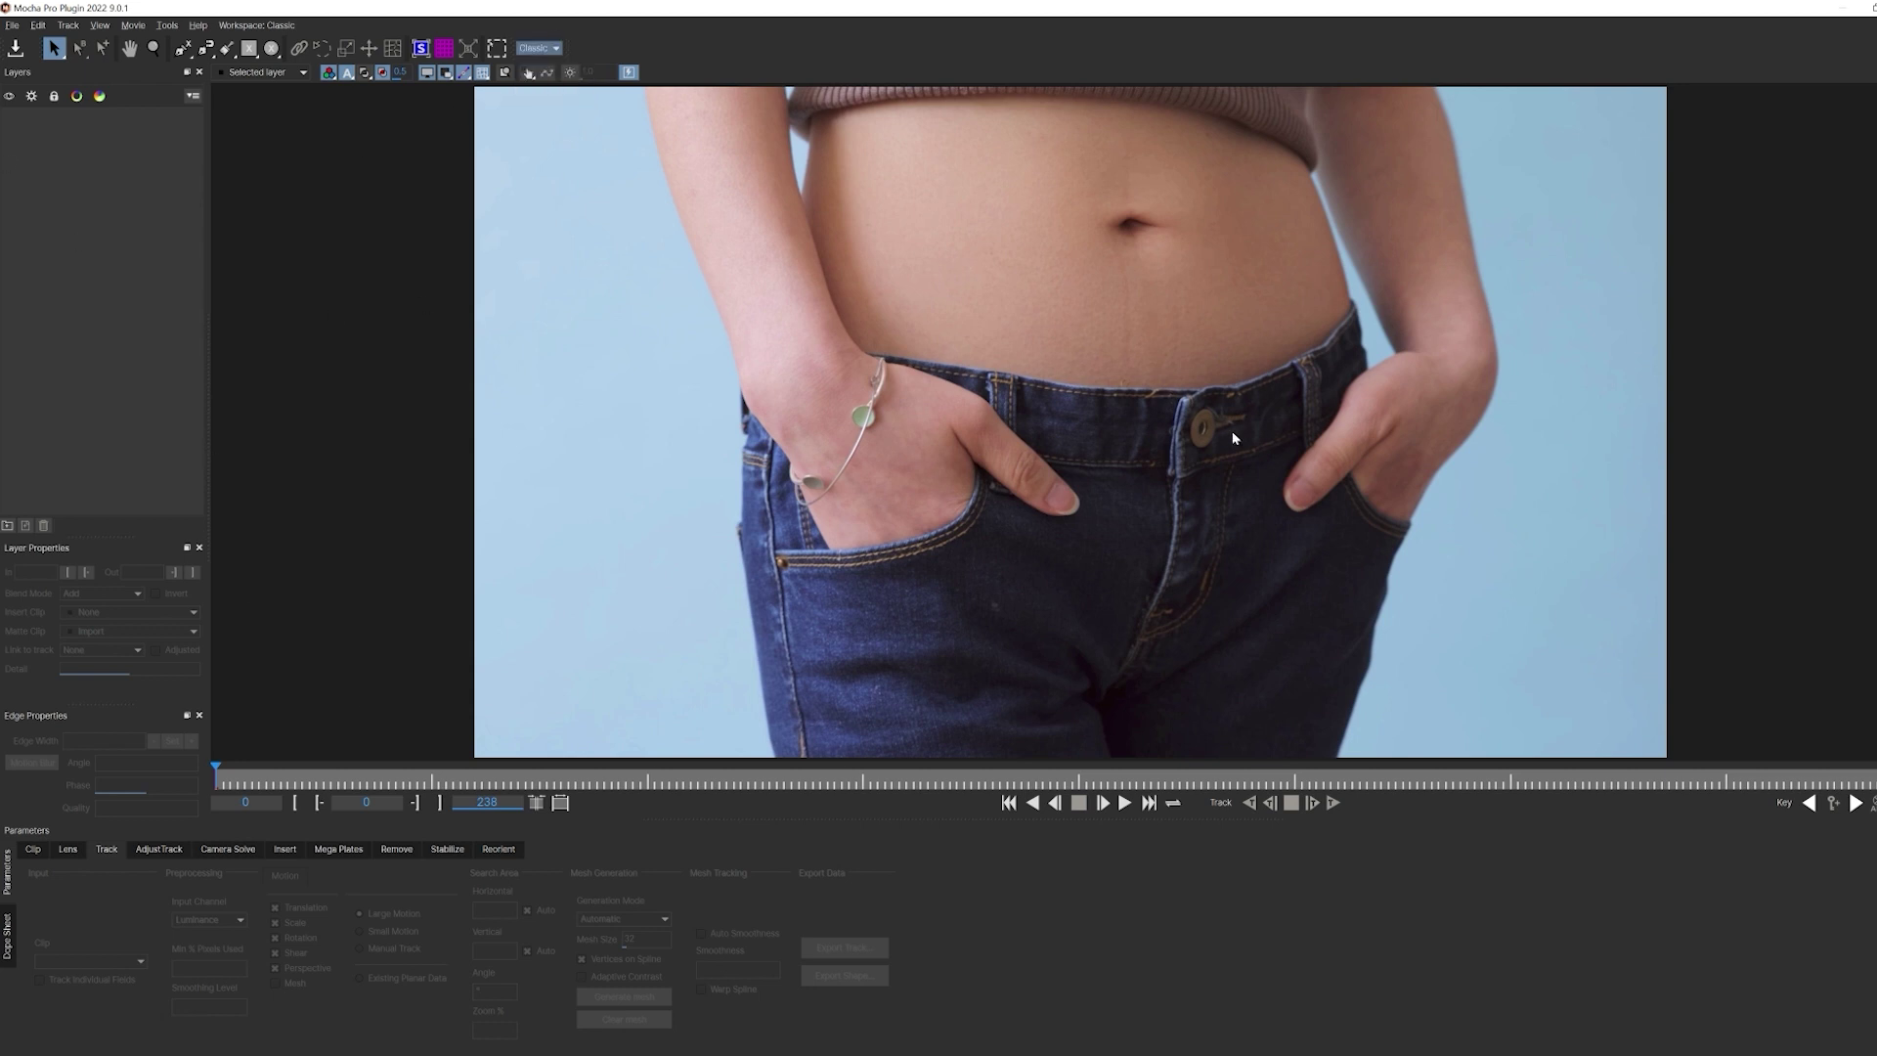
key("z")
left_click(1136, 254)
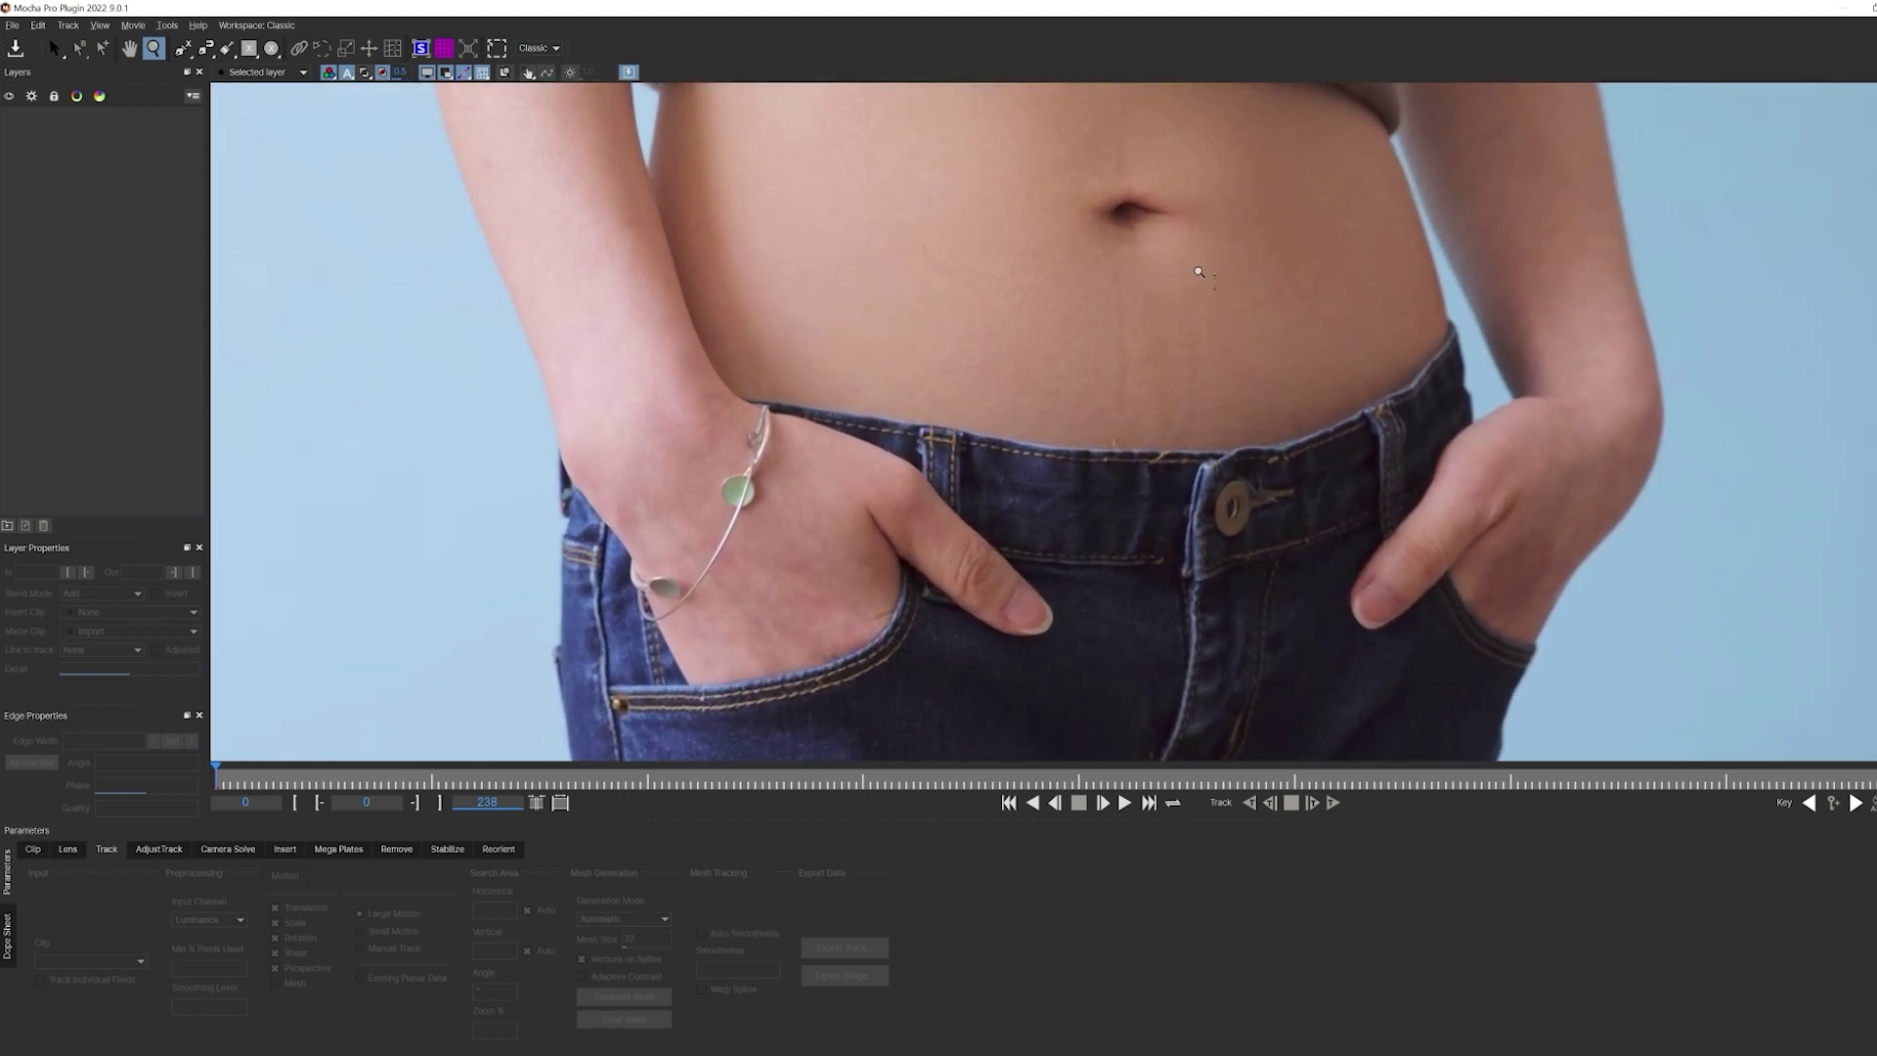
left_click(1191, 264)
left_click(1166, 166)
left_click(1158, 178)
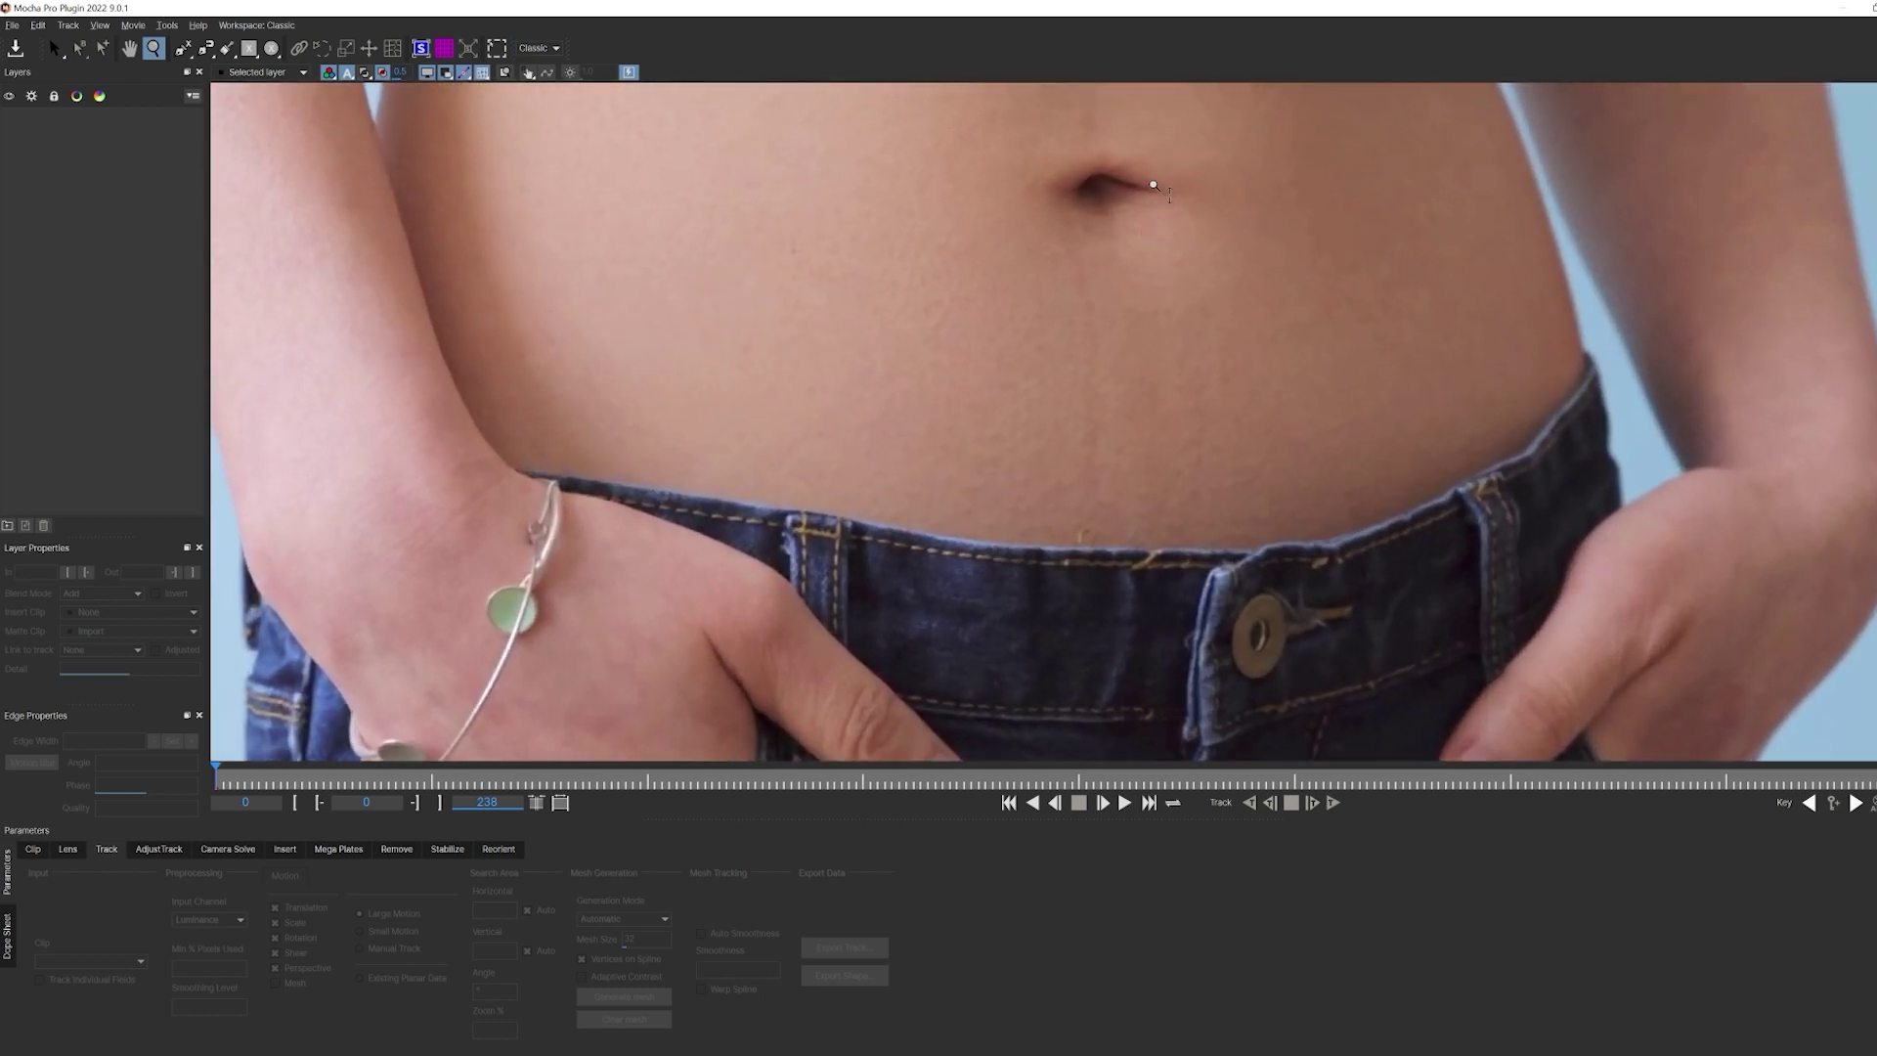
- Pan the view down to bring the upper stomach into frame
key("s")
key("x")
left_click_drag(1146, 184, 1100, 307)
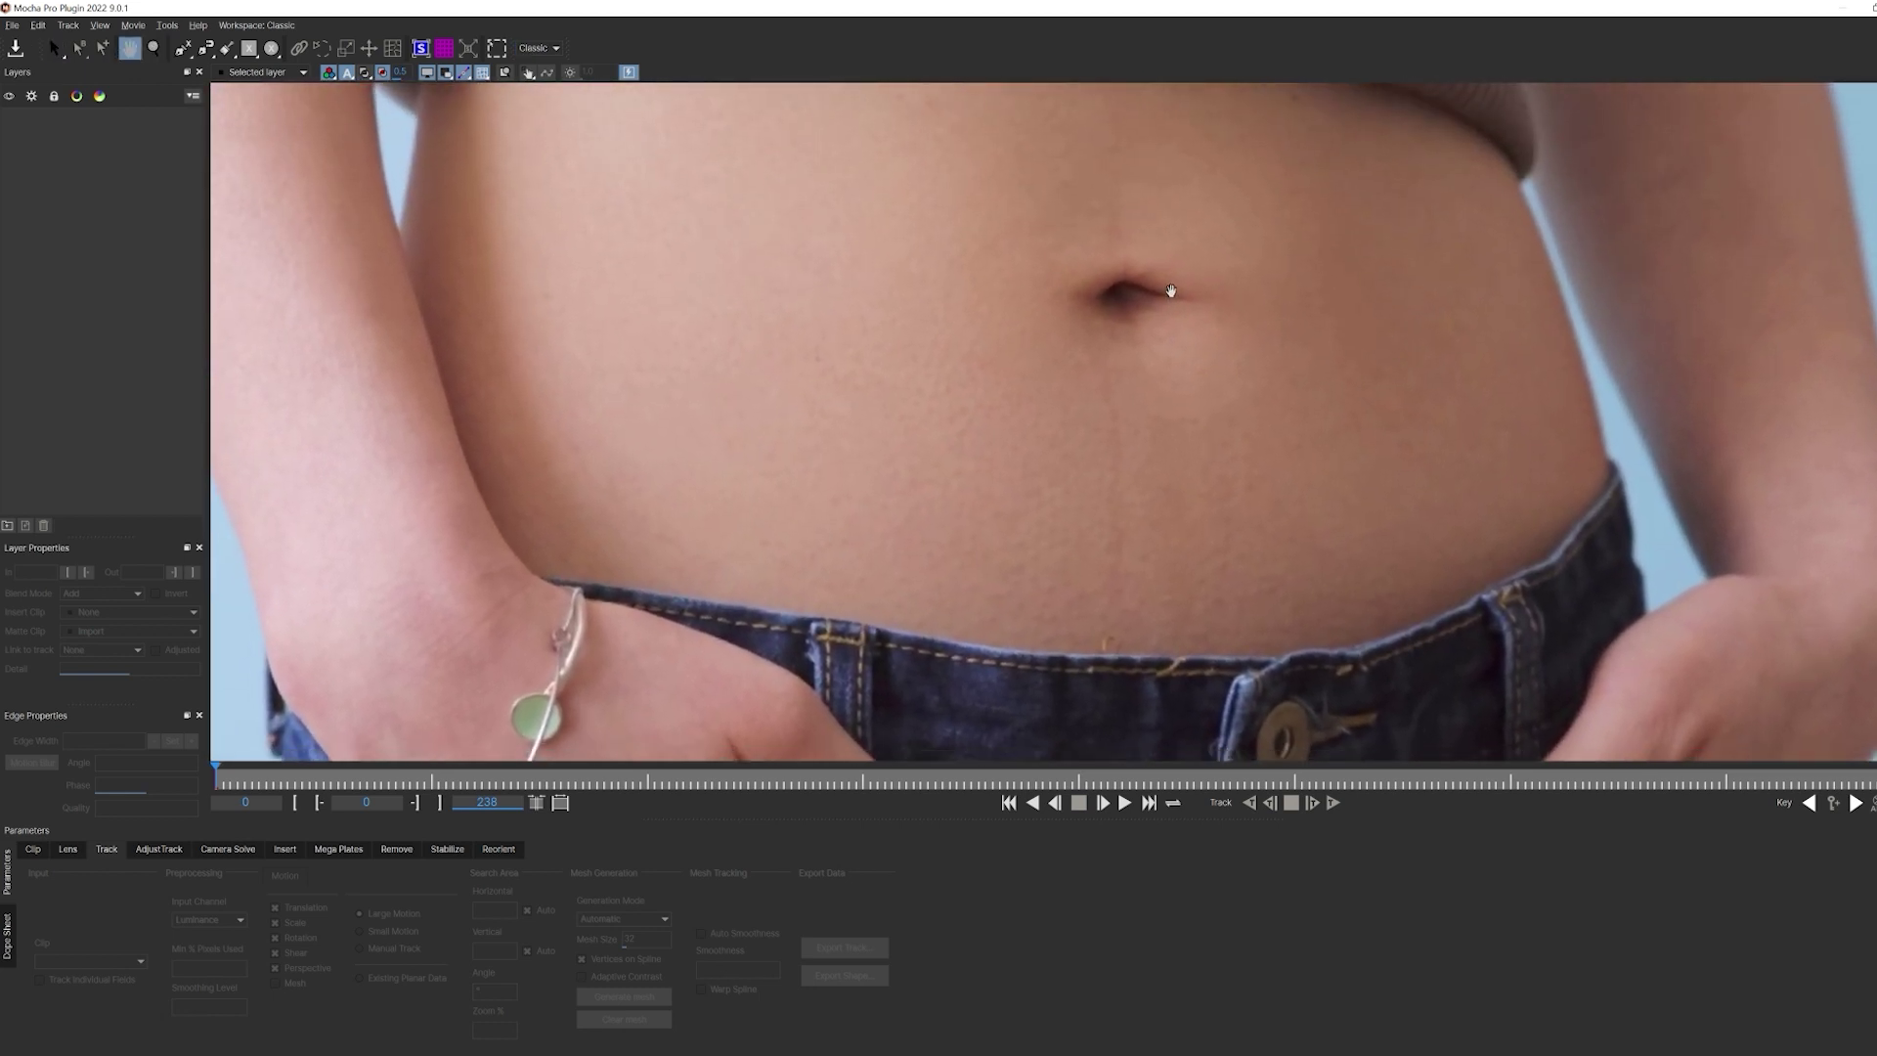
key("s")
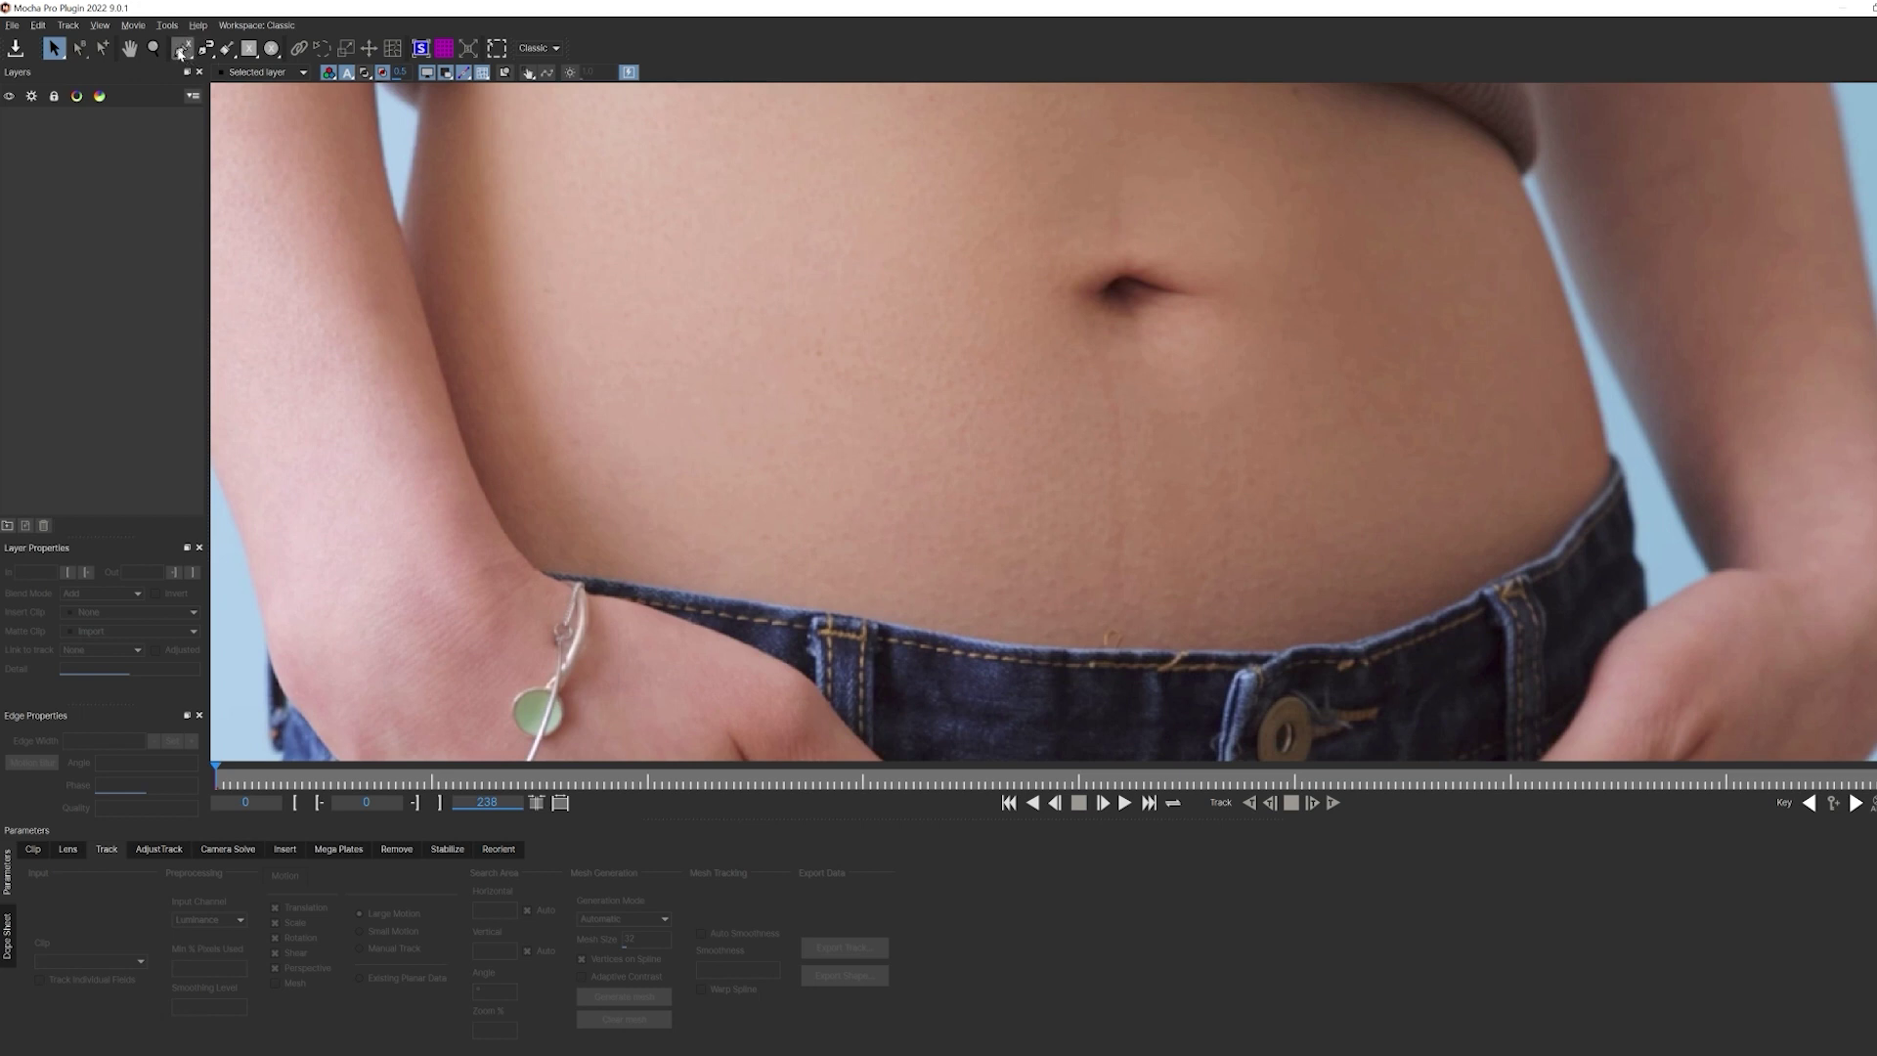
- Start an X-Spline across the upper belly and down the right hip to the jeans waistline
left_click(182, 48)
left_click(708, 244)
left_click(922, 168)
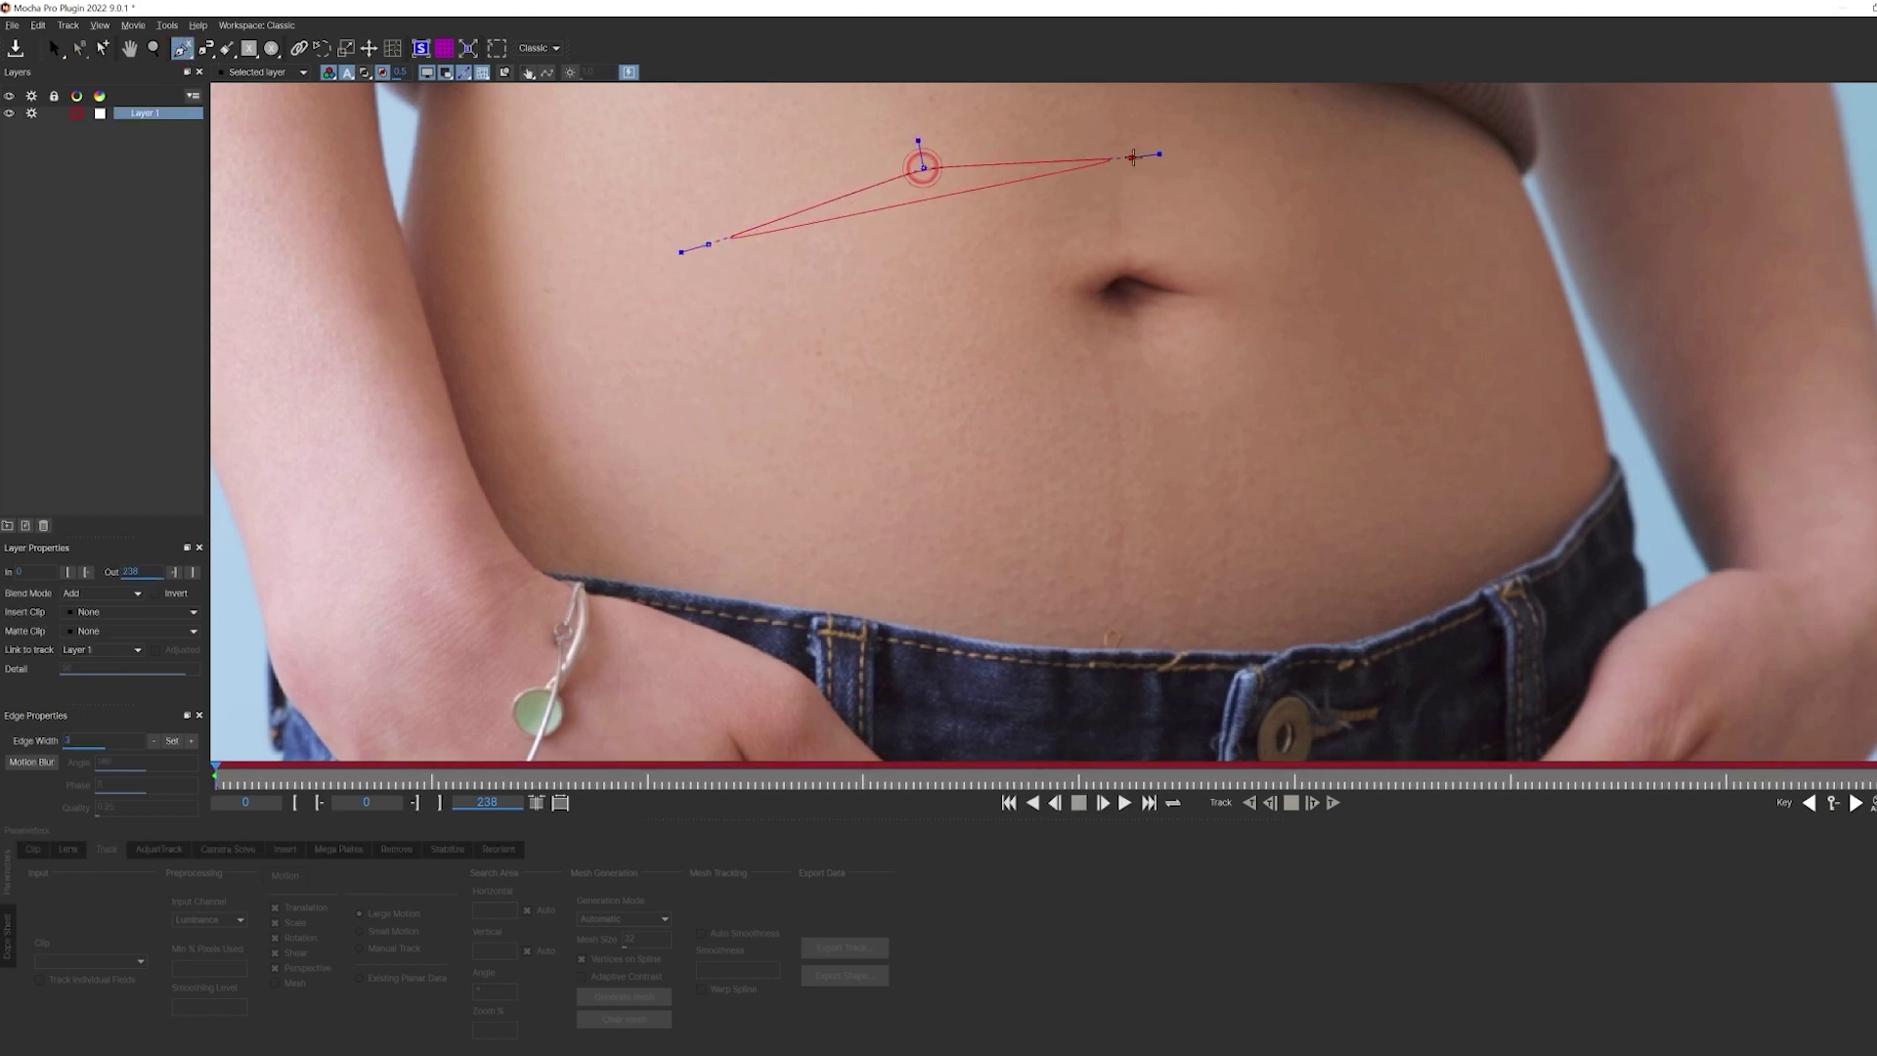
left_click(1167, 171)
left_click(1411, 233)
left_click(1523, 358)
left_click(1577, 549)
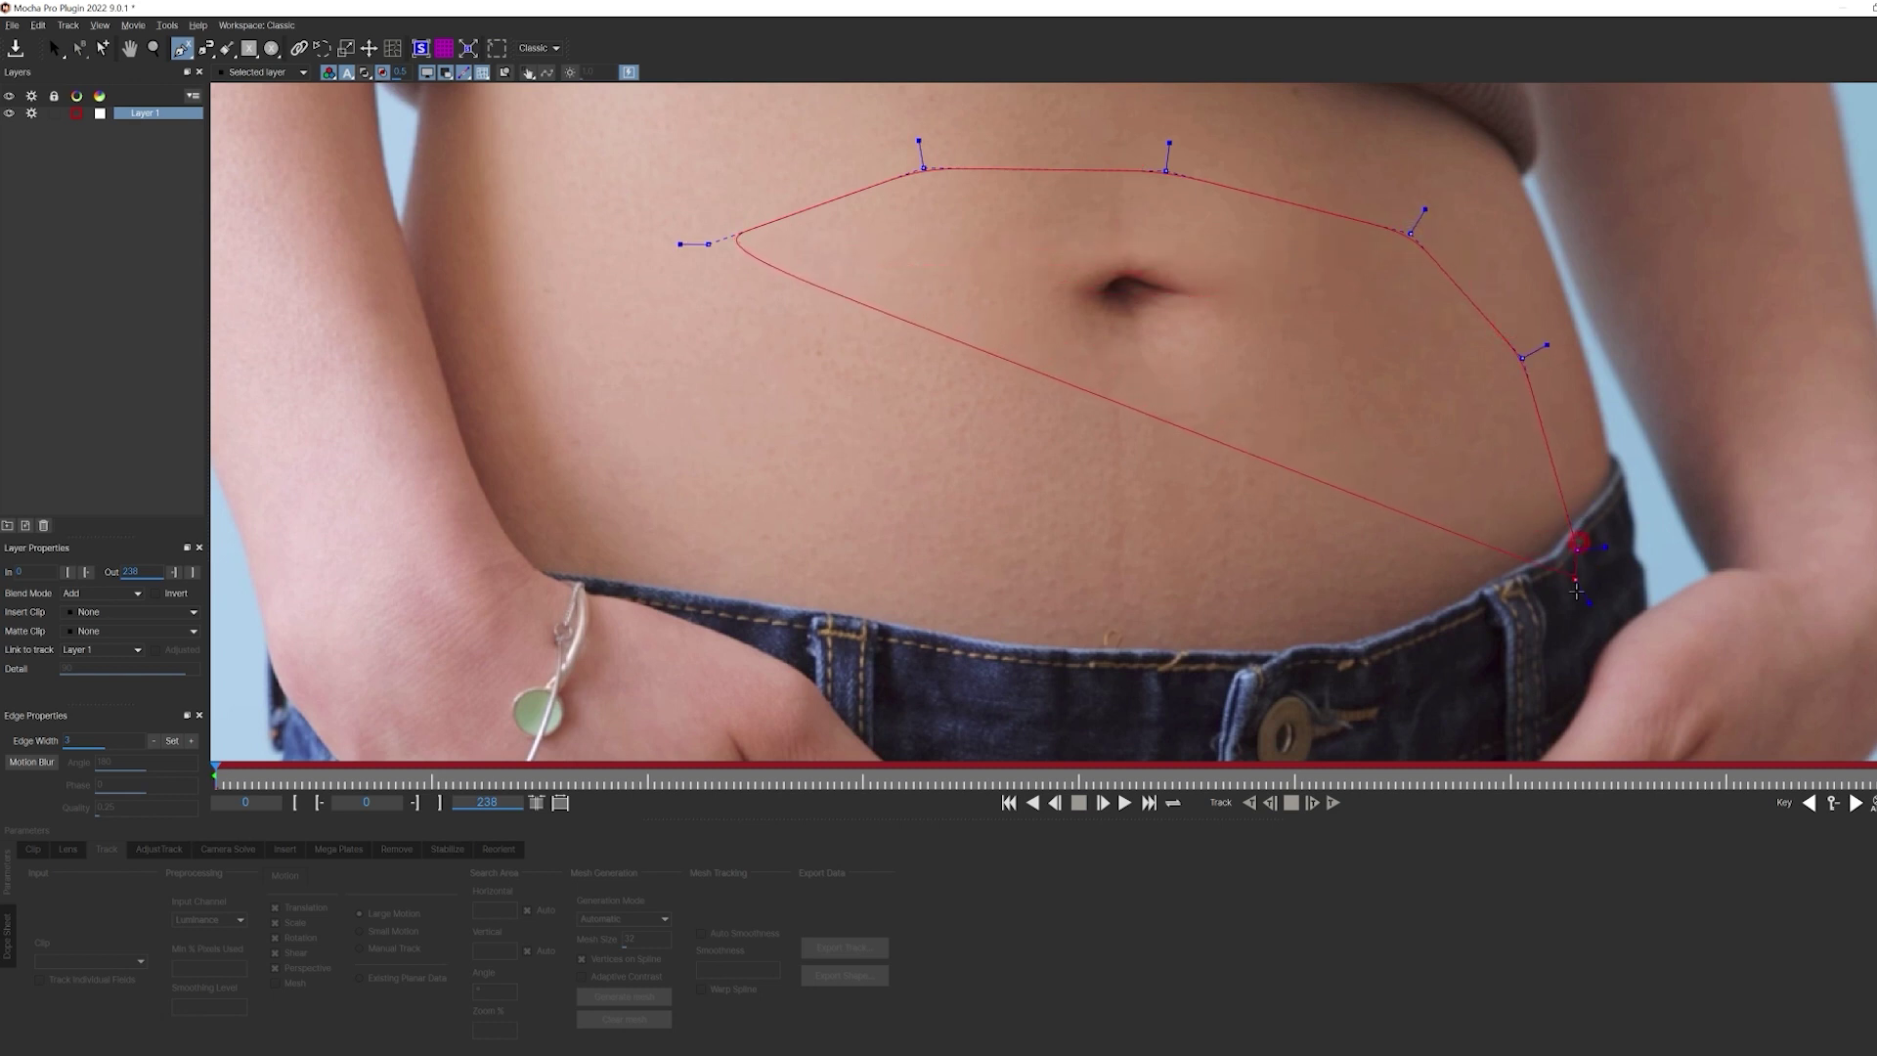
left_click(1564, 613)
- Continue the spline left along the waistline and up the left side, then close it
left_click(1411, 681)
left_click(1134, 710)
left_click(1036, 704)
left_click(977, 700)
left_click(792, 650)
left_click(665, 606)
left_click(544, 352)
right_click(545, 352)
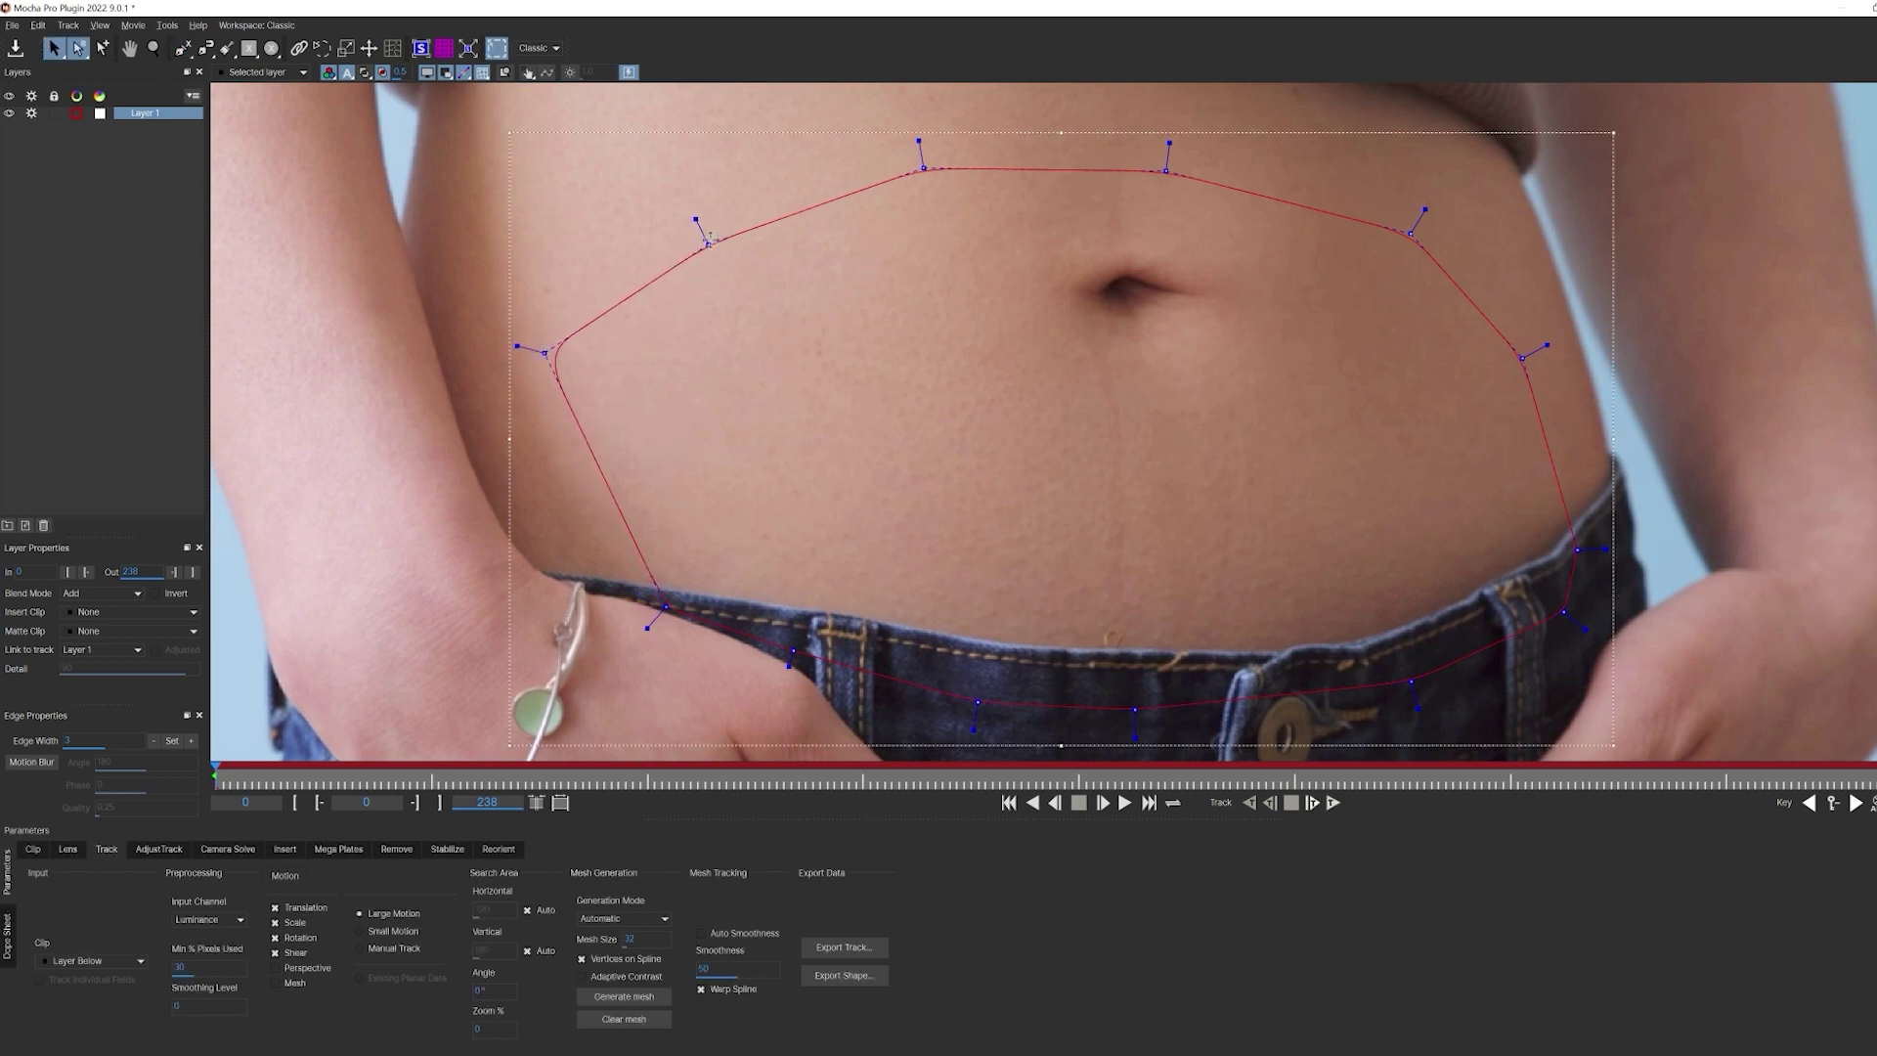
- Pull the top-left, upper-right and right-side spline points outward
left_click_drag(709, 238, 678, 178)
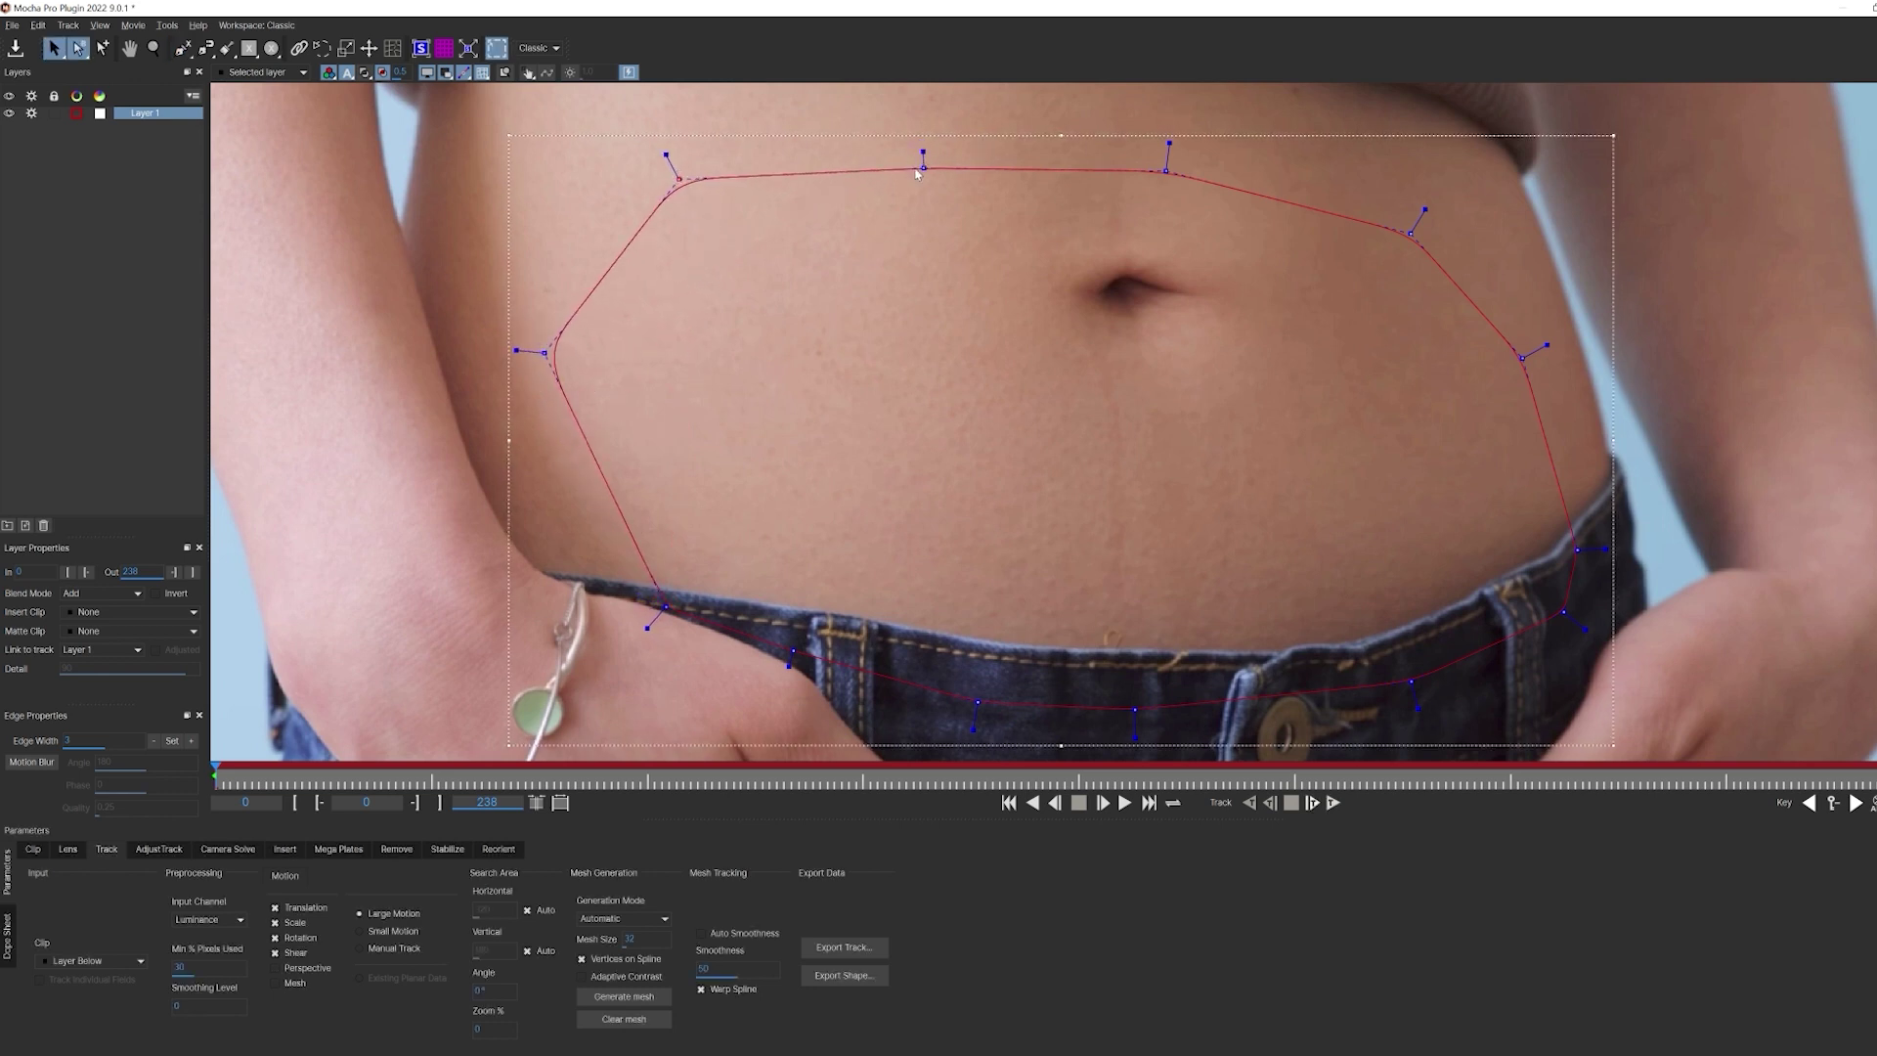
left_click_drag(1410, 232, 1445, 208)
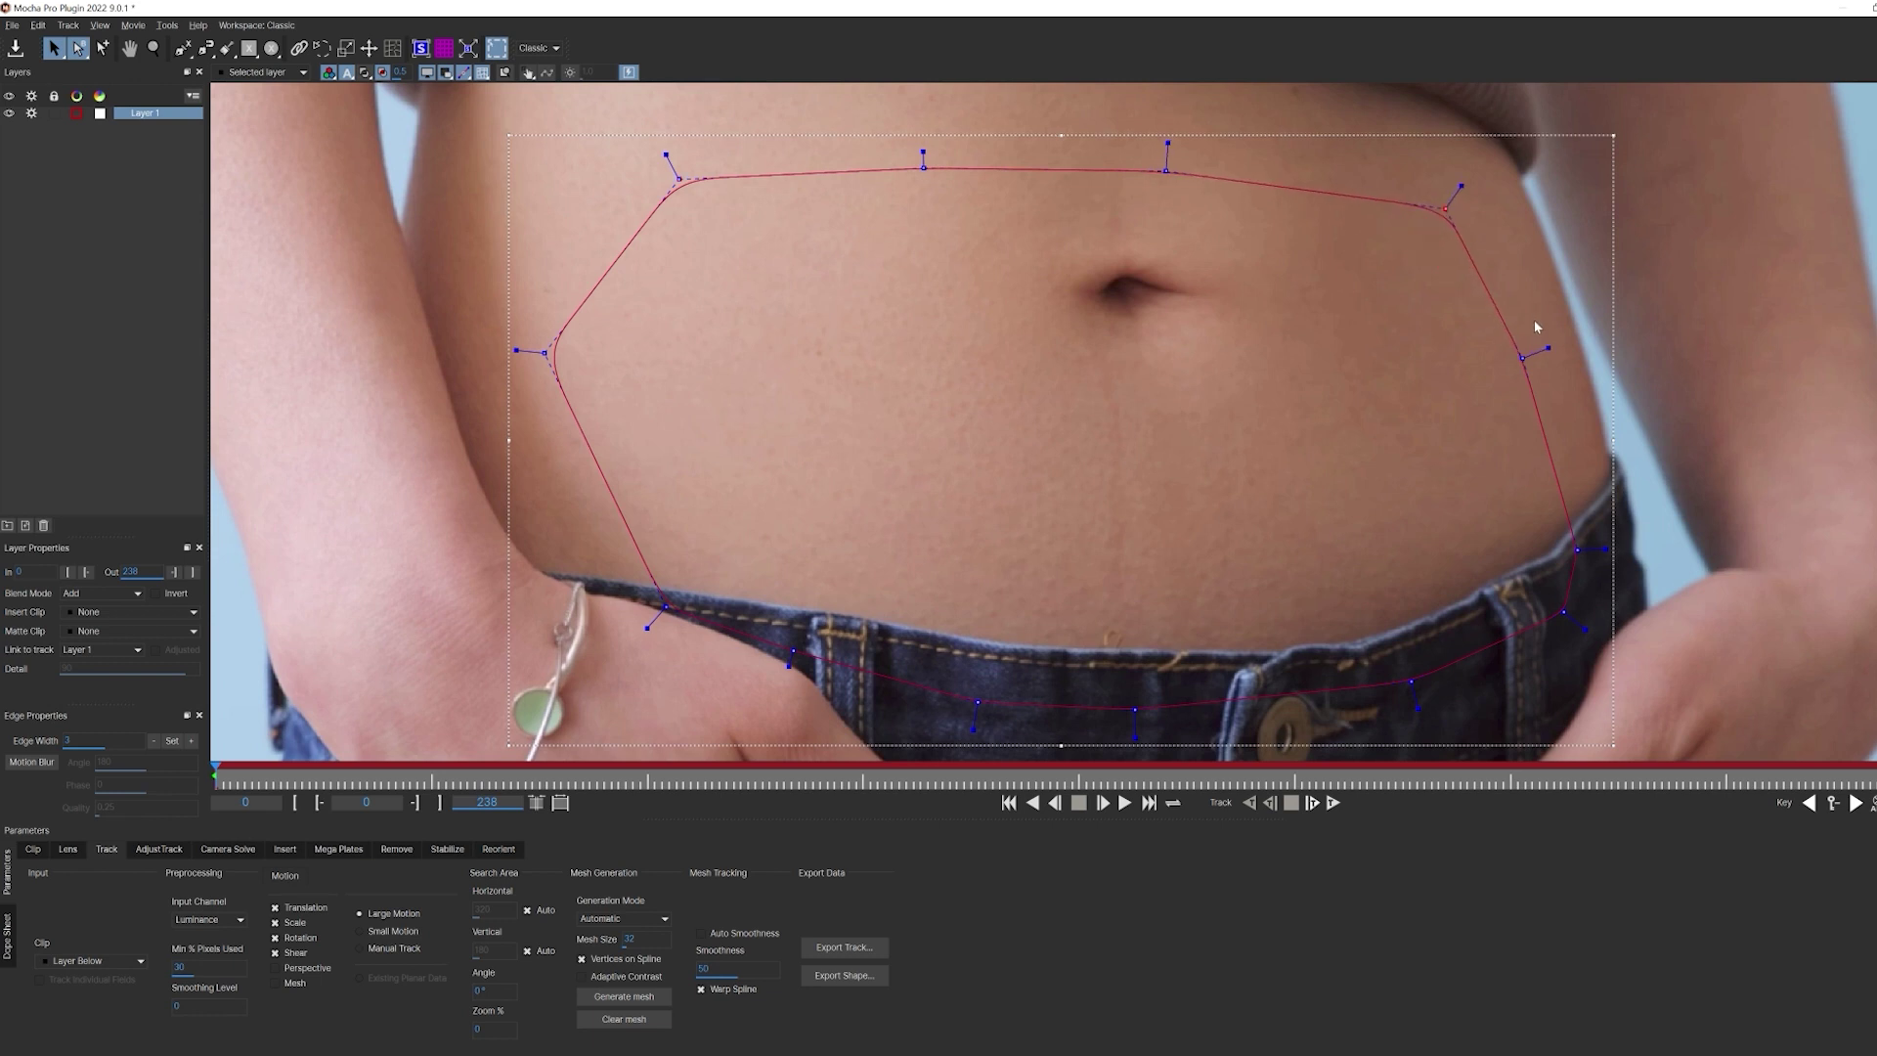
left_click_drag(1527, 359, 1537, 354)
- Enable Mesh tracking and set Min % Pixels Used to 90.87
left_click(294, 983)
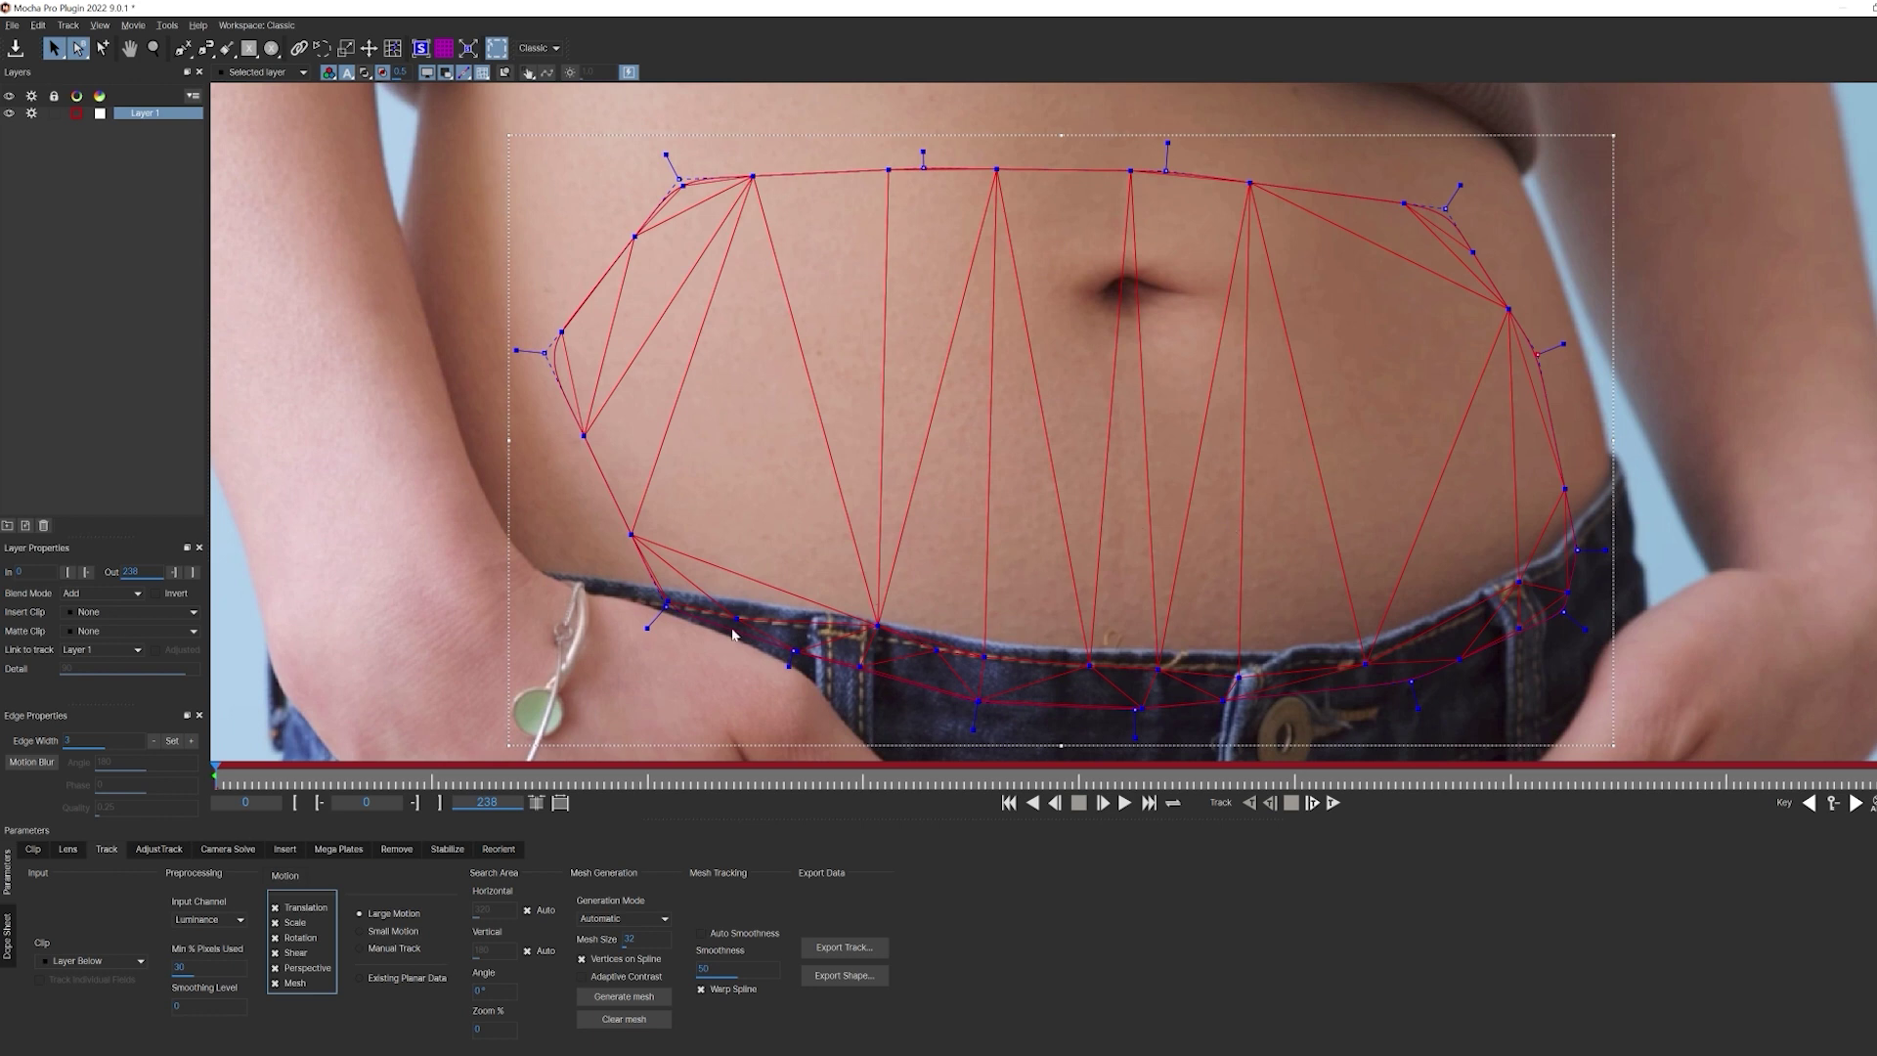
left_click(182, 966)
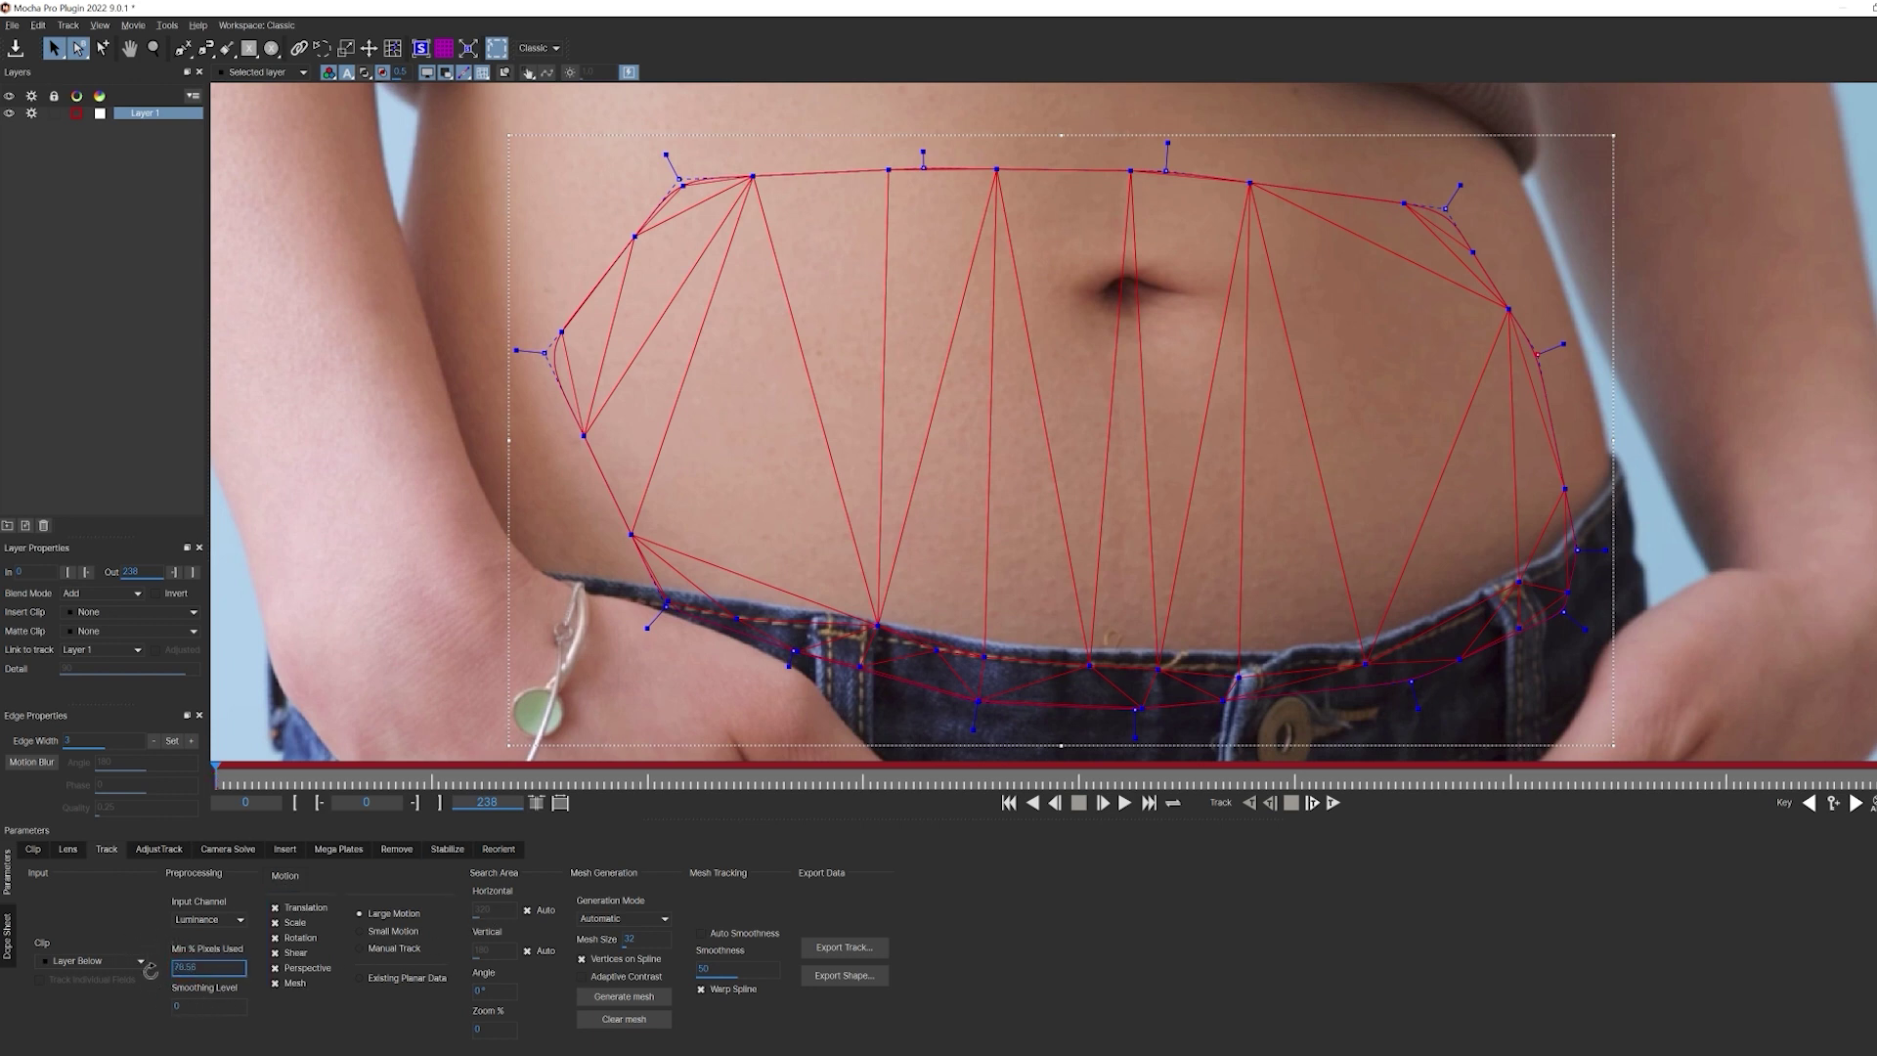
left_click(214, 966)
left_click(216, 965)
- Switch mesh Generation Mode to Uniform and generate the mesh
left_click(654, 922)
left_click(632, 942)
left_click(629, 997)
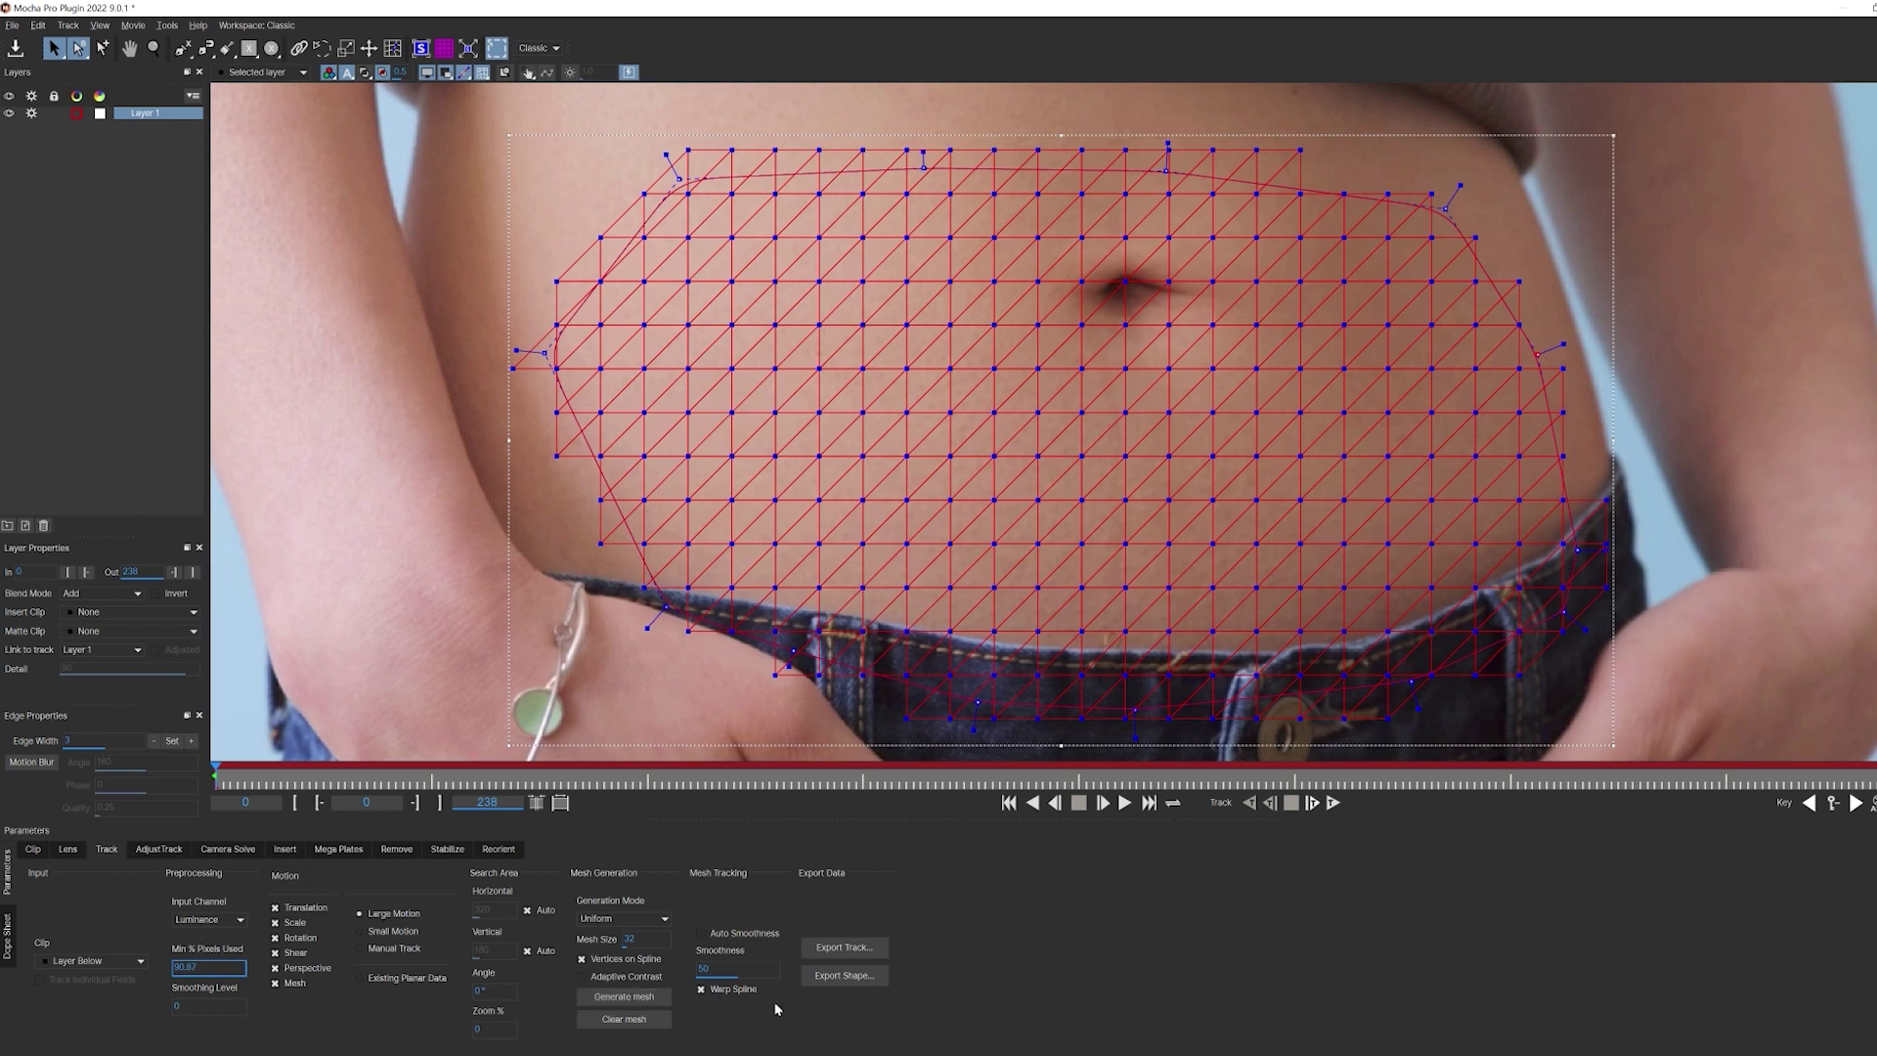
- Turn on Auto Smoothness, set Smoothness to 59 and regenerate the mesh
left_click(701, 933)
left_click(706, 969)
key("BackSpace")
key("BackSpace")
type("59")
left_click(653, 991)
- Check the mesh at frame 109 and change Smoothness to 72, then about 70
left_click_drag(929, 782, 217, 784)
key("BackSpace")
type("2")
left_click_drag(712, 941, 695, 935)
- Run Track Forwards so the uniform mesh follows the stomach through the clip
left_click(1335, 803)
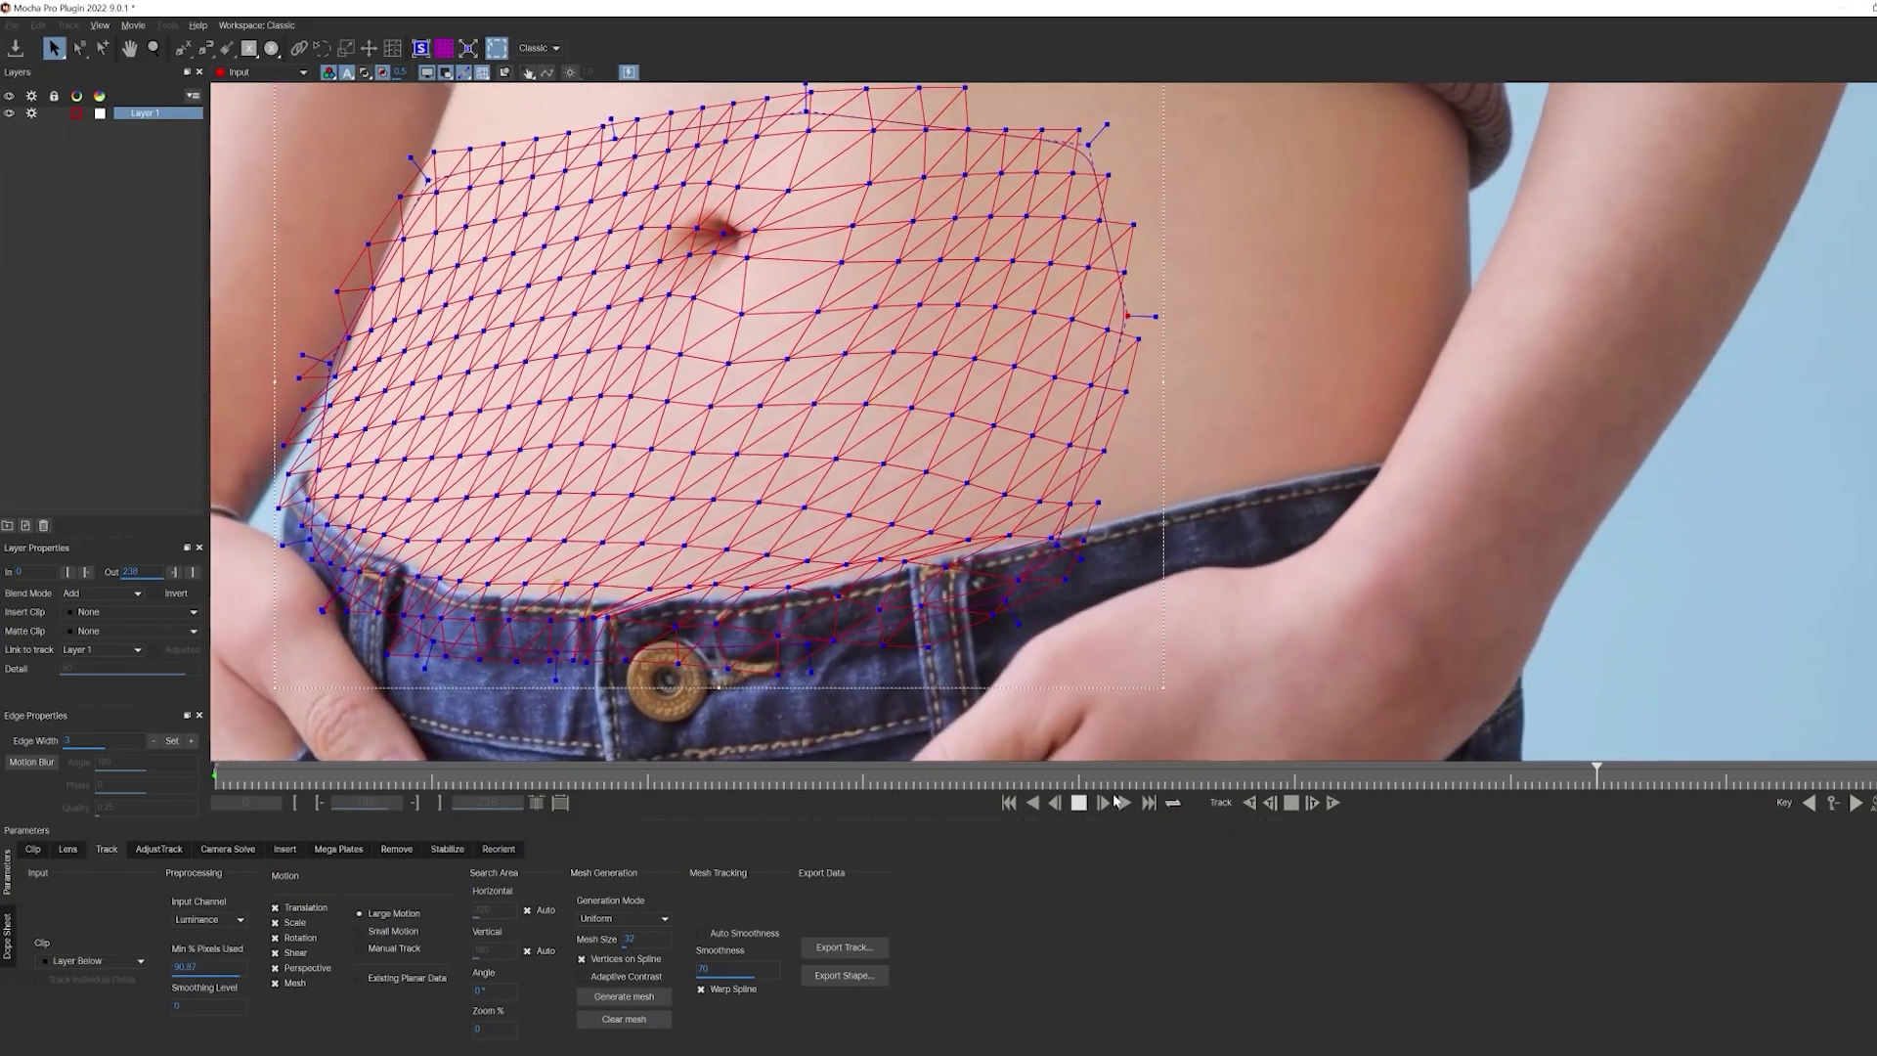
- Stop tracking near frame 193, then import the tribal-vector-element PNG as the insert clip at frame 0
left_click(1116, 801)
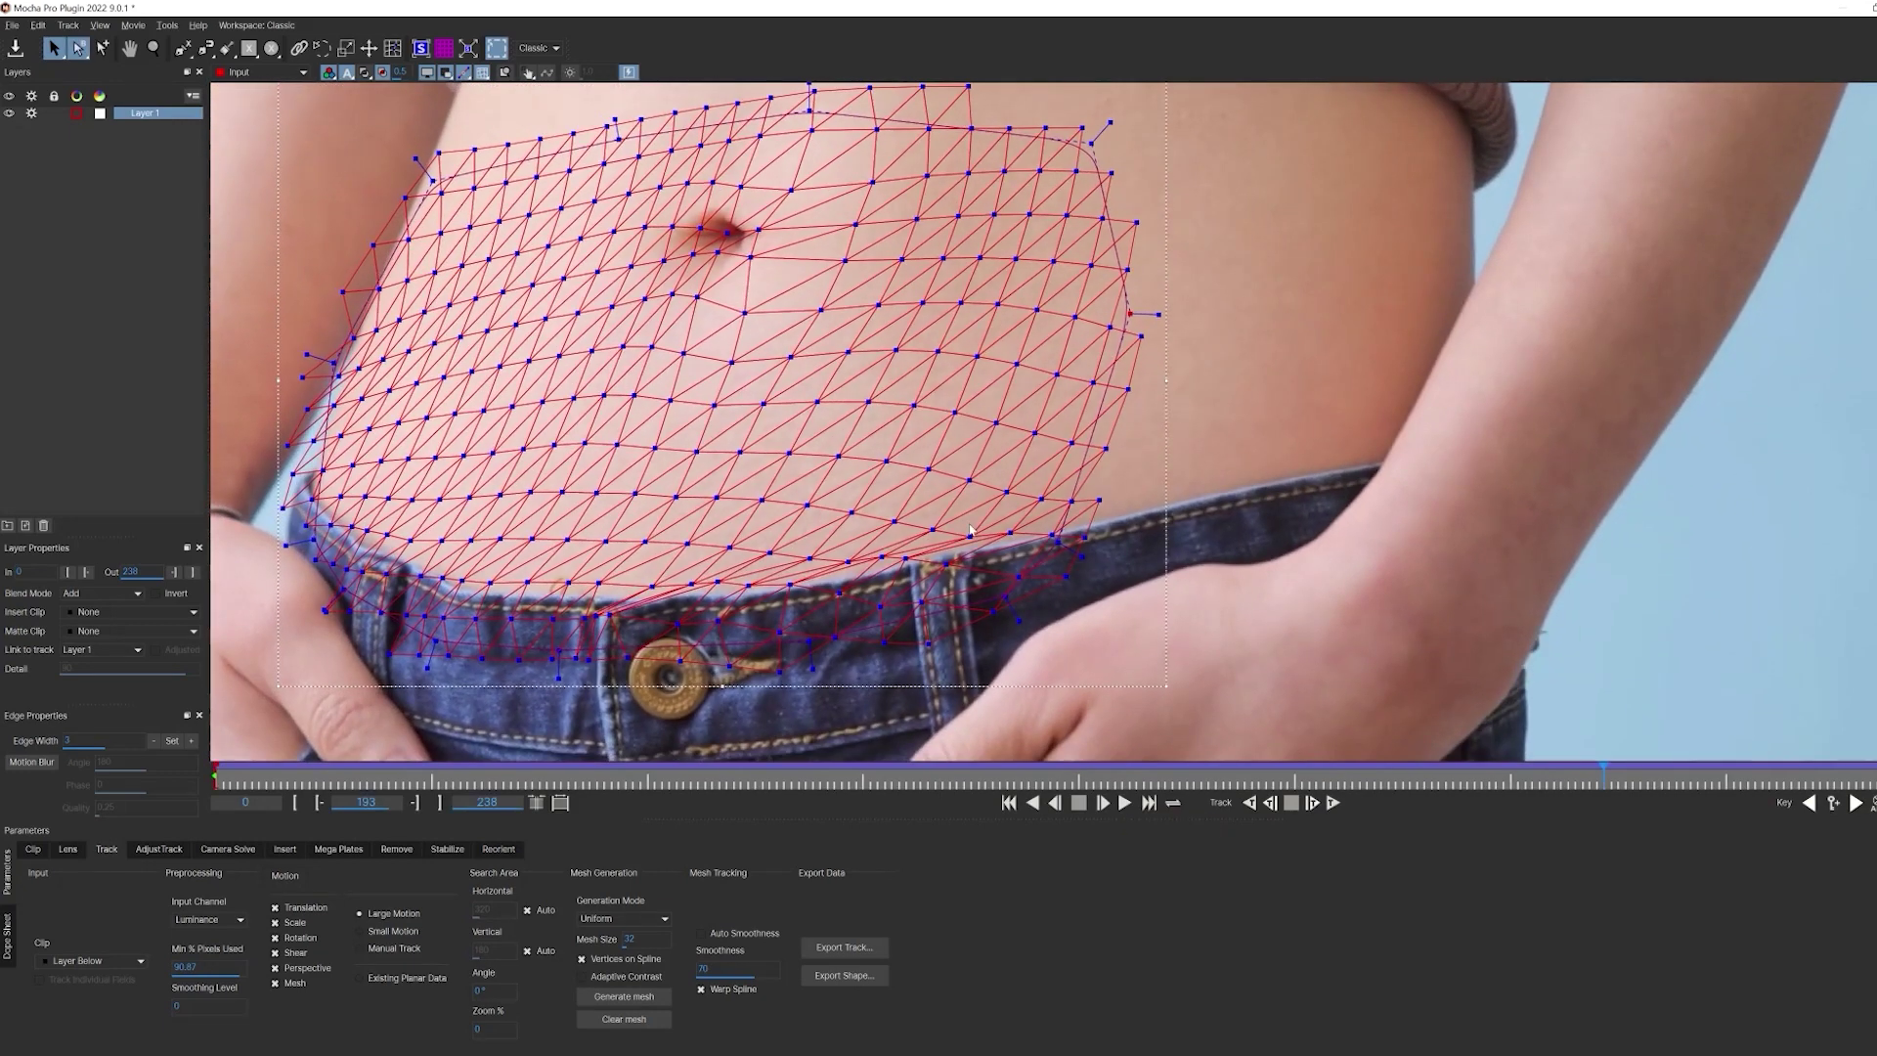
left_click(216, 782)
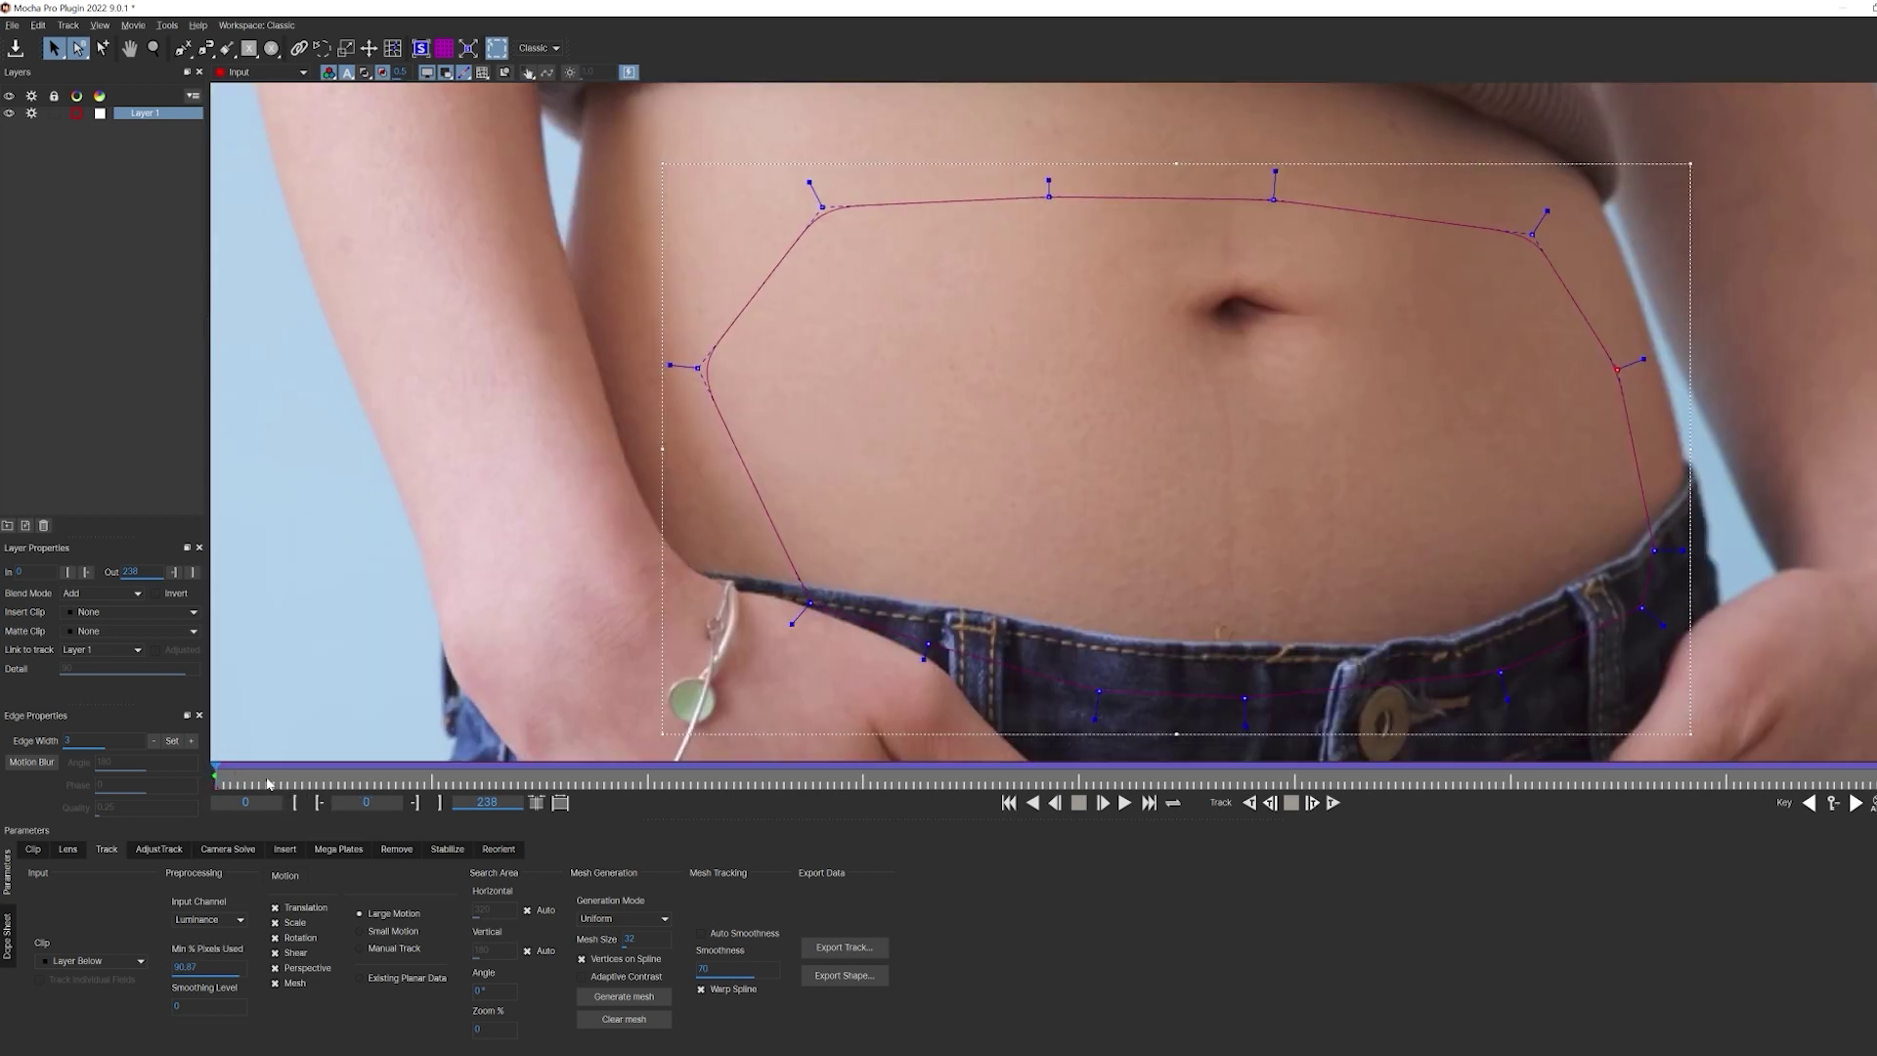
left_click(284, 848)
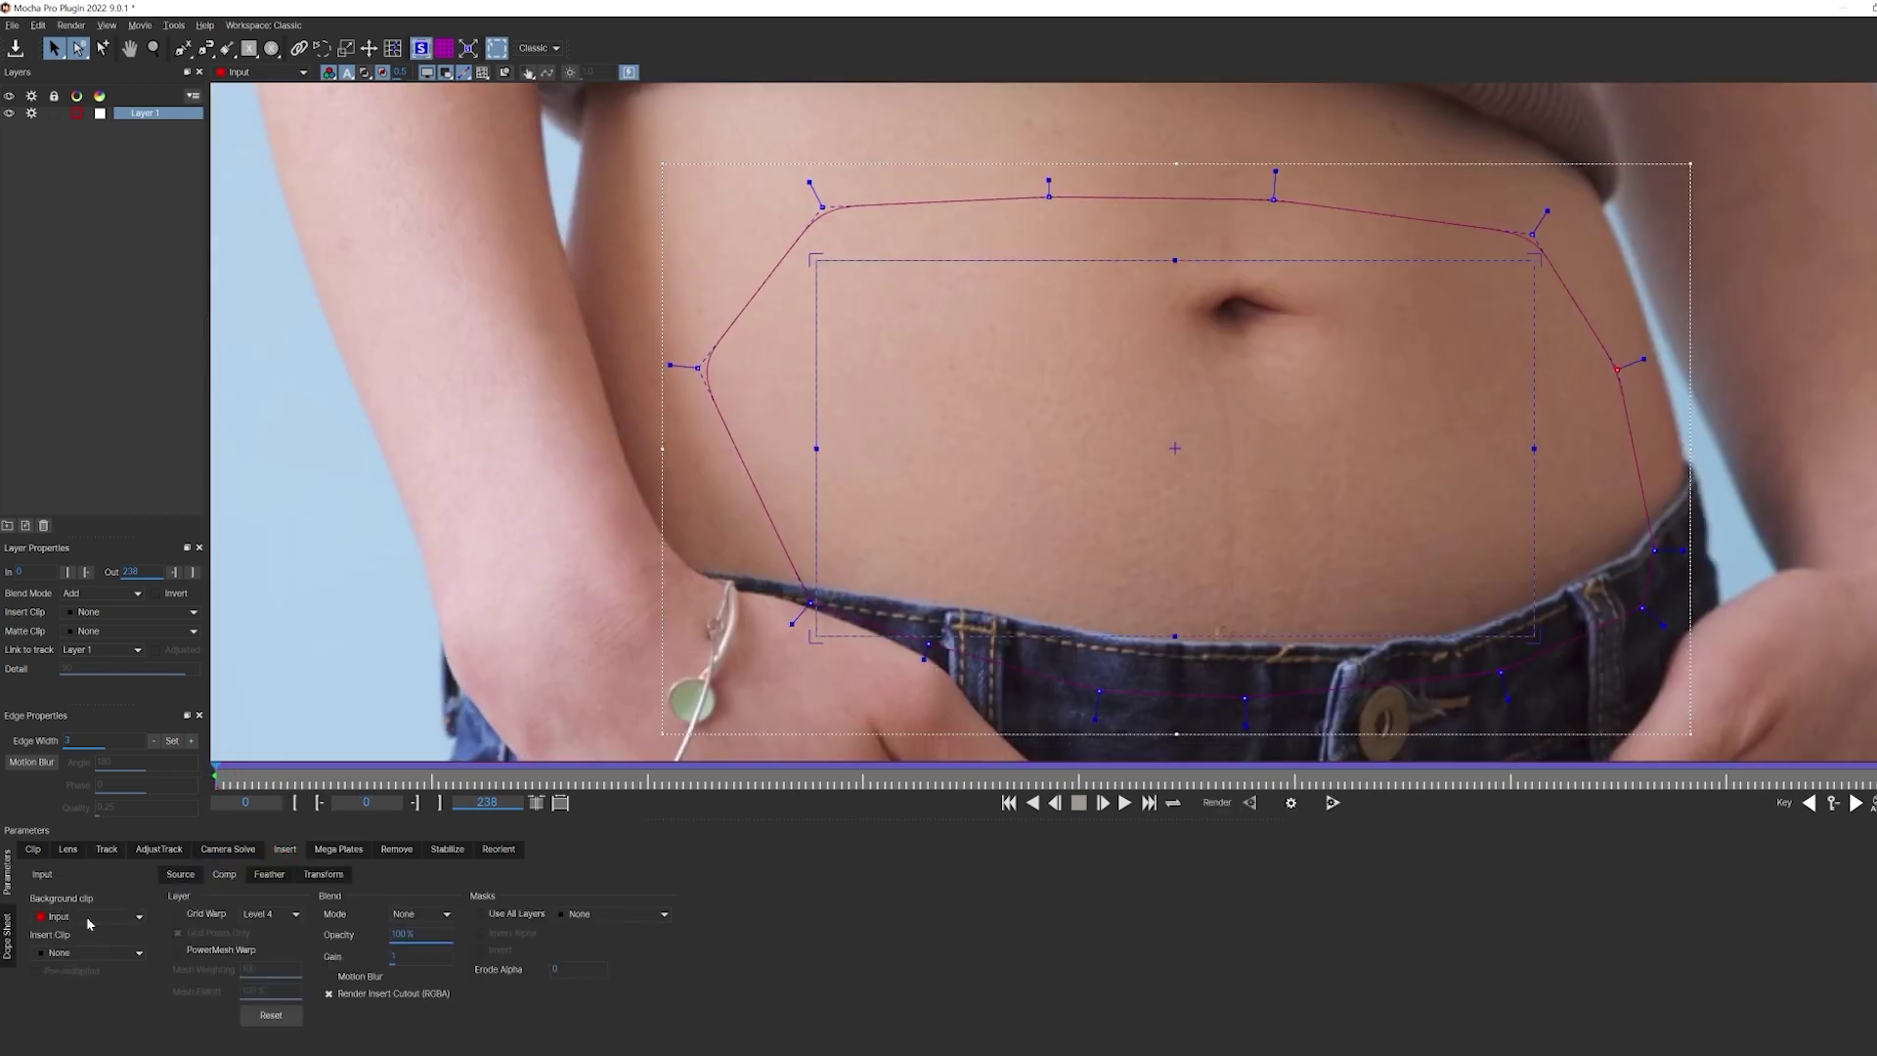
left_click(114, 953)
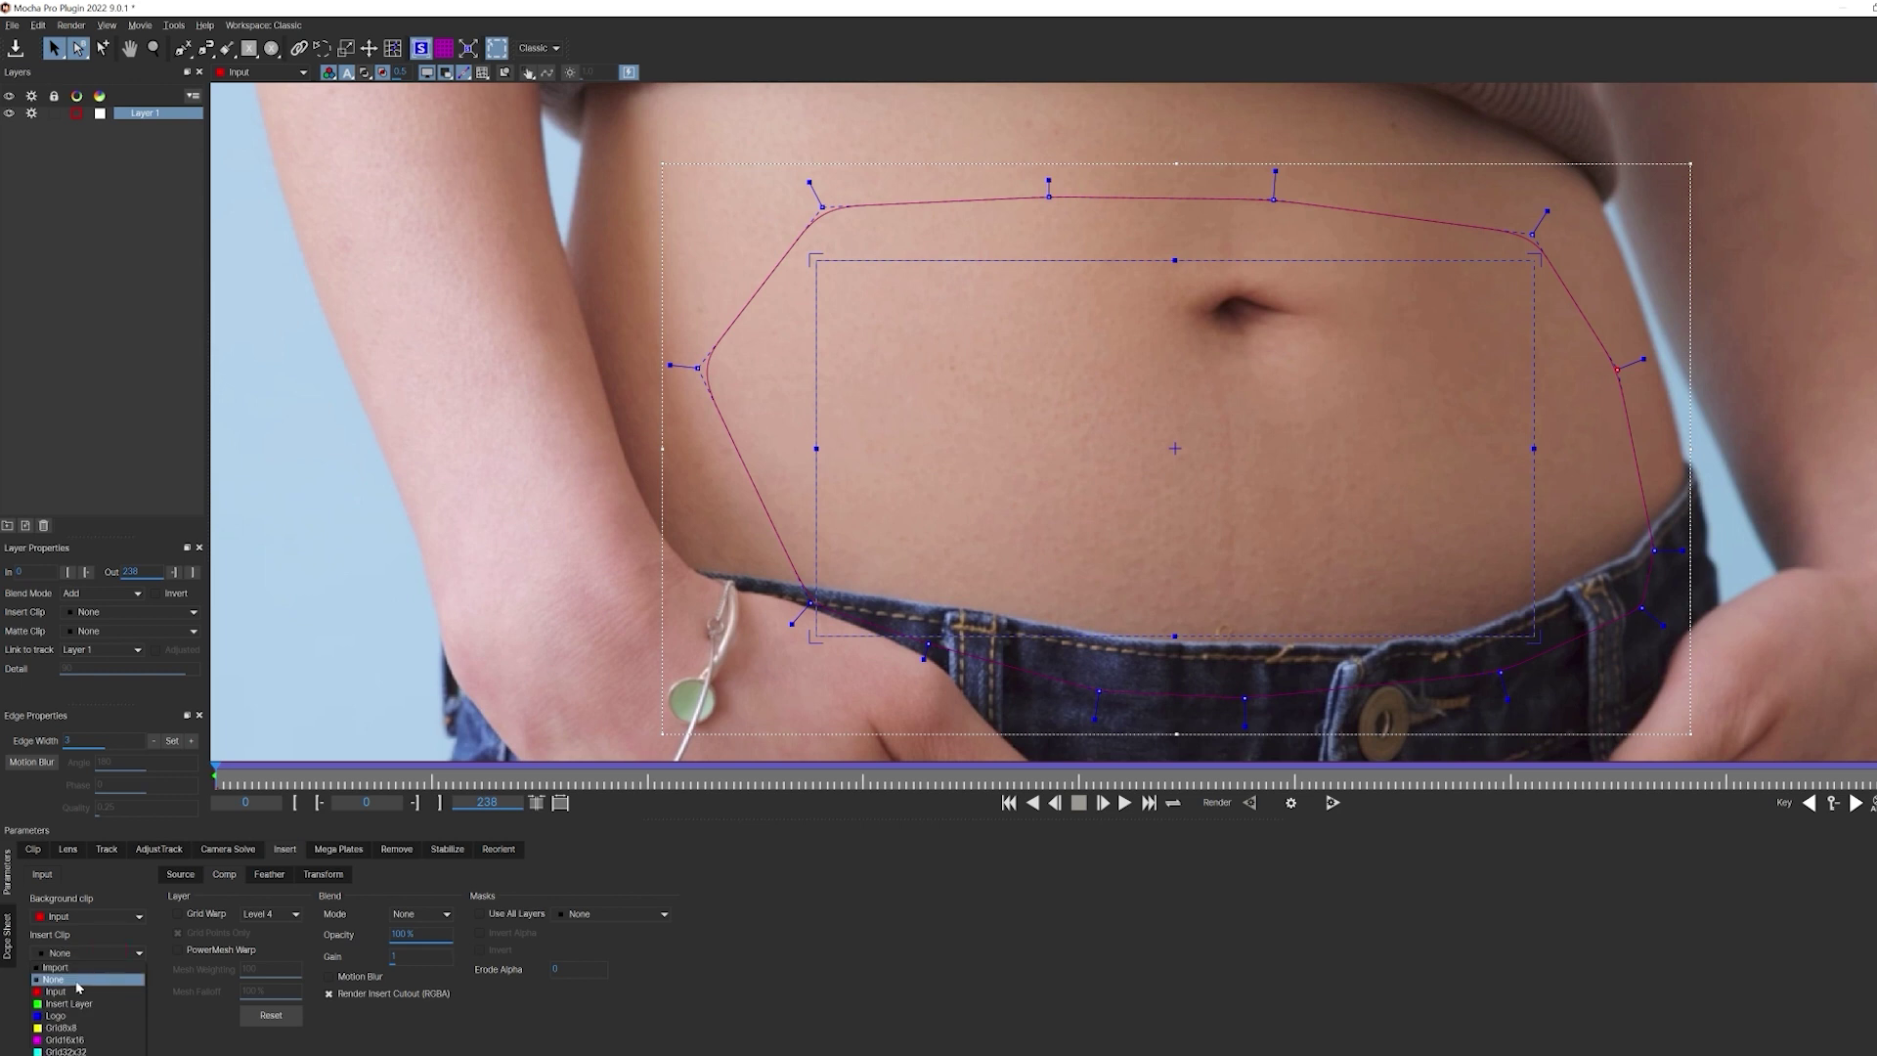
left_click(68, 967)
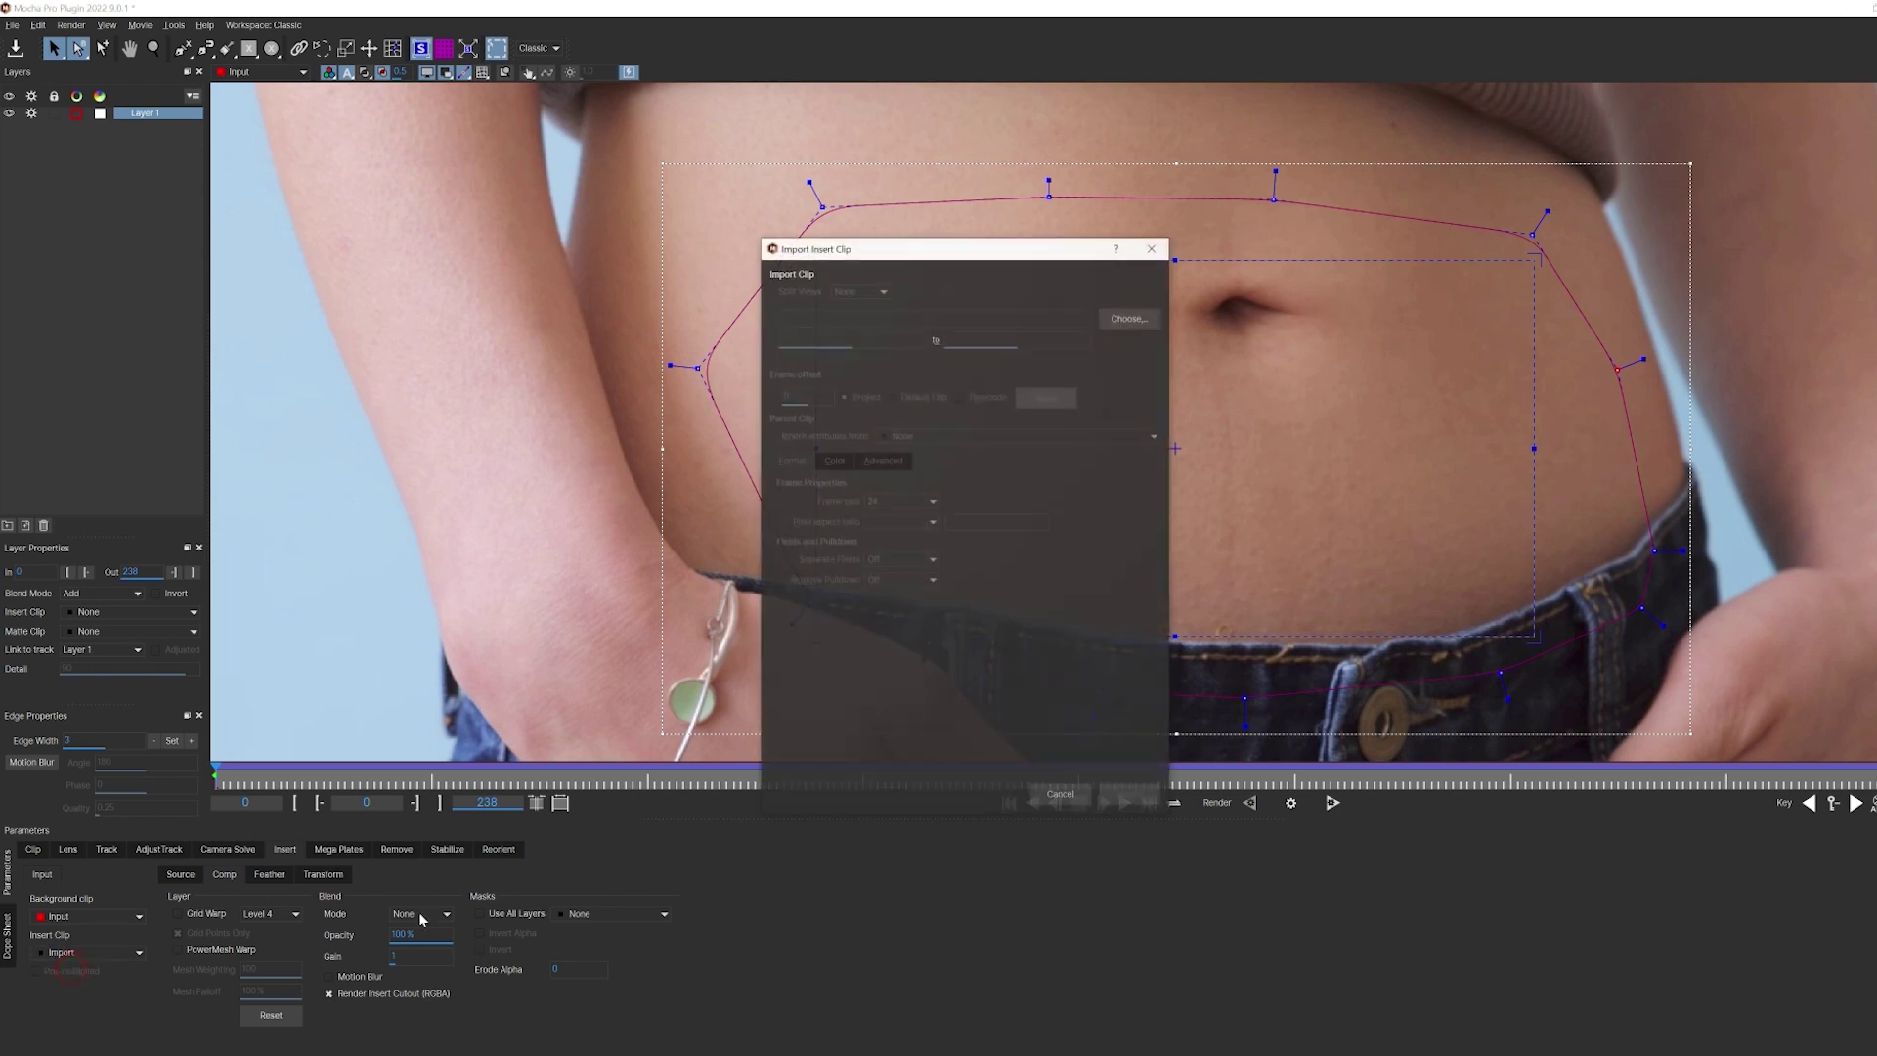
left_click(1113, 319)
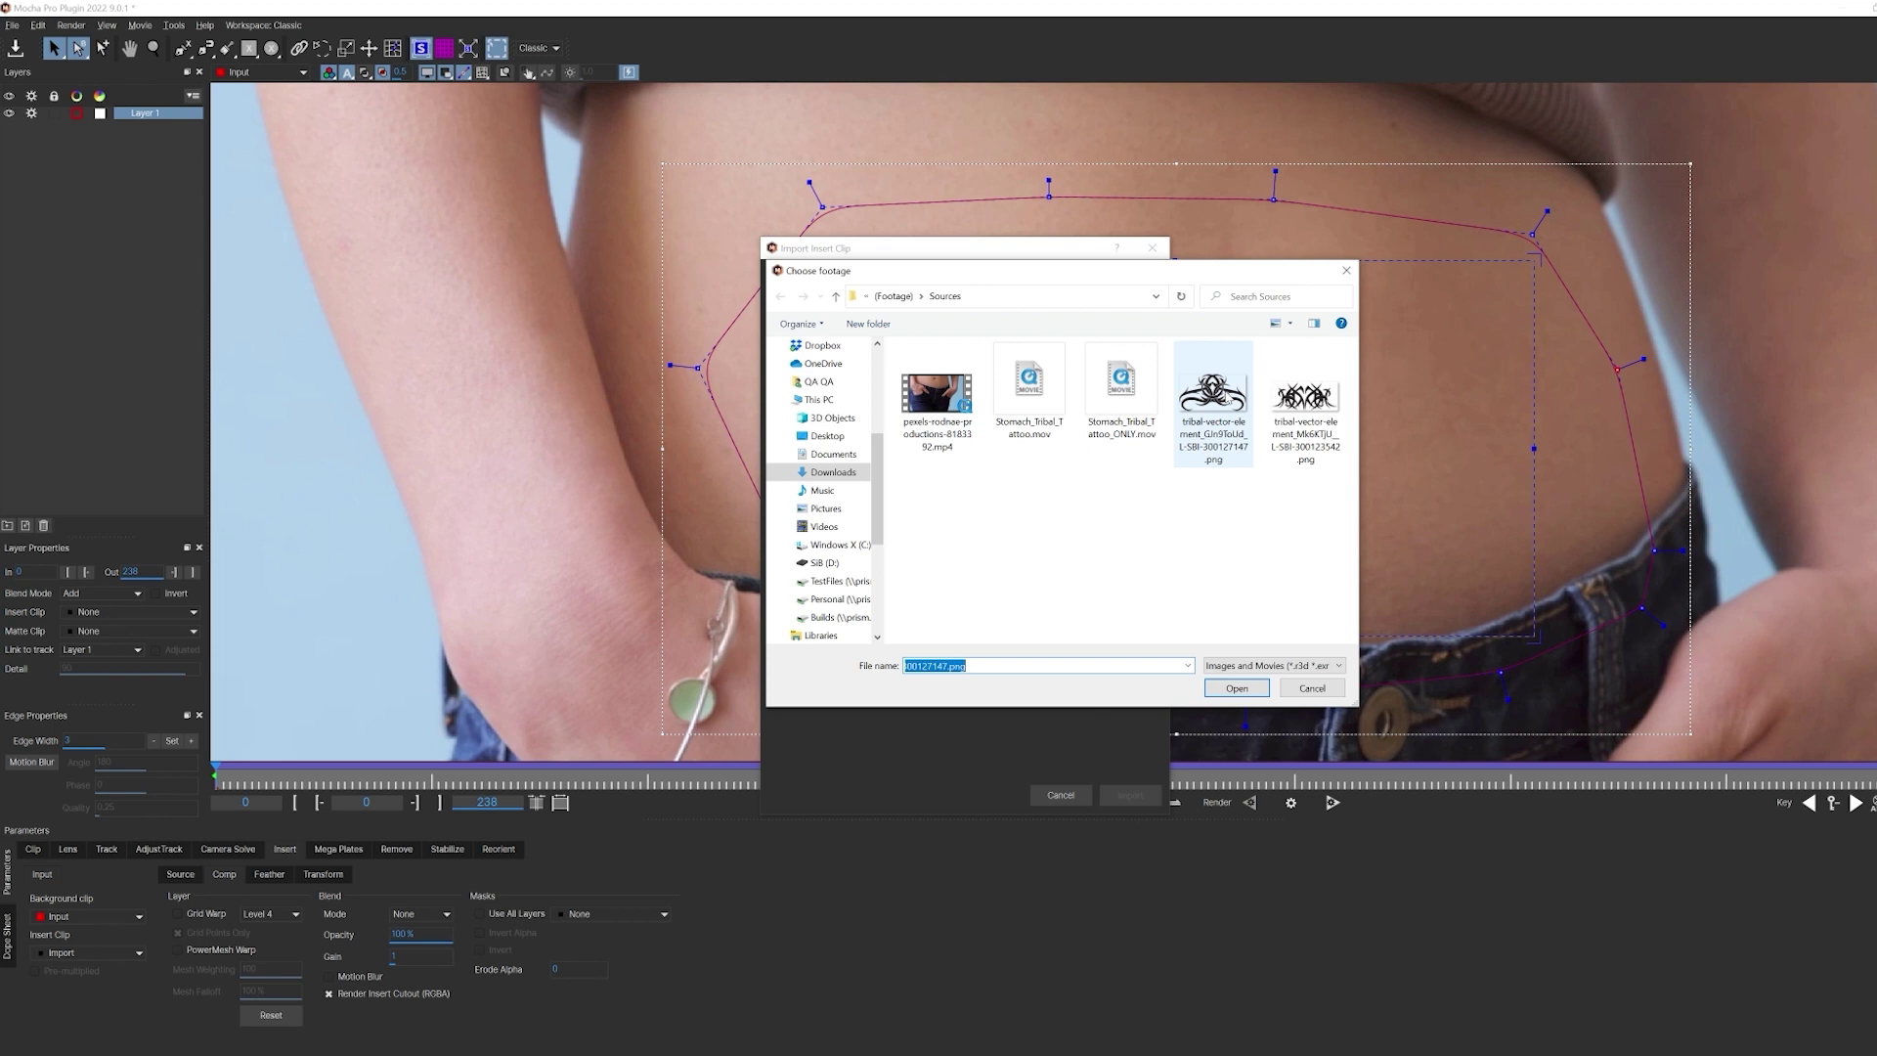
left_click(1212, 401)
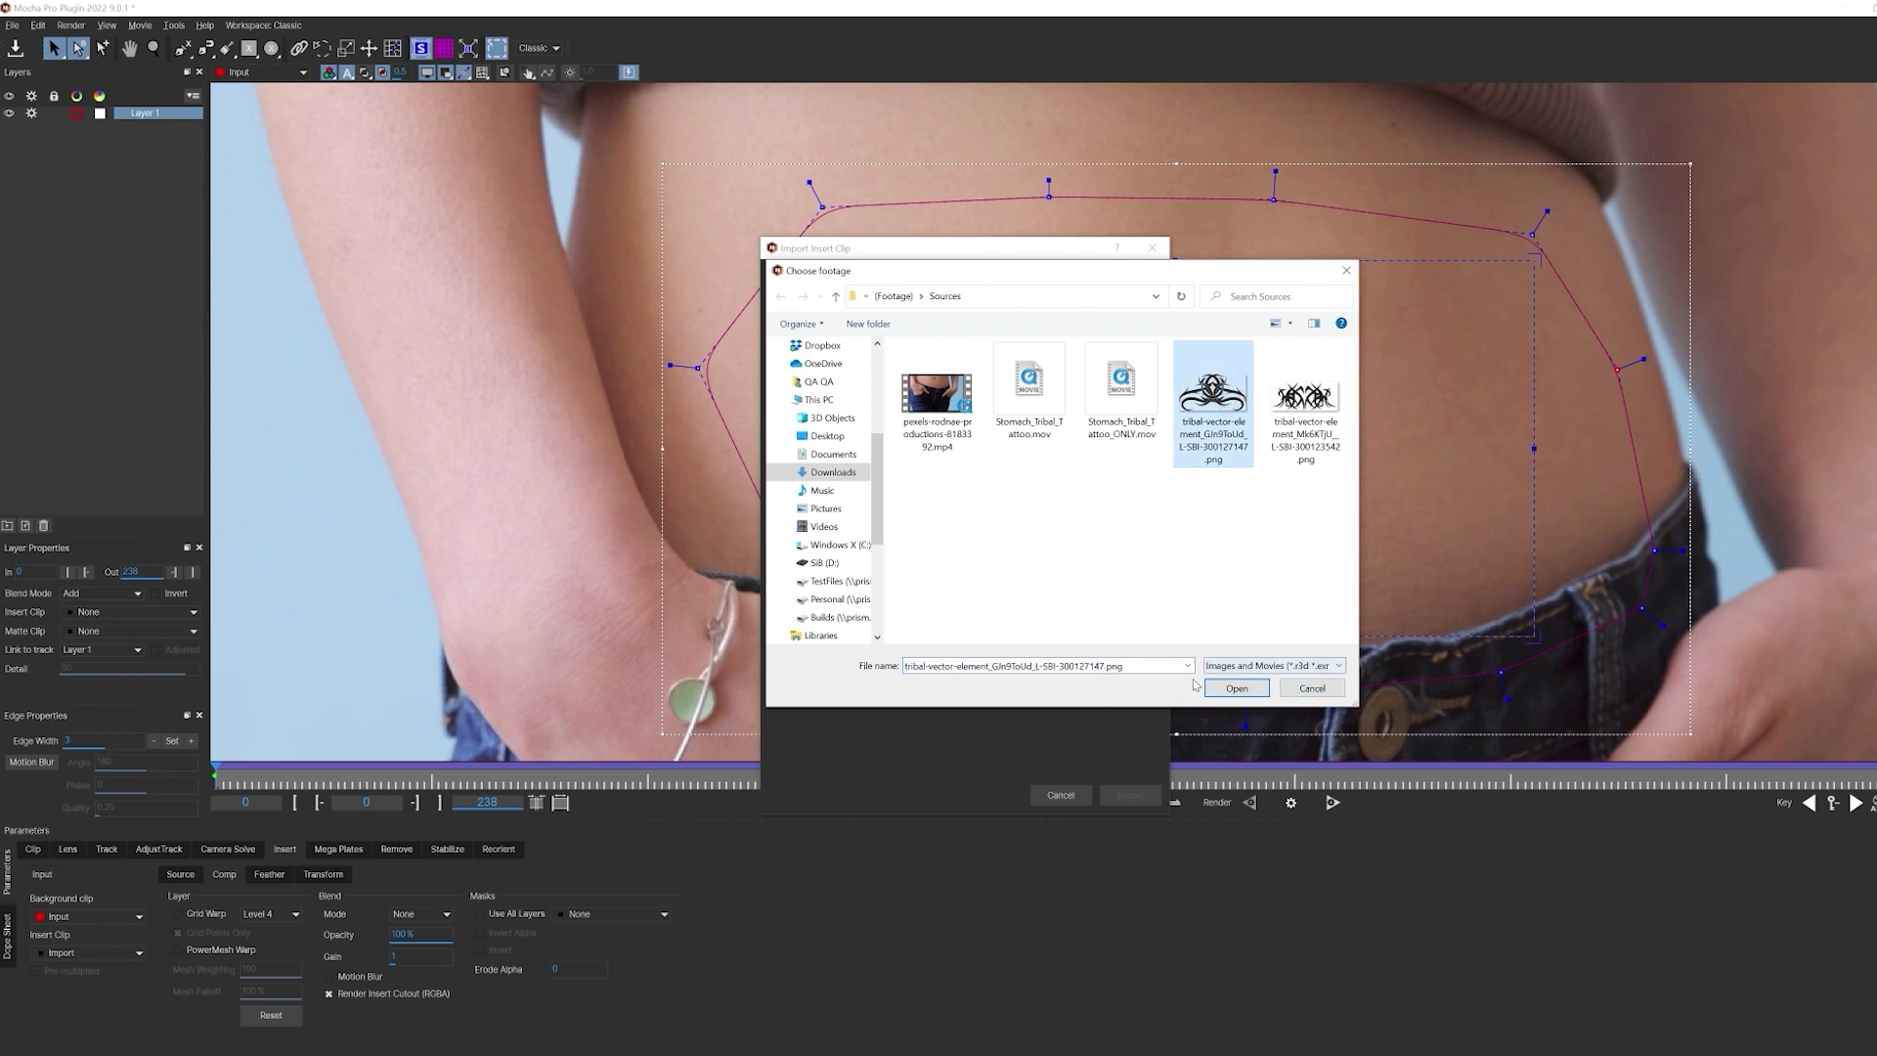
left_click(1235, 690)
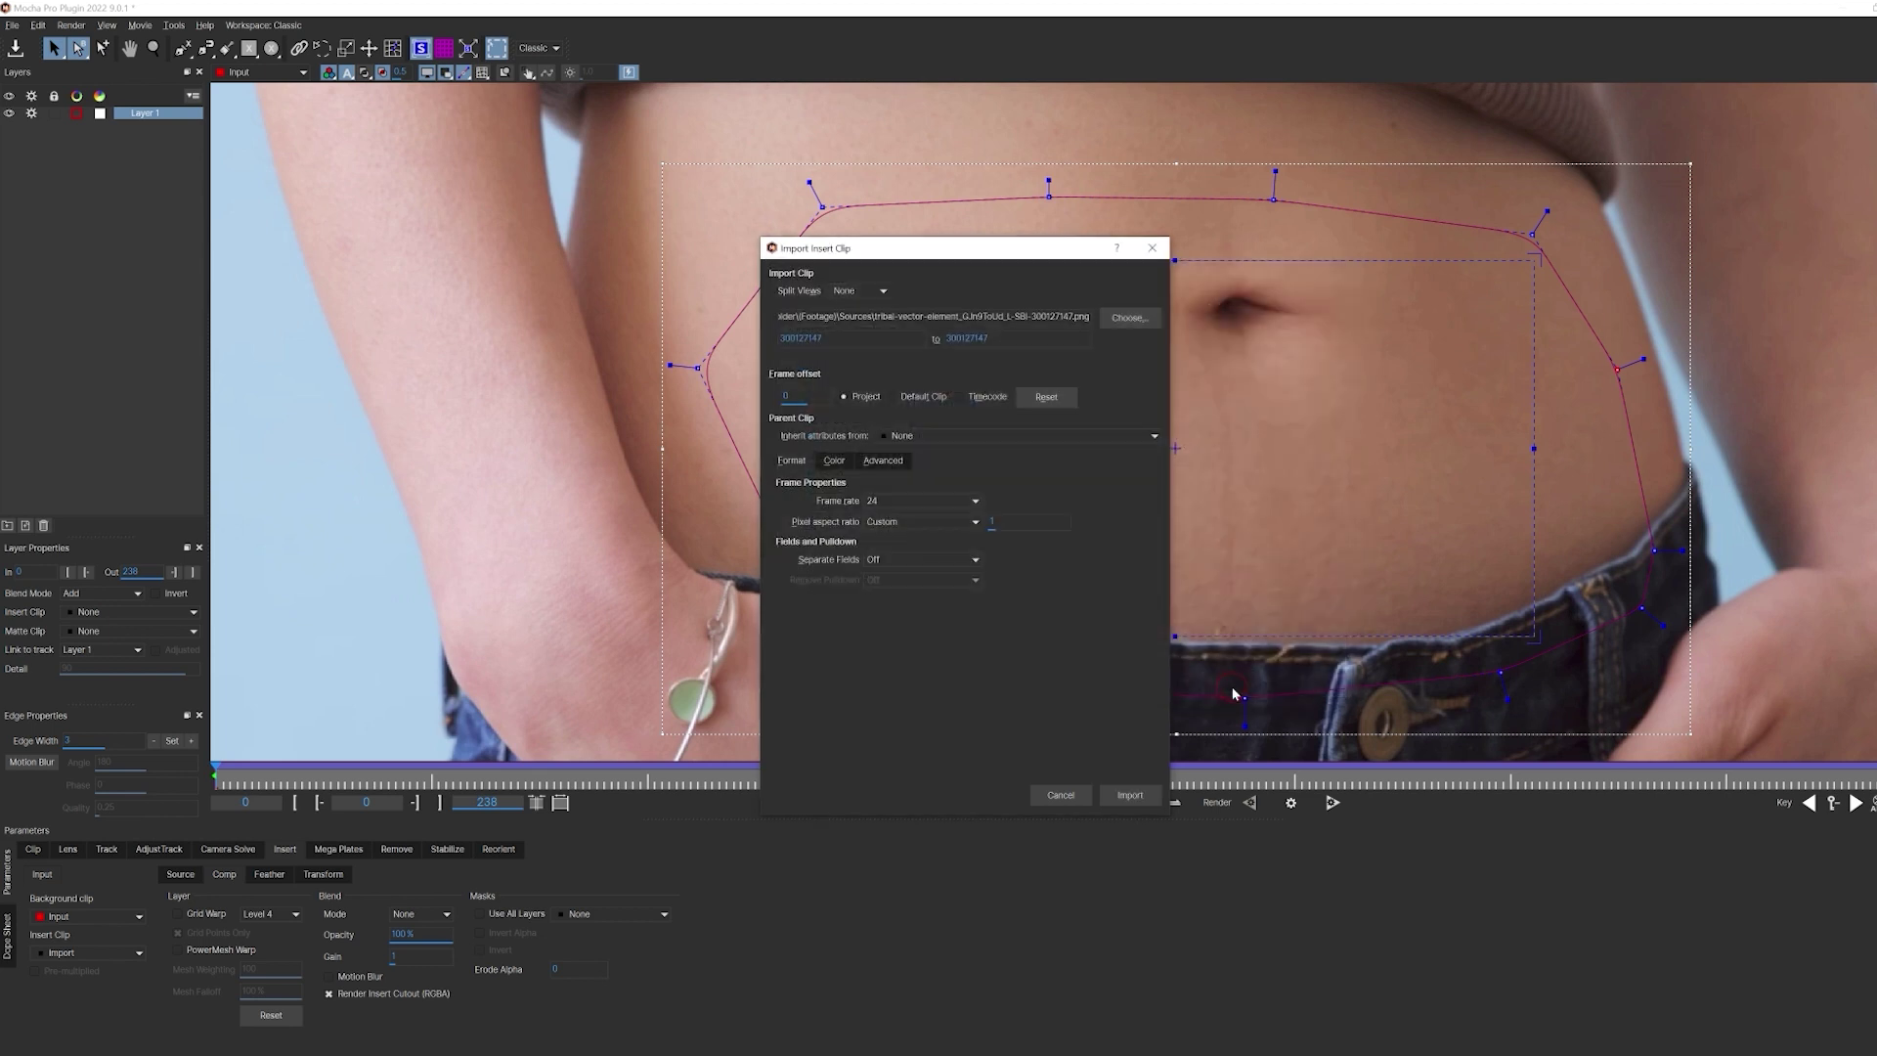
left_click(1130, 795)
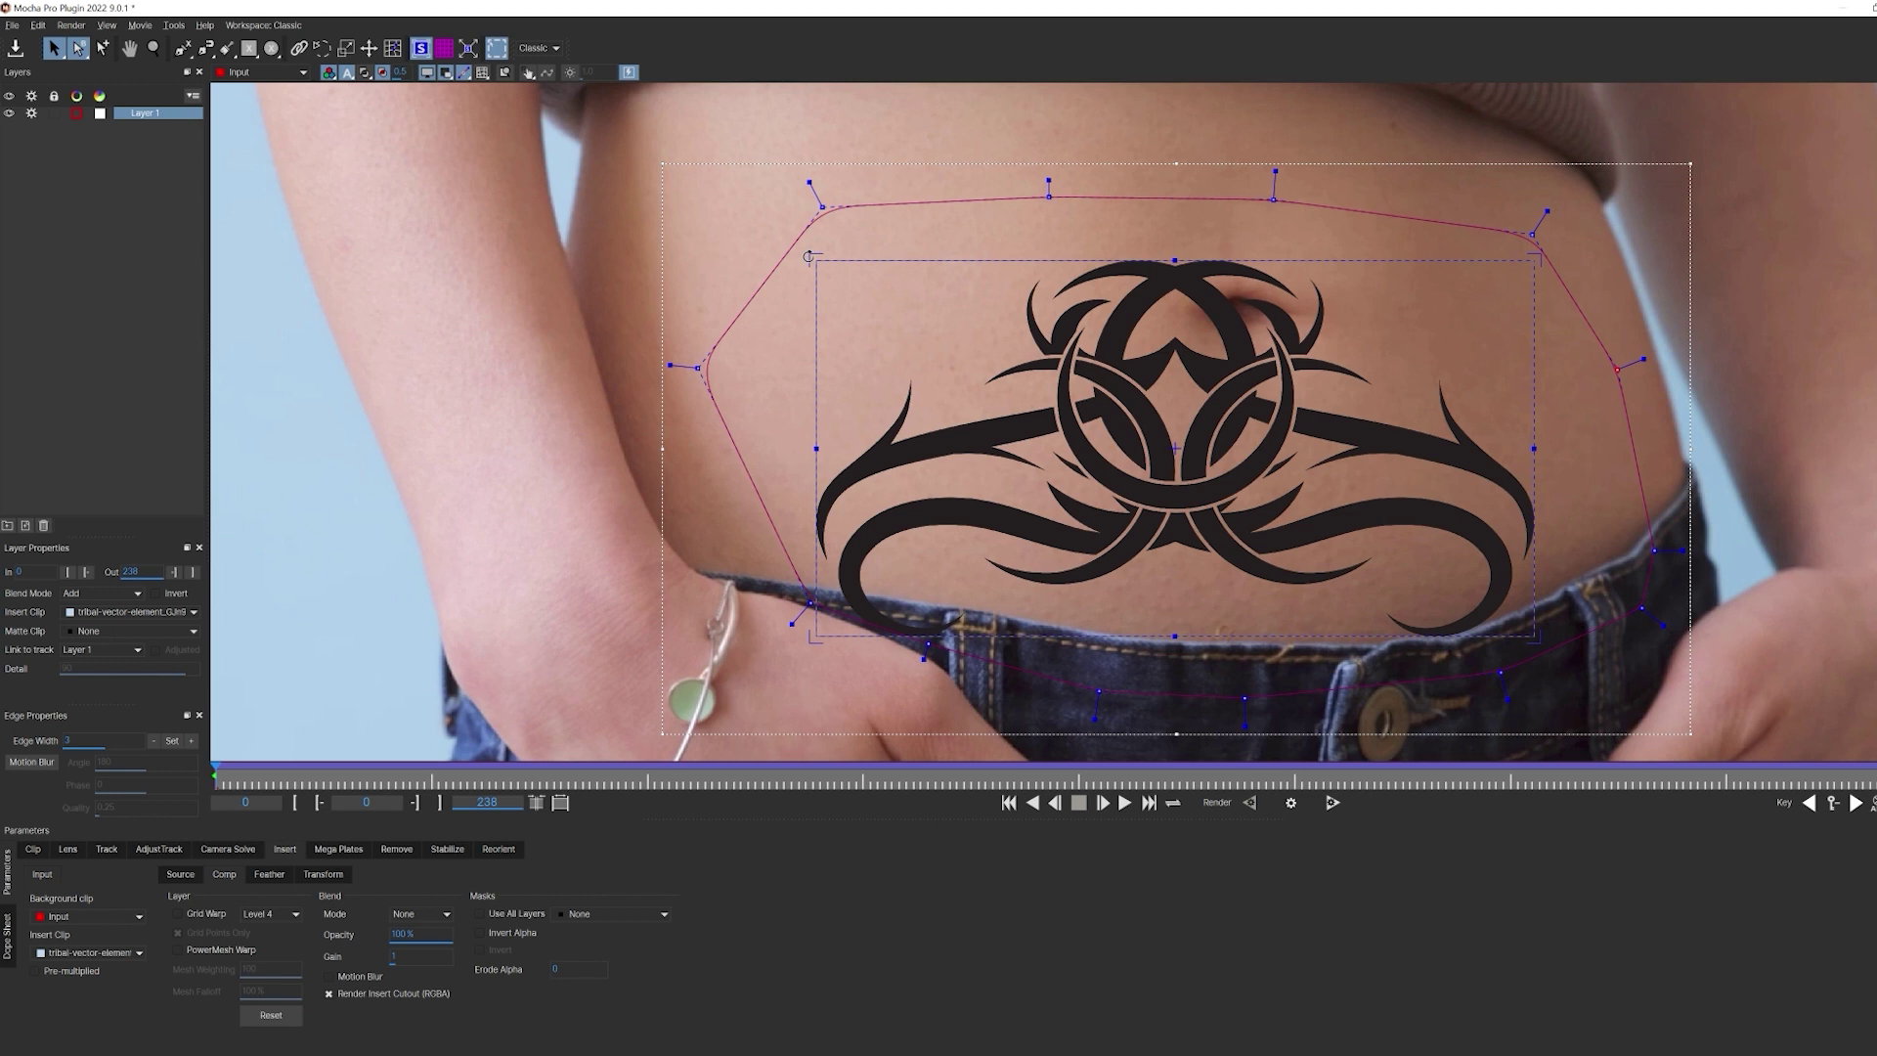
- Rotate the tattoo upright, scale it across the stomach above the jeans, and play back
left_click_drag(807, 257, 1363, 549)
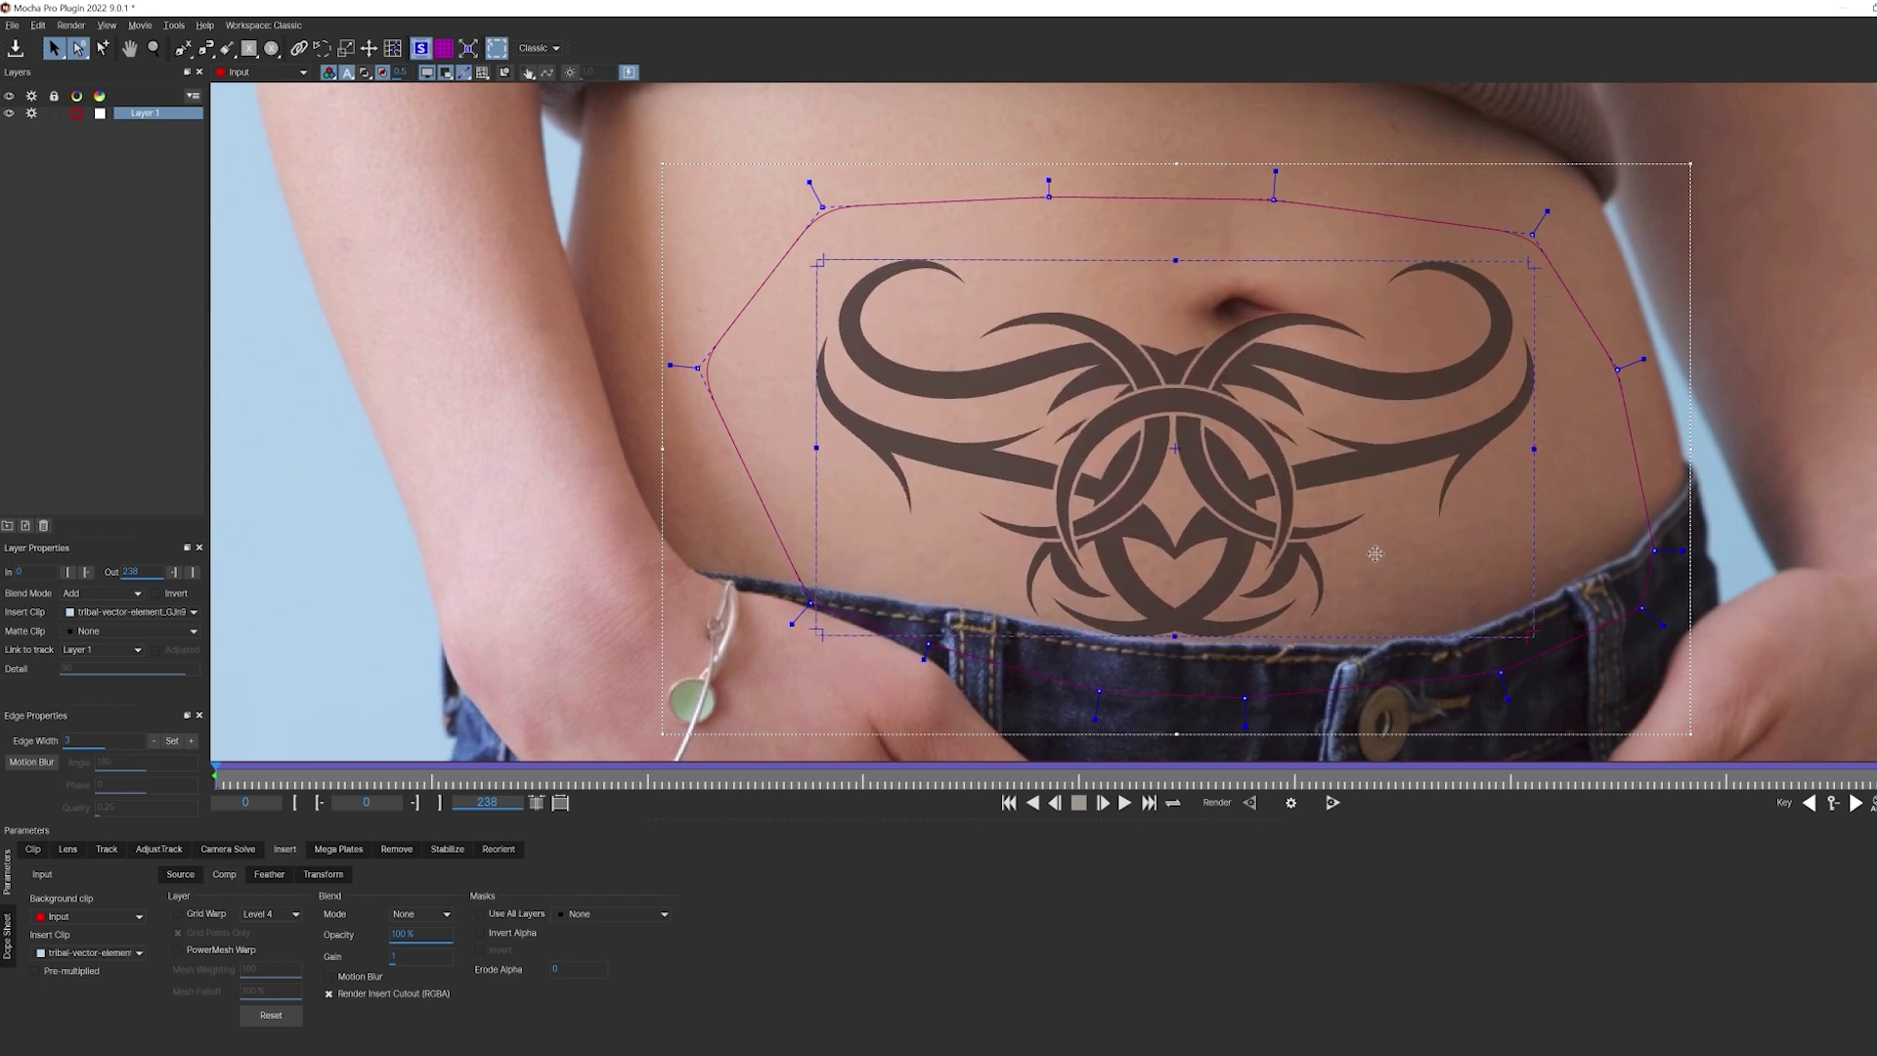
left_click_drag(1174, 447, 853, 234)
key("ctrl+z")
left_click_drag(1247, 464, 1240, 458)
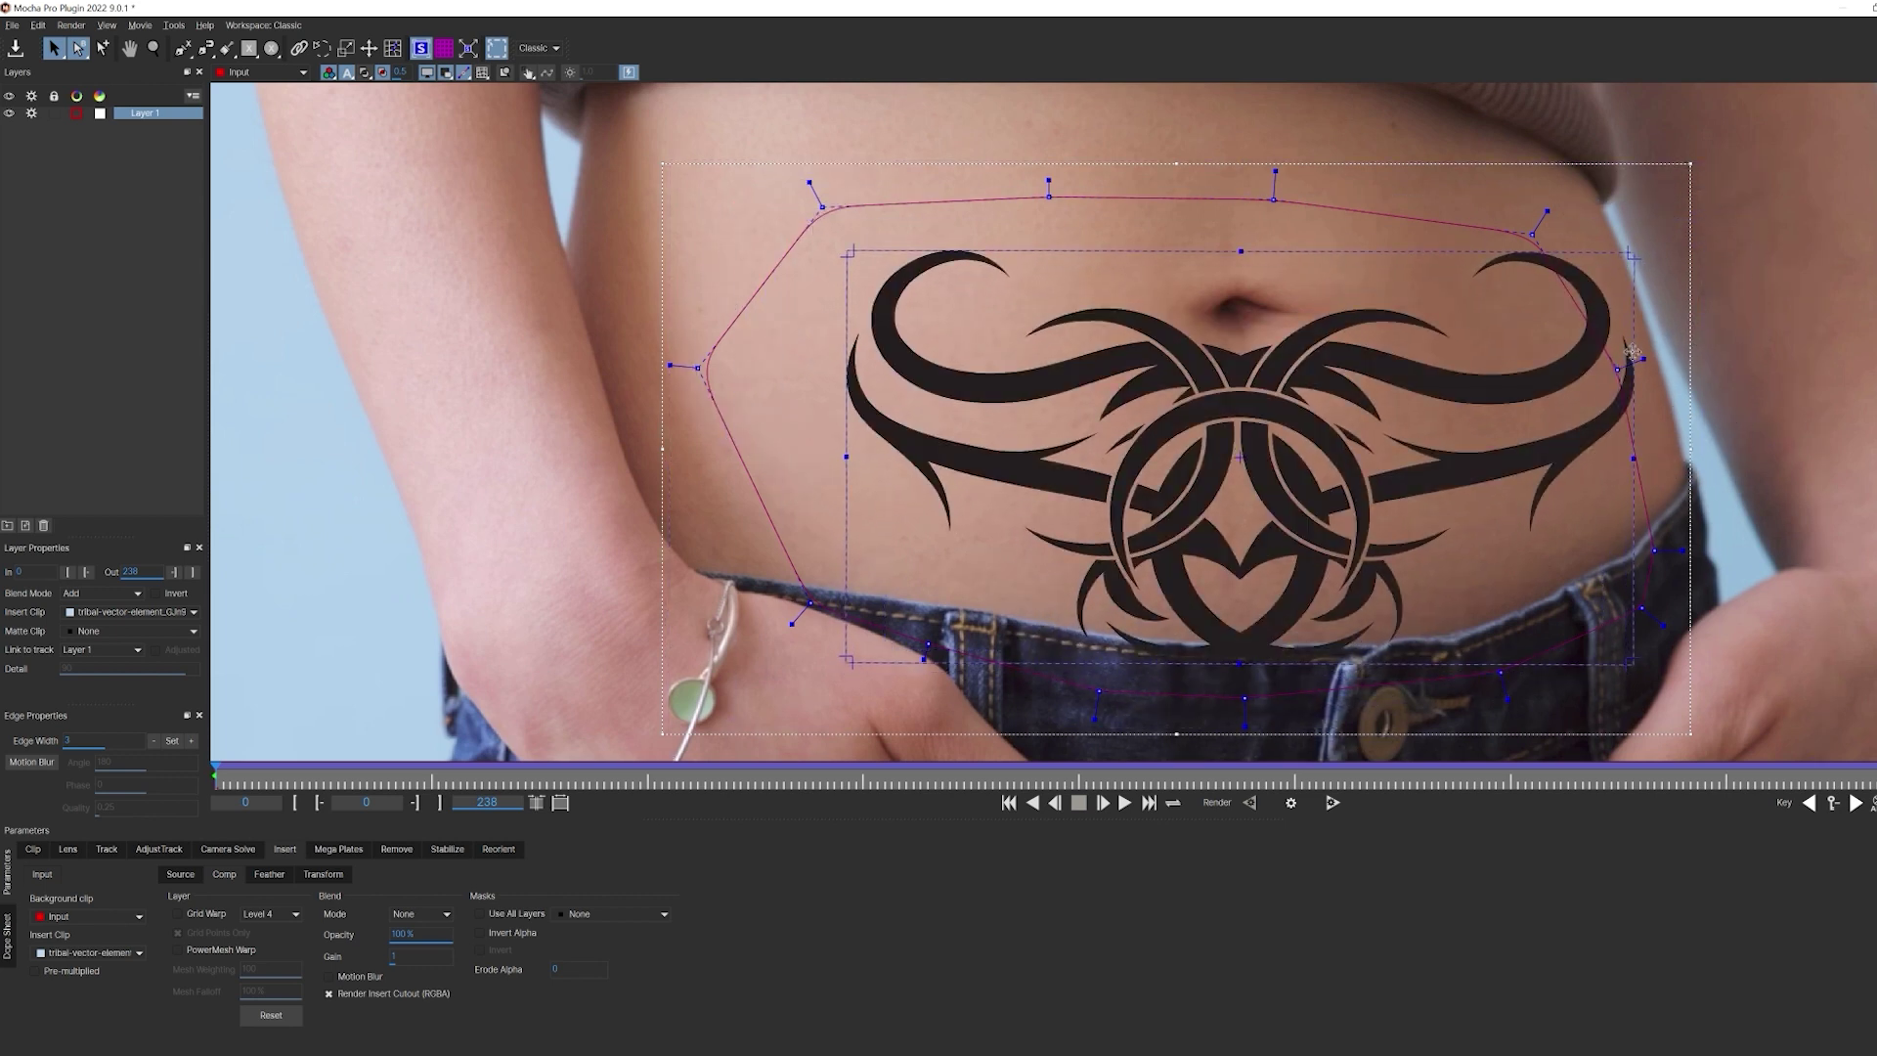
left_click_drag(1532, 235, 1559, 211)
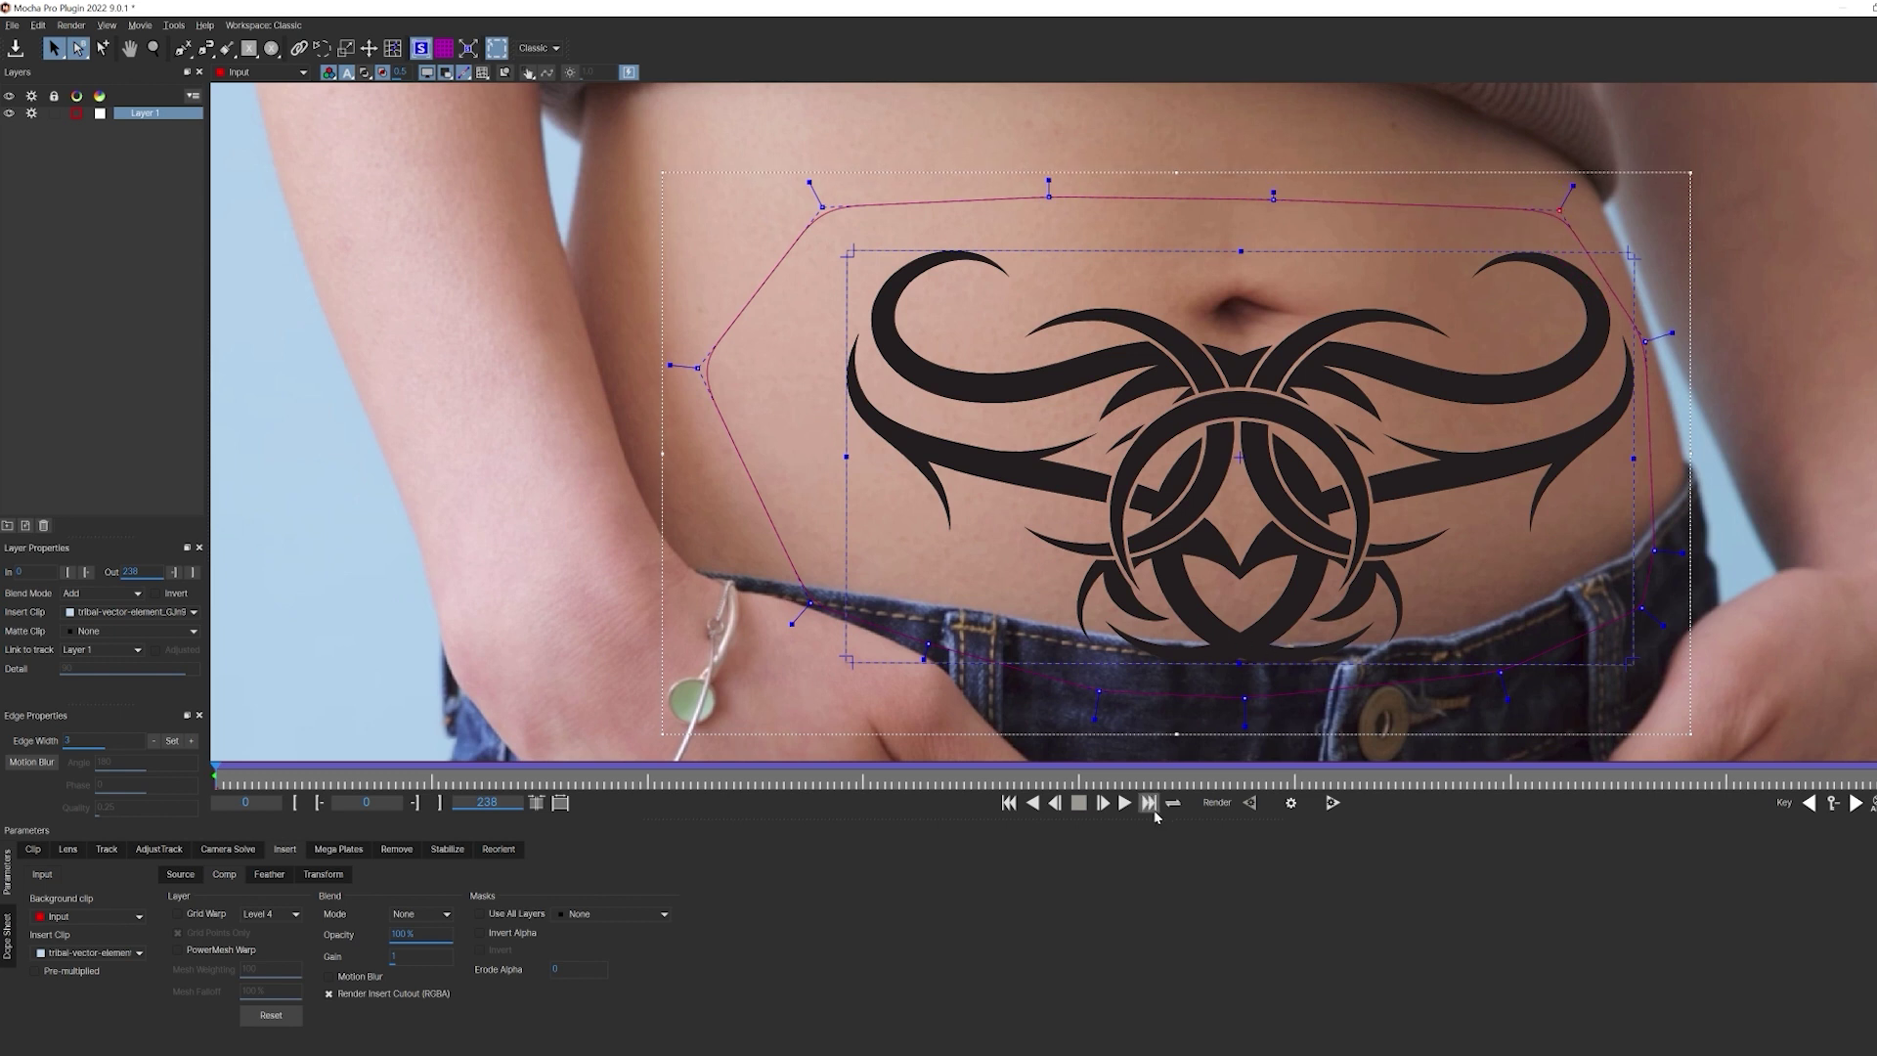
left_click(1124, 803)
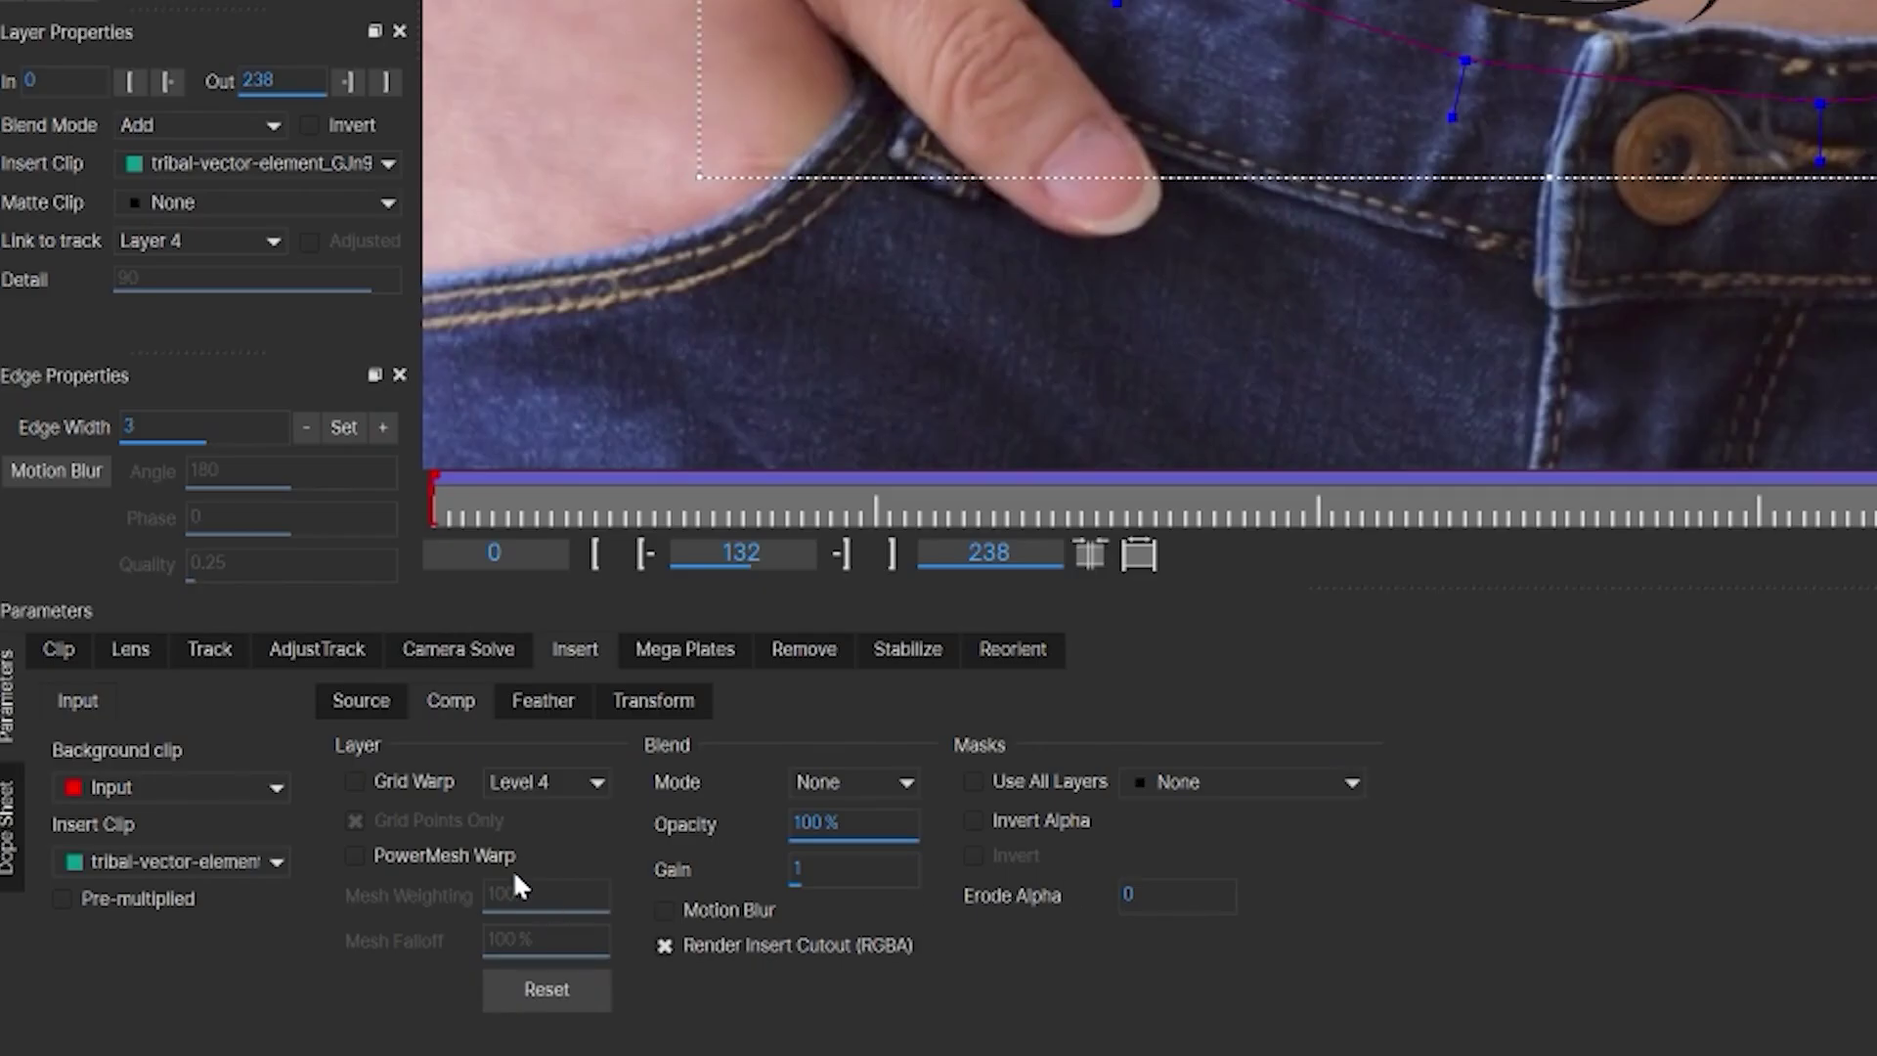
- Enable PowerMesh Warp, compare it on and off at frame 153, then return to frame 0
left_click(356, 855)
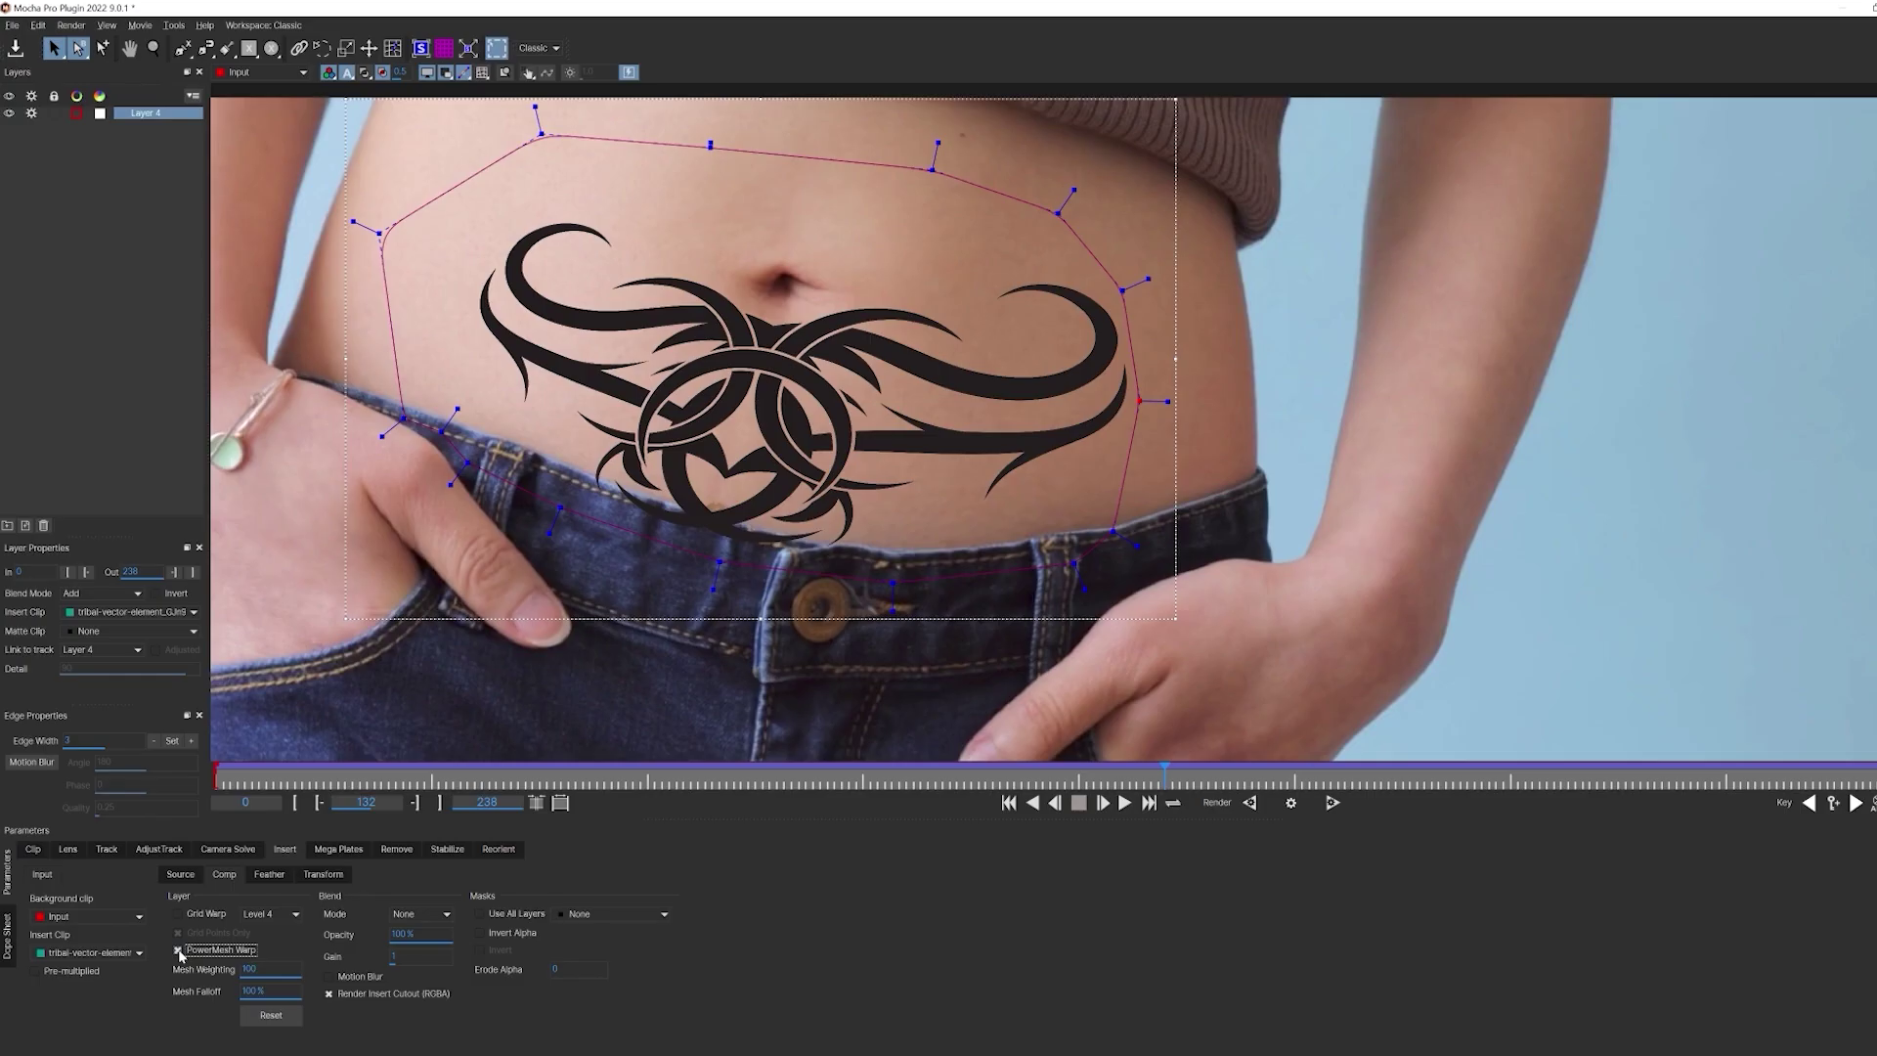
left_click(178, 950)
left_click(179, 952)
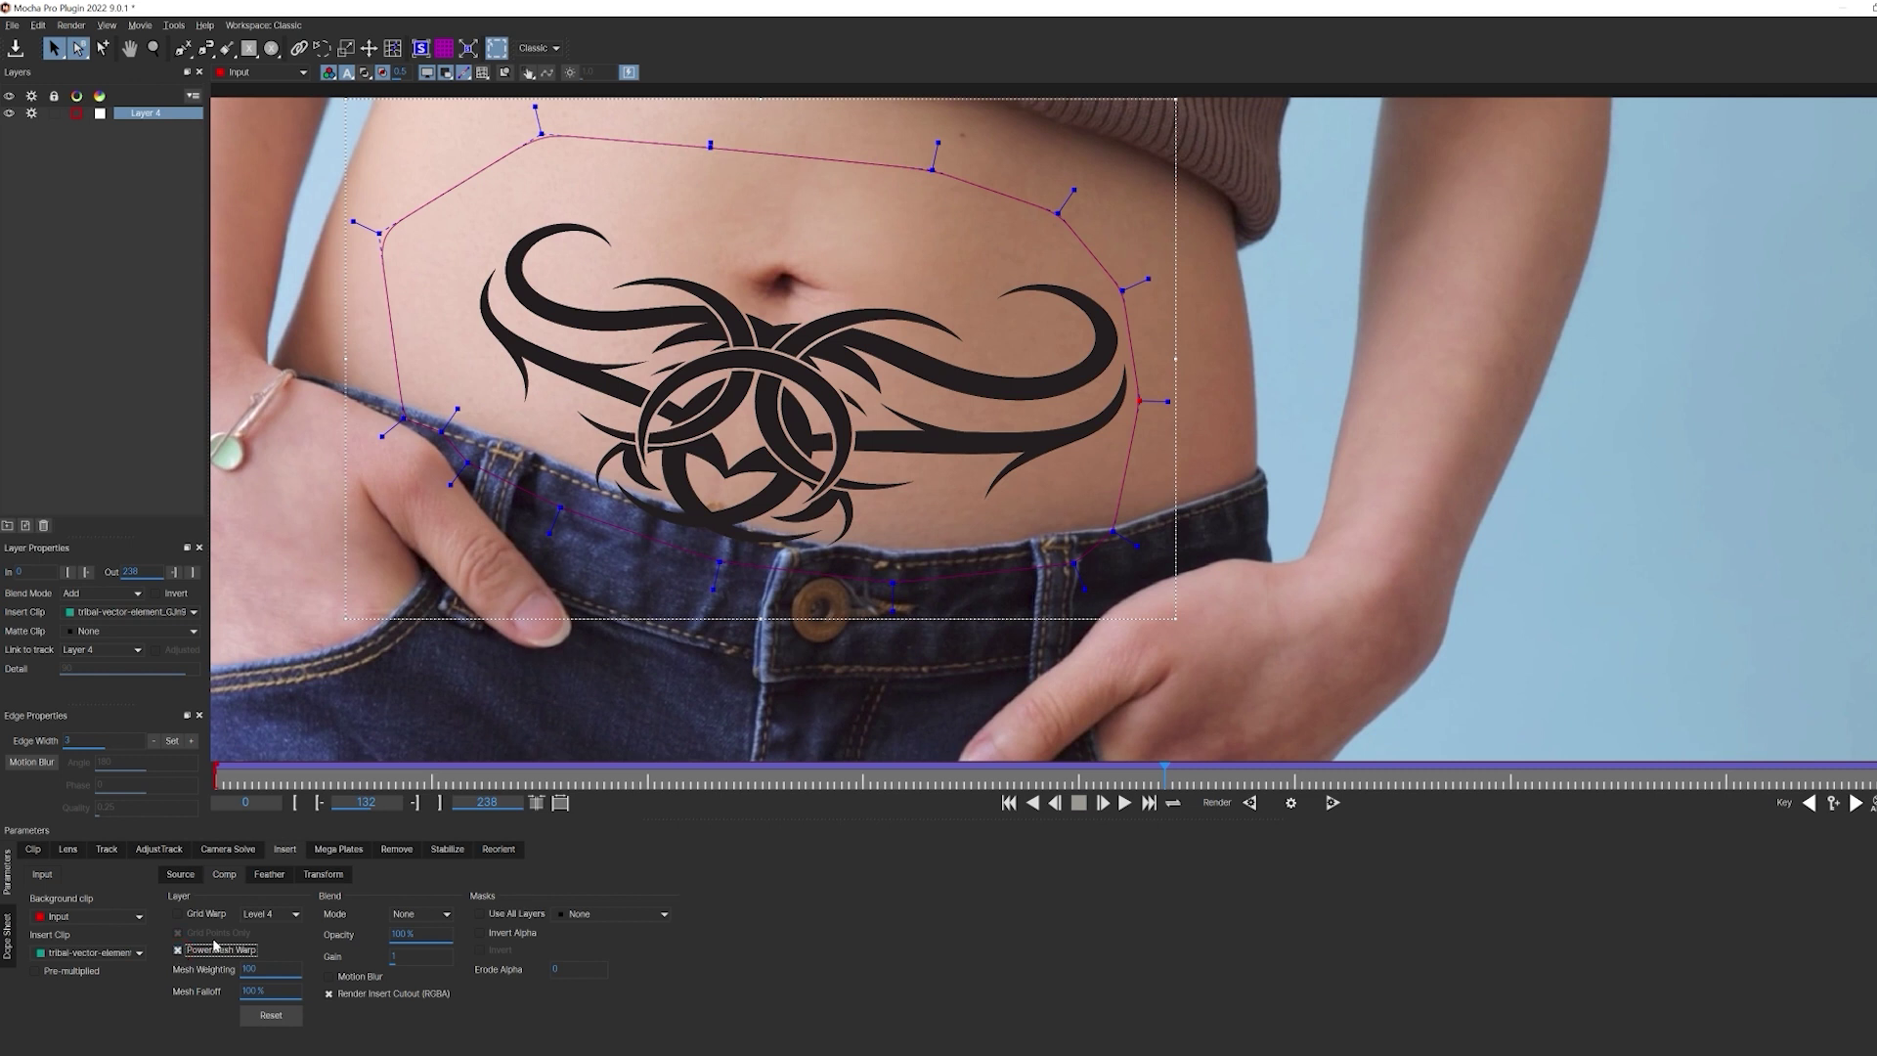
left_click(1311, 782)
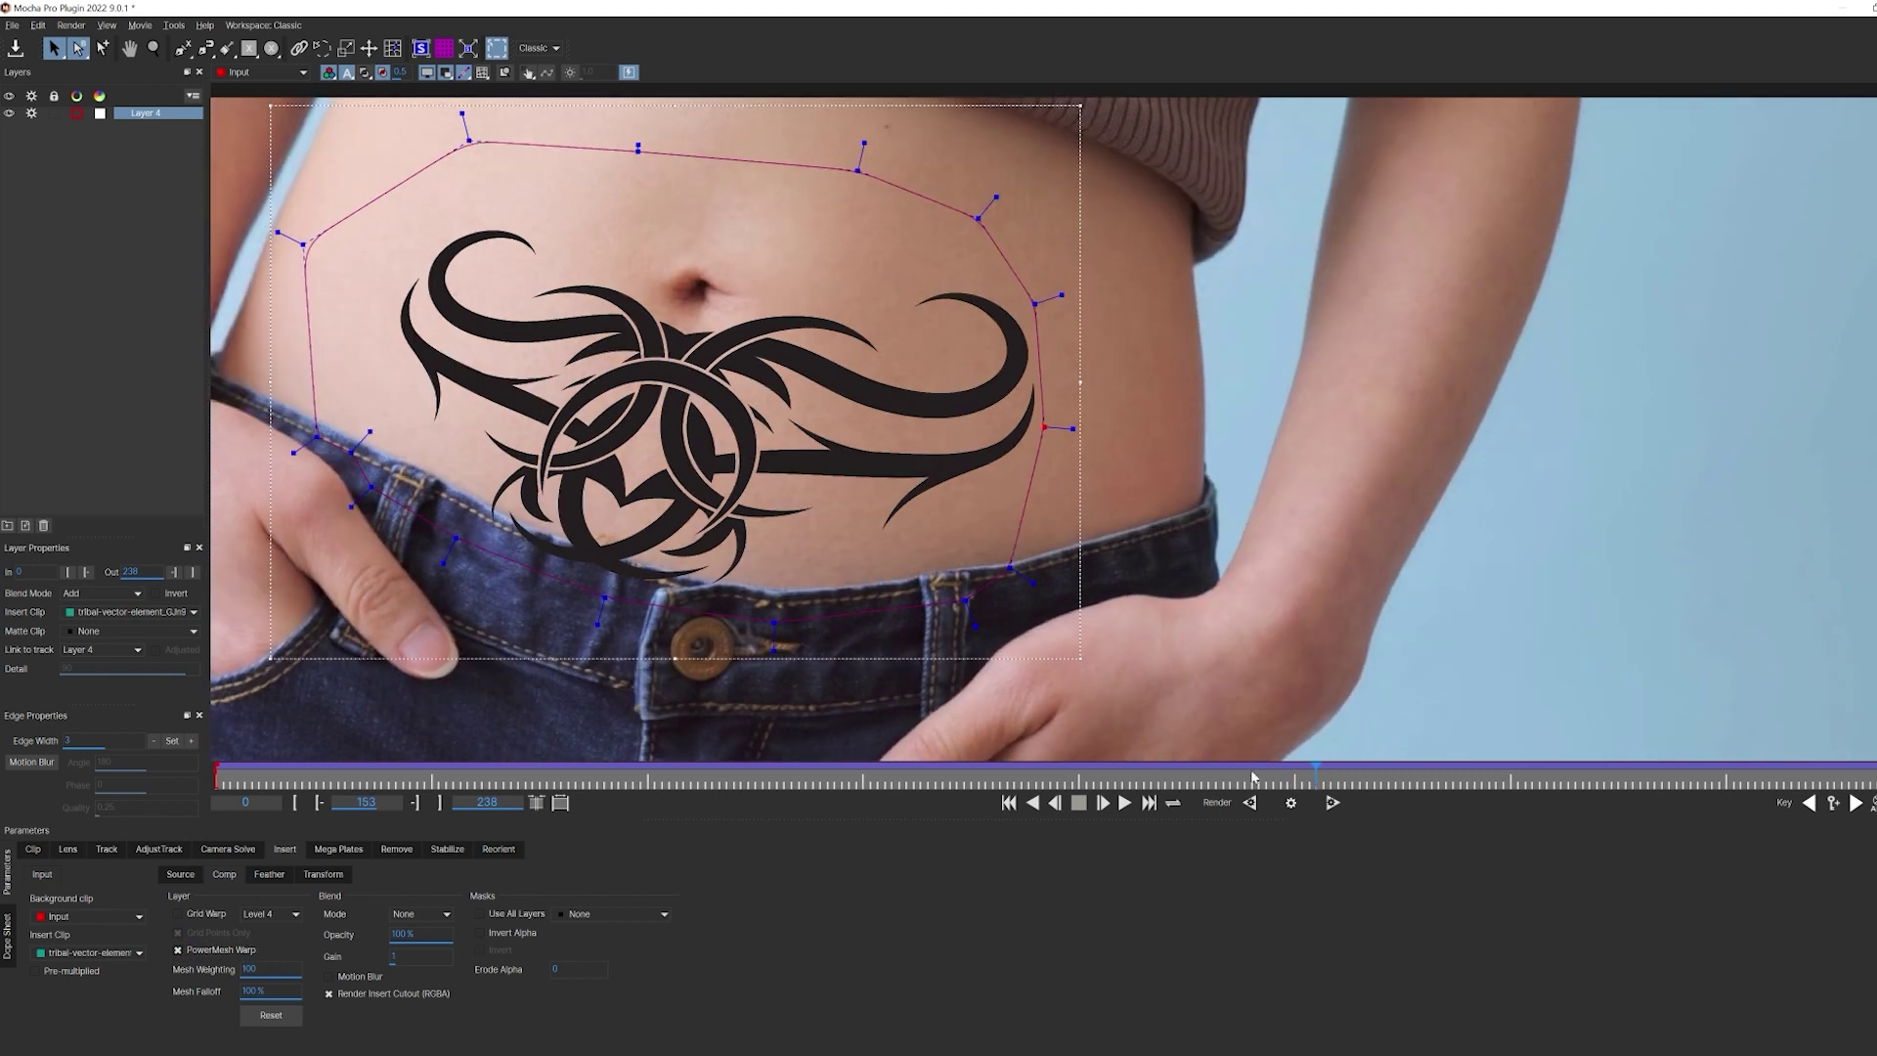
left_click(179, 950)
left_click(179, 951)
left_click(179, 950)
left_click(179, 950)
left_click(179, 951)
left_click(229, 780)
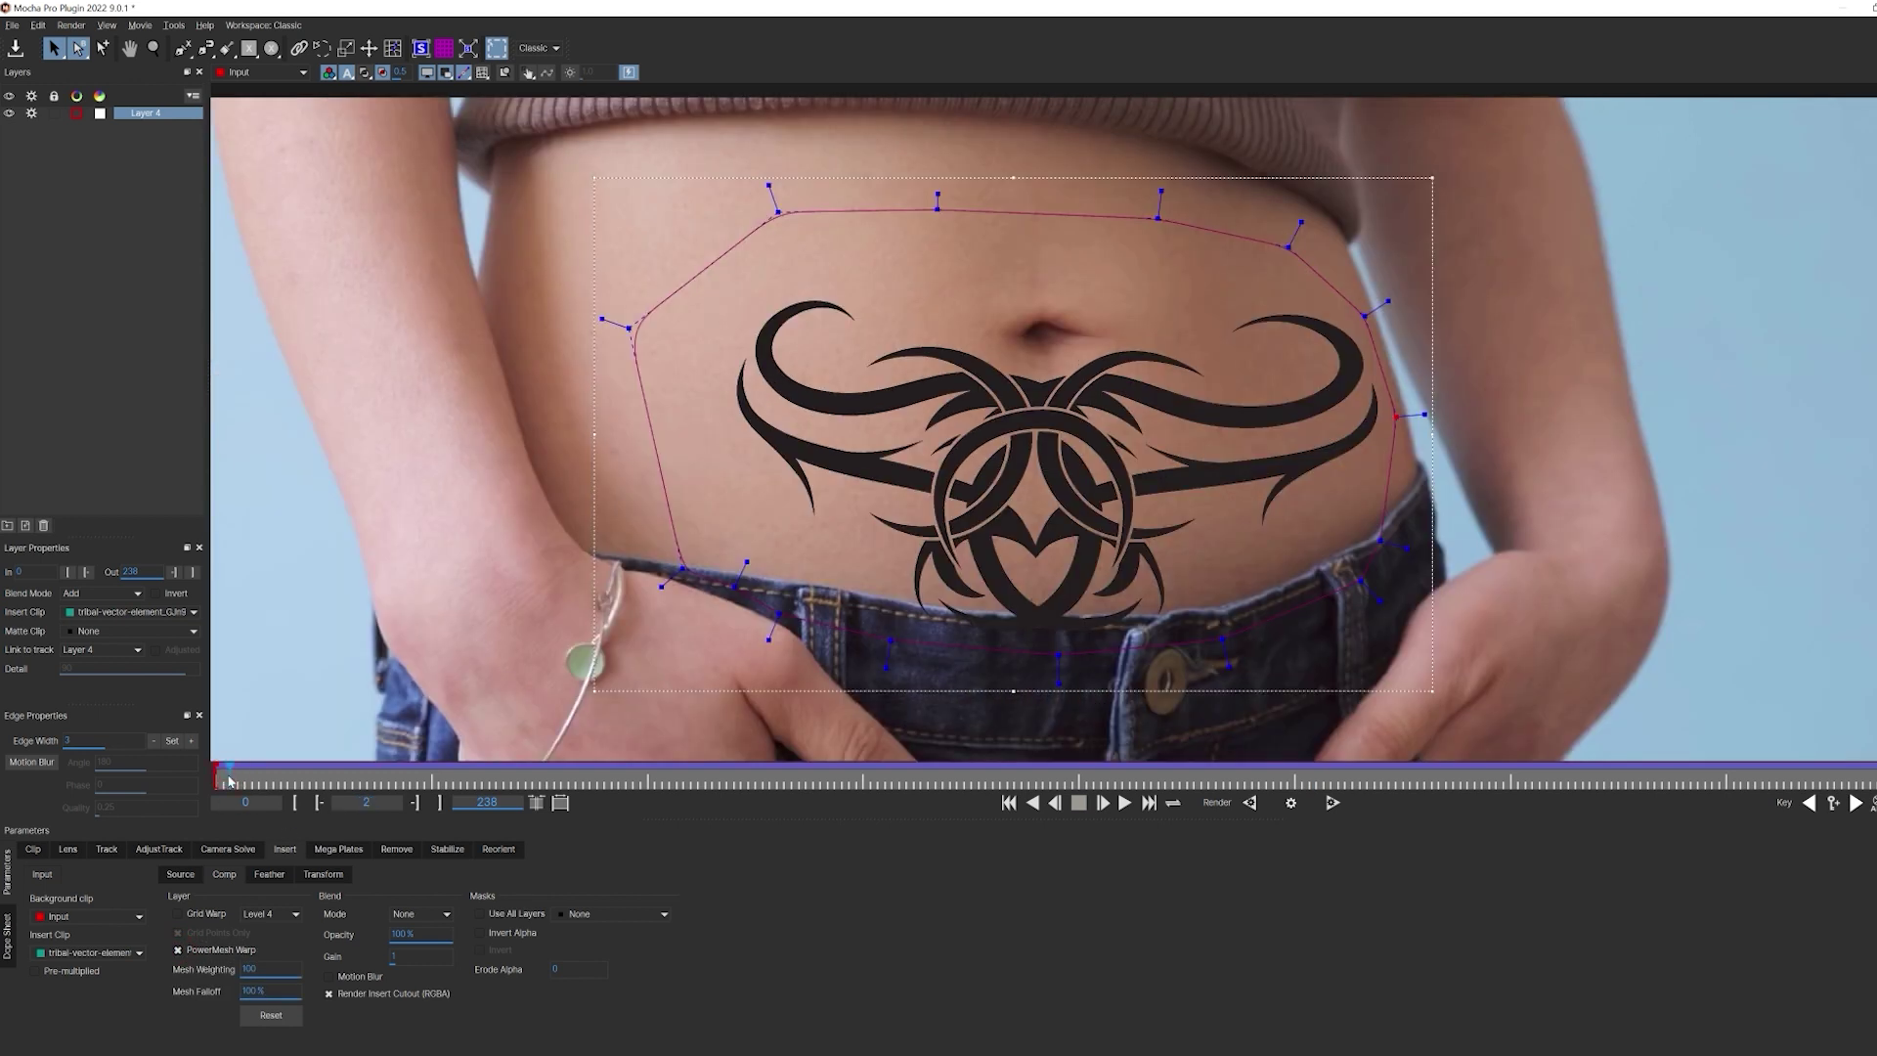
key("Home")
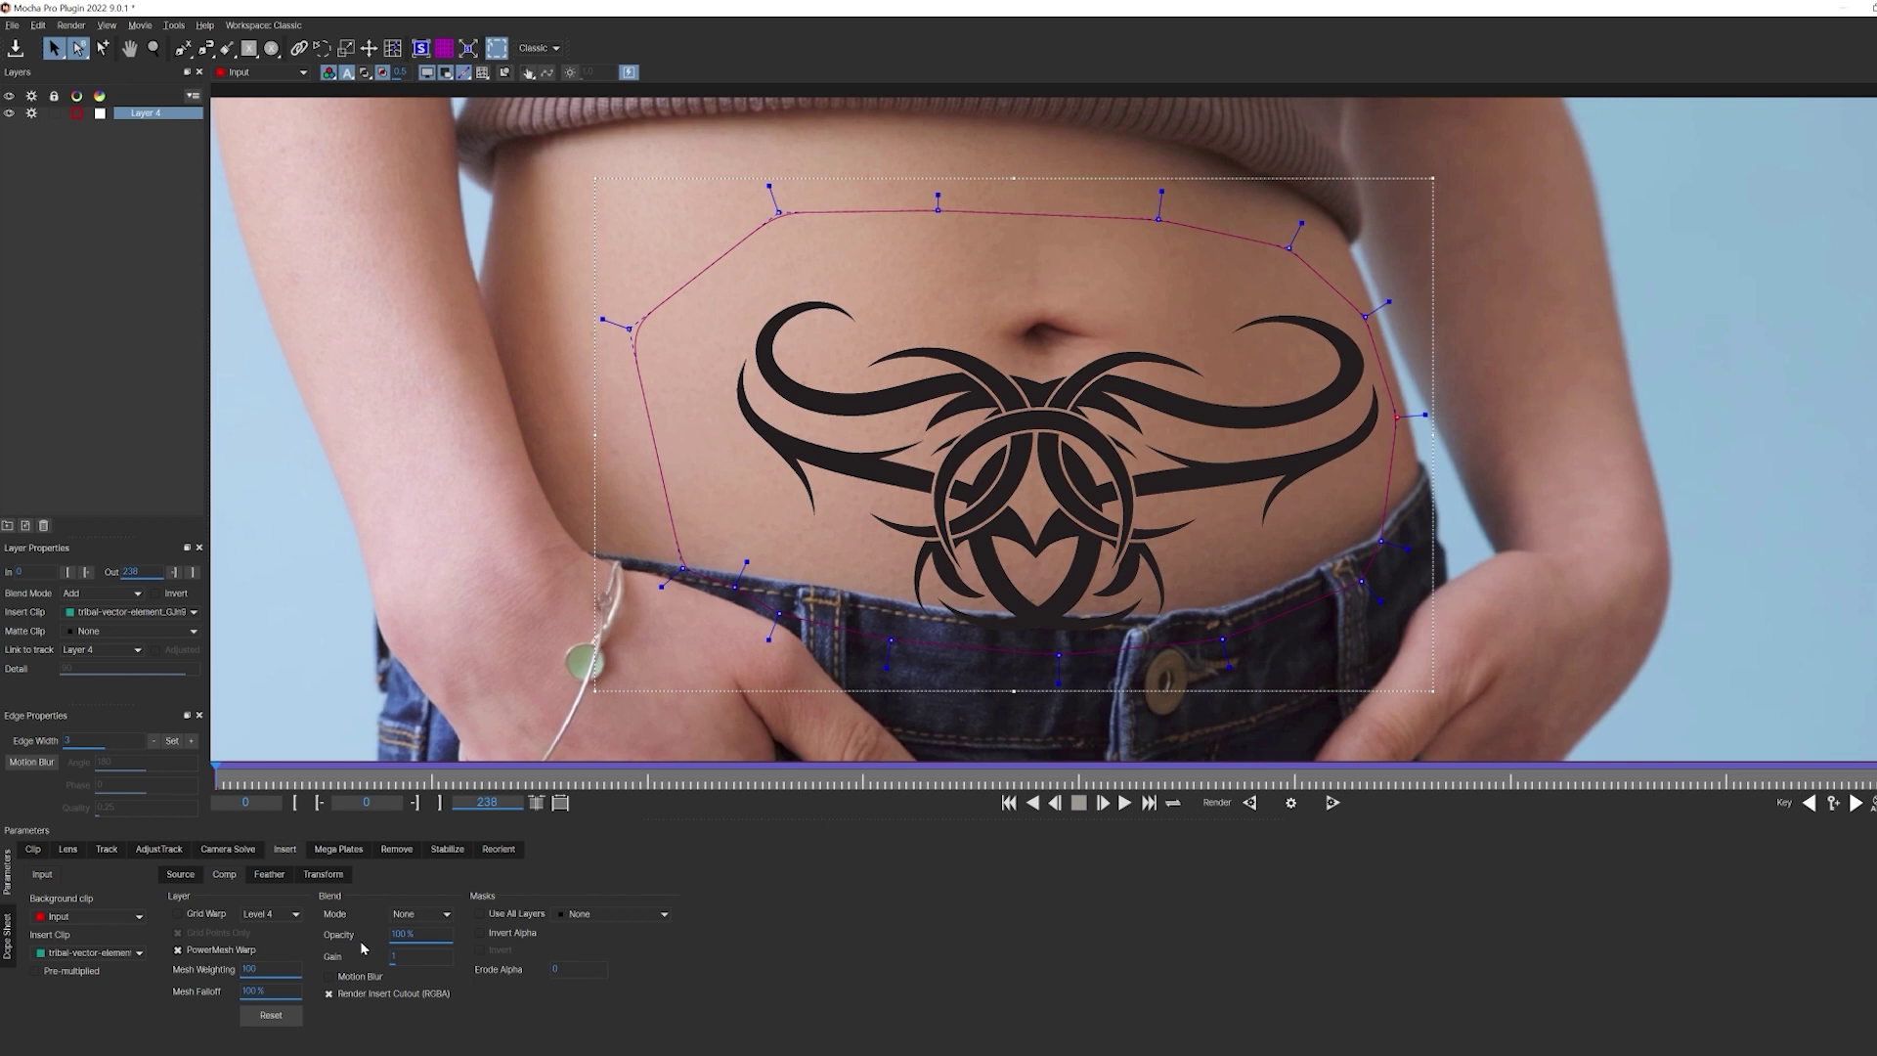
- Add a Level 3 Grid Warp and drag grid points to reshape the horns and heart
left_click(217, 913)
left_click(270, 914)
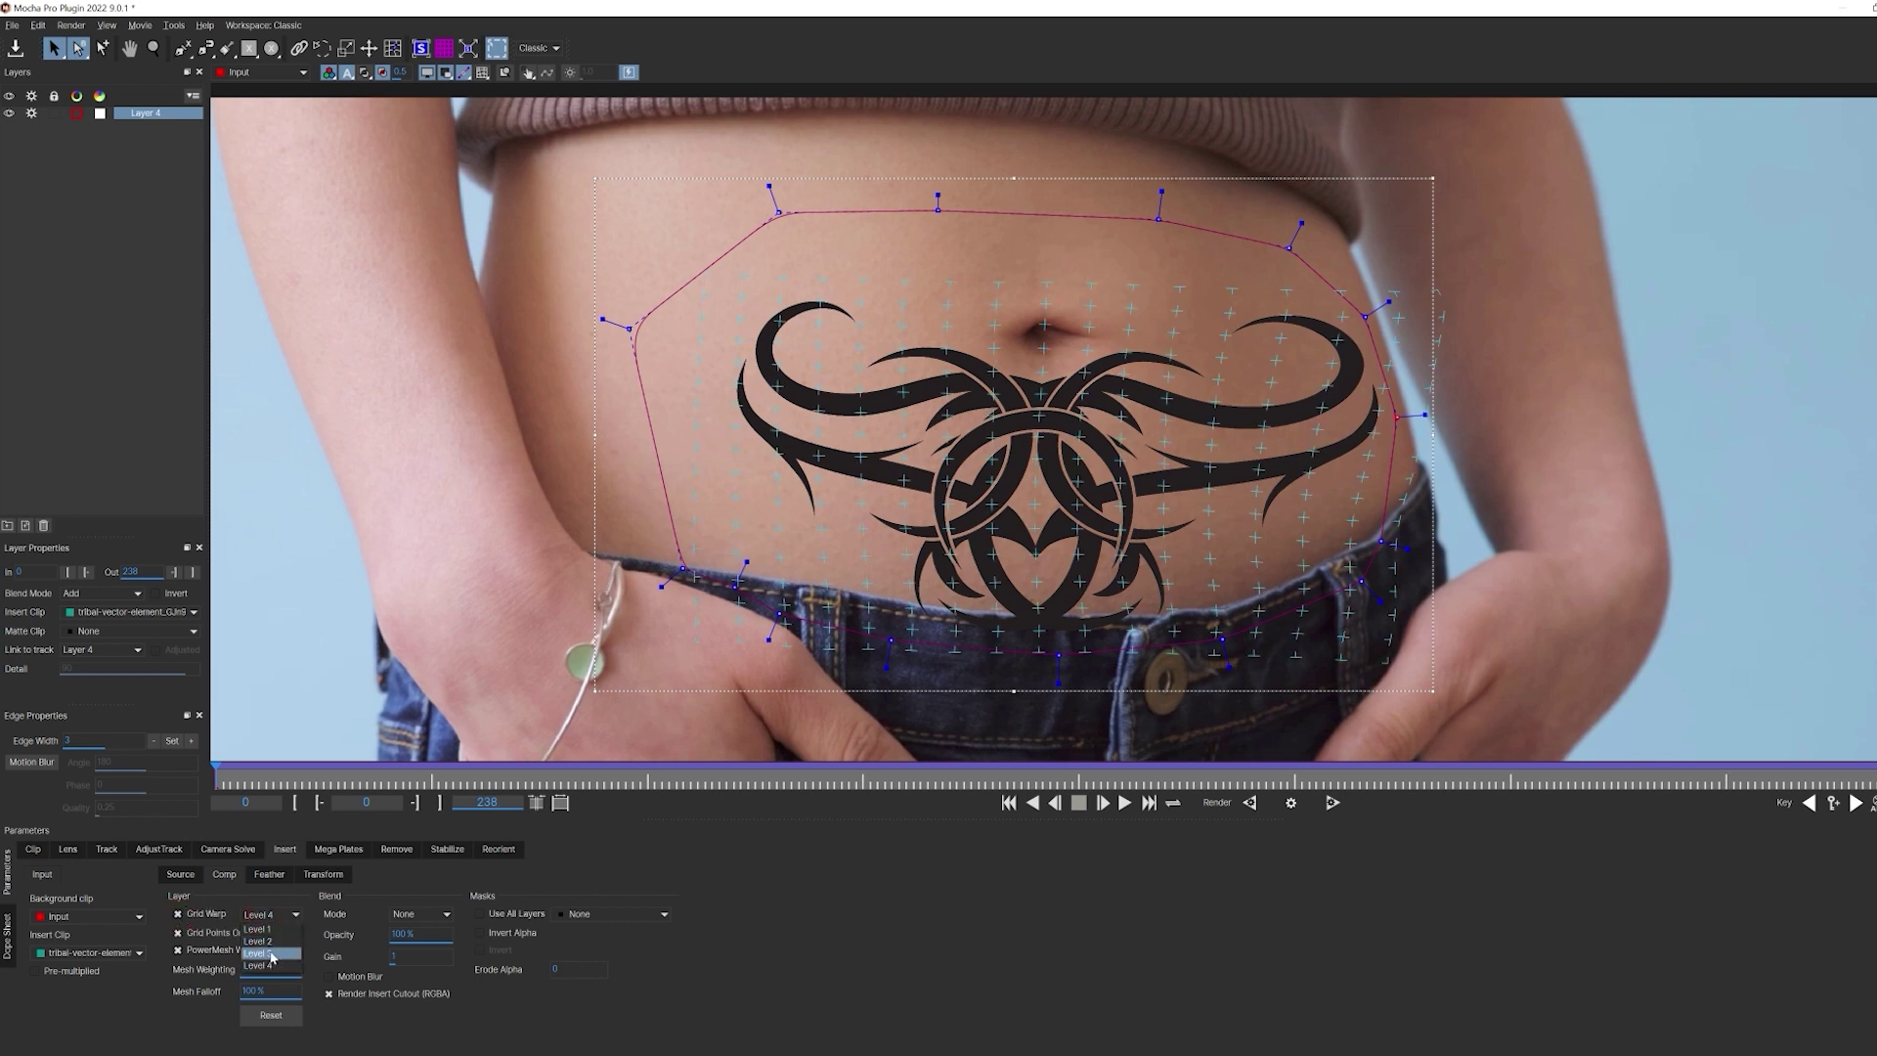
left_click(272, 953)
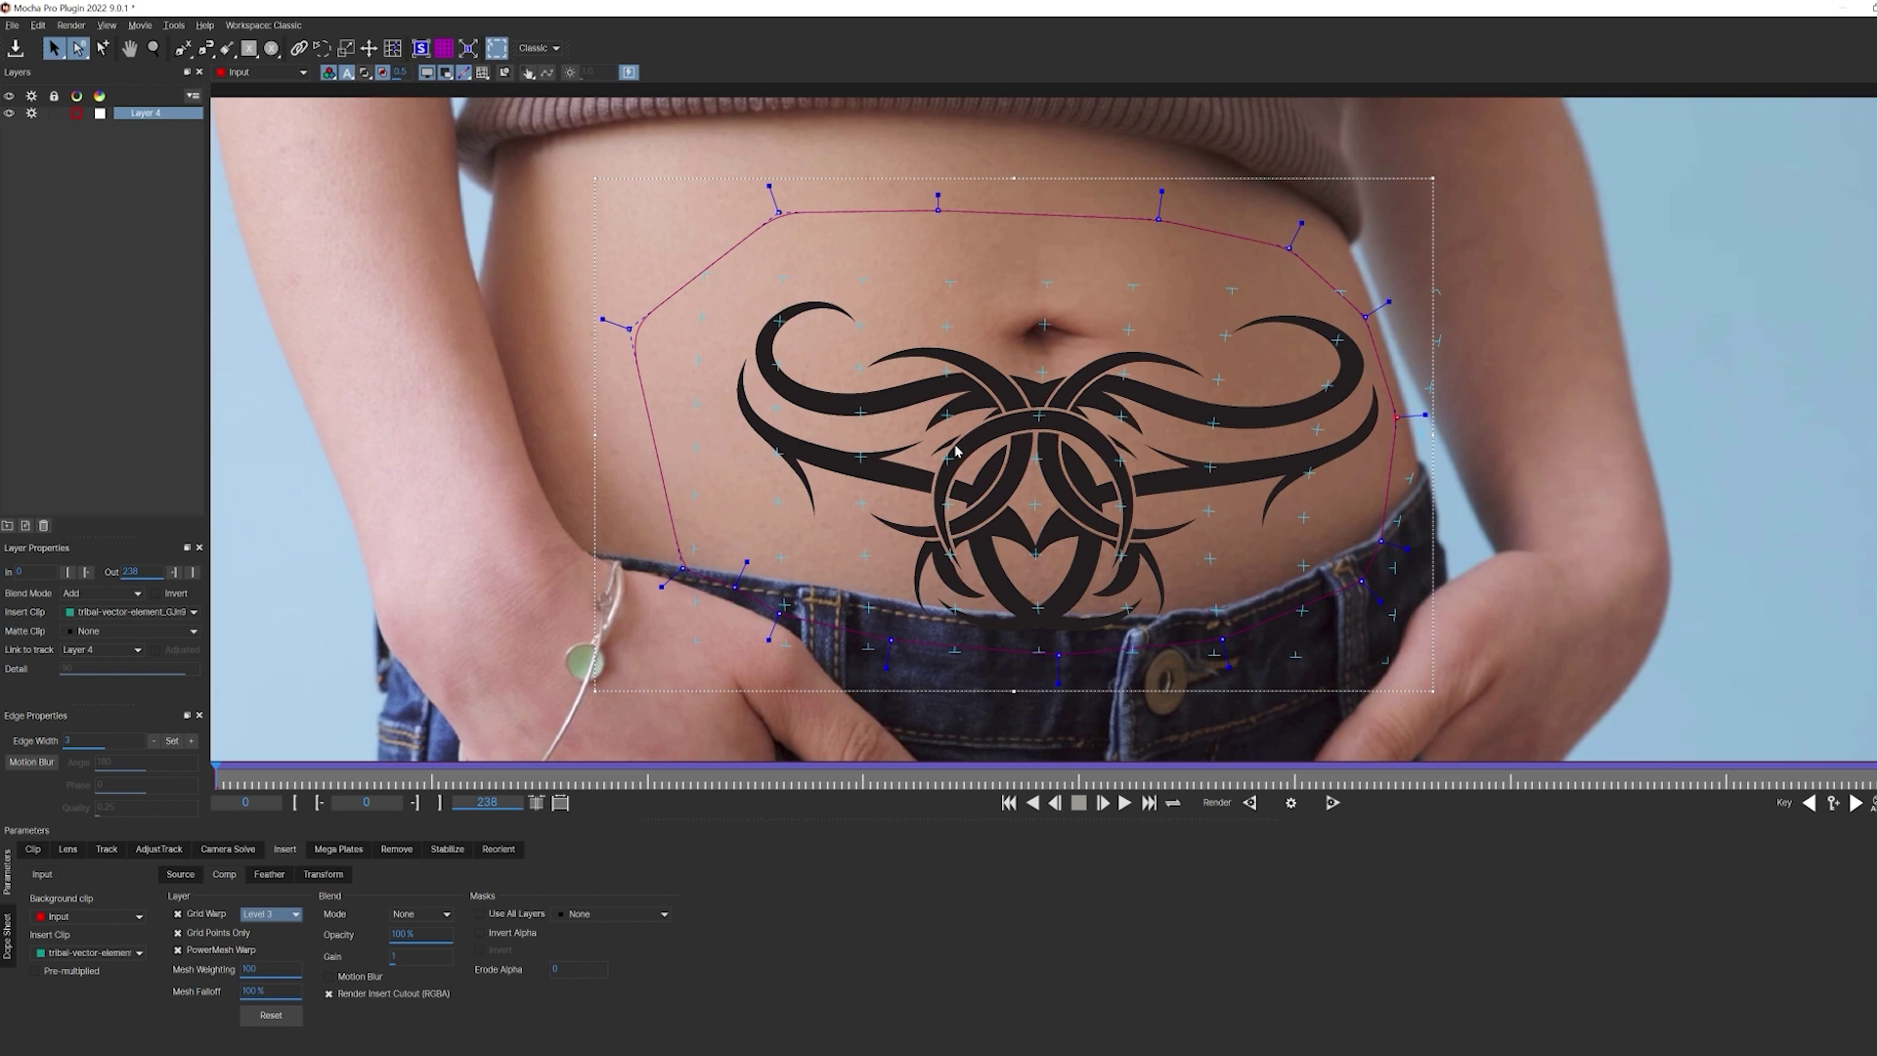
left_click_drag(945, 414, 927, 407)
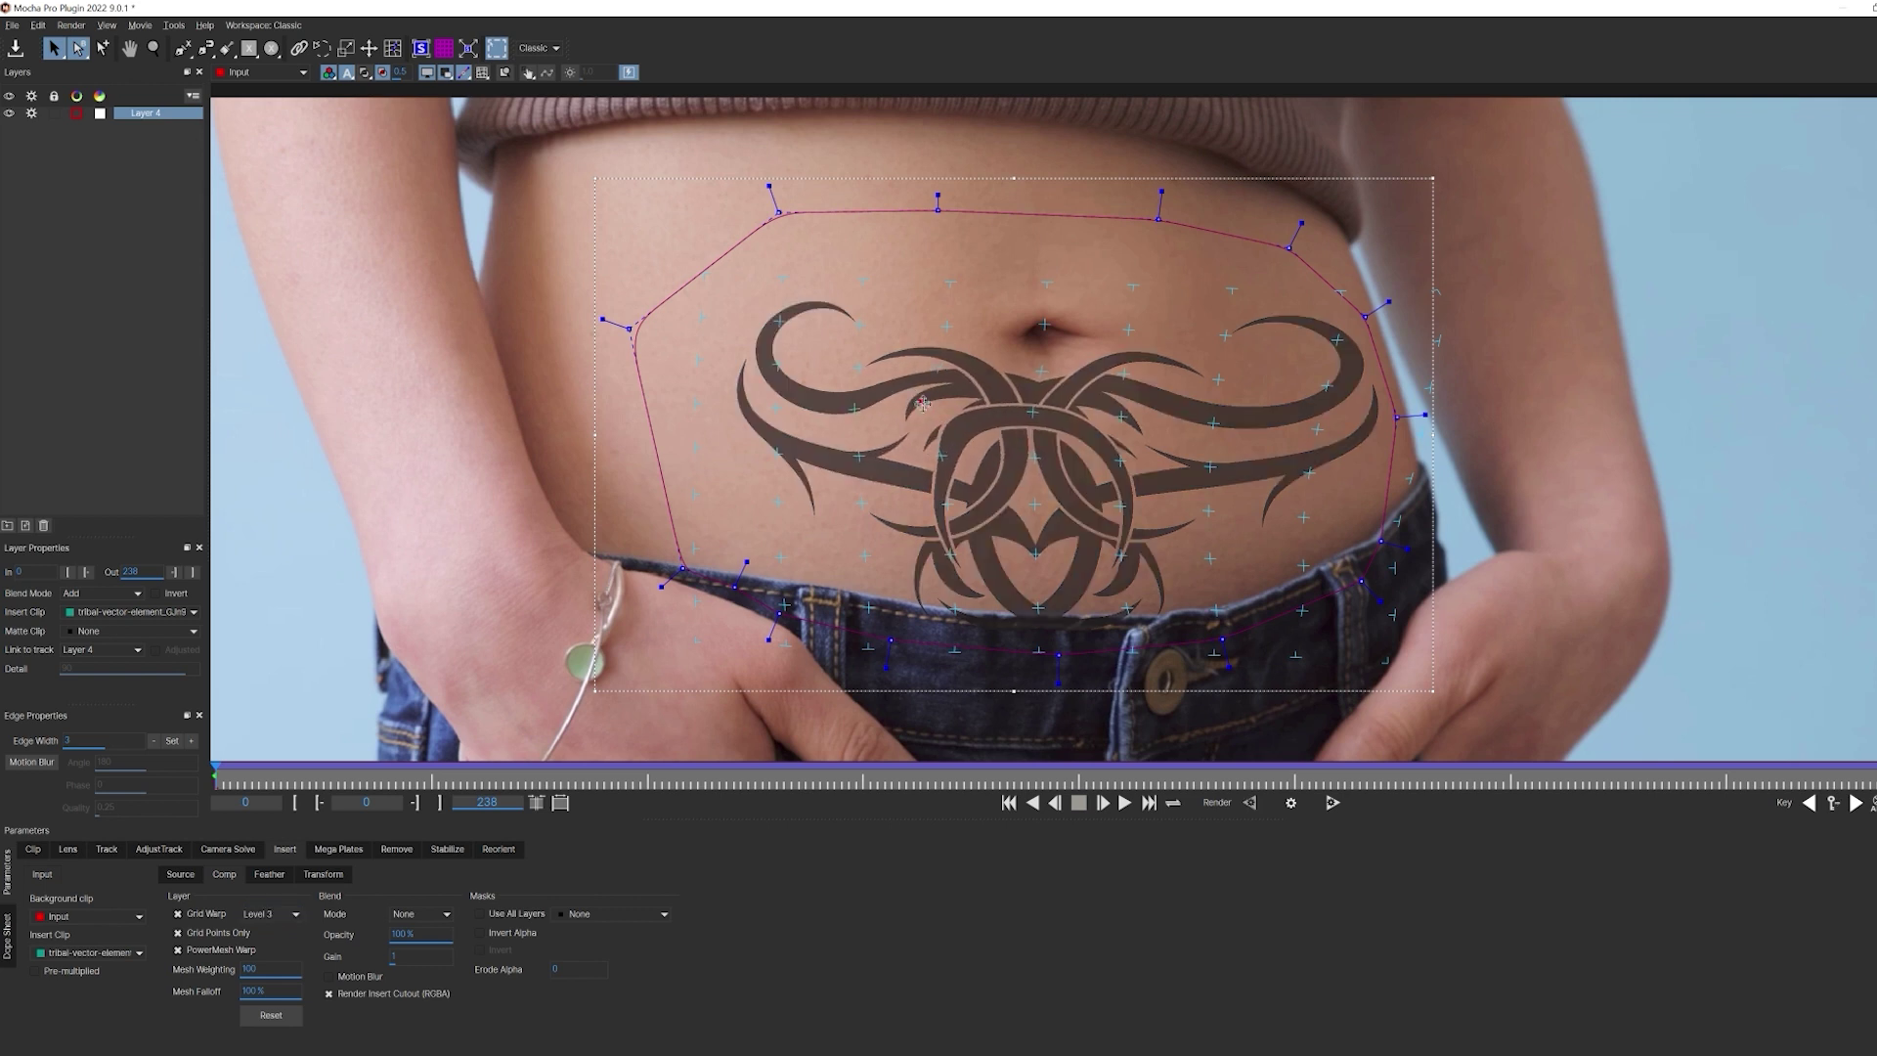
left_click_drag(779, 320, 764, 309)
left_click_drag(1217, 379, 1243, 373)
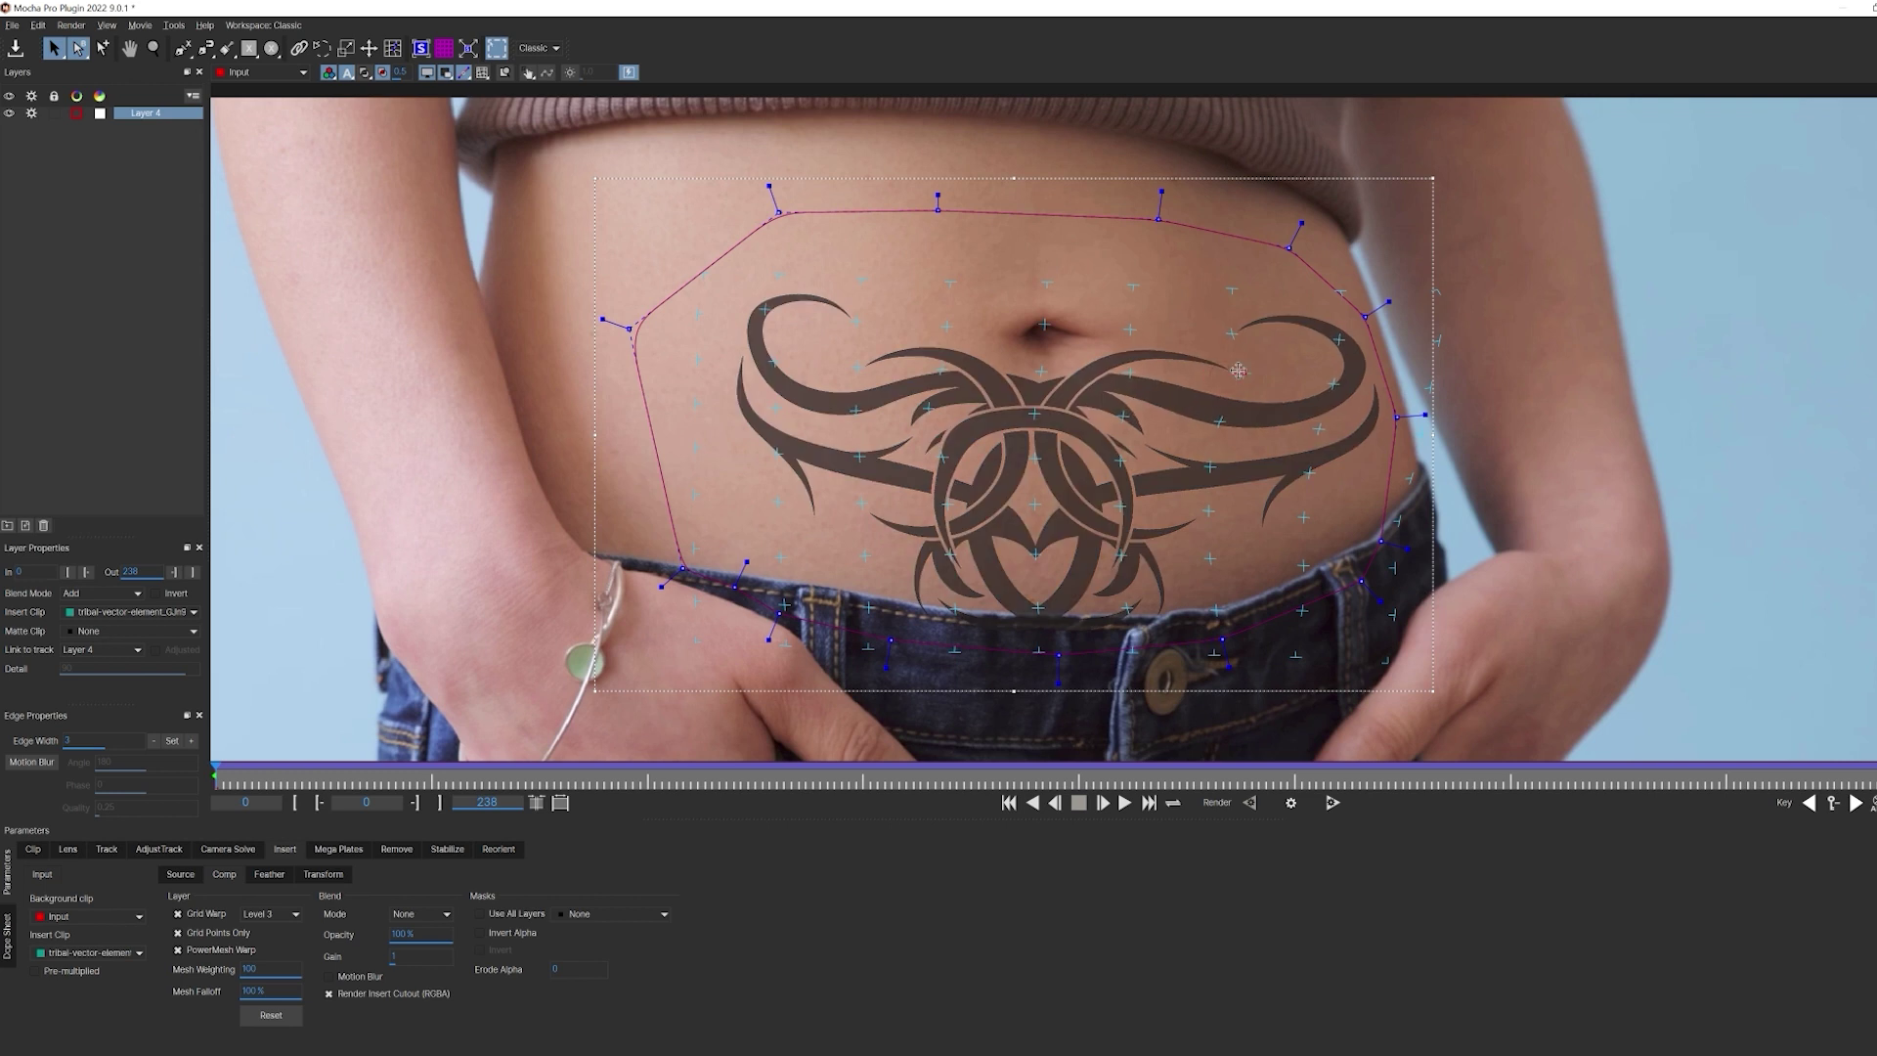
left_click(1039, 554)
left_click_drag(1042, 557, 1039, 569)
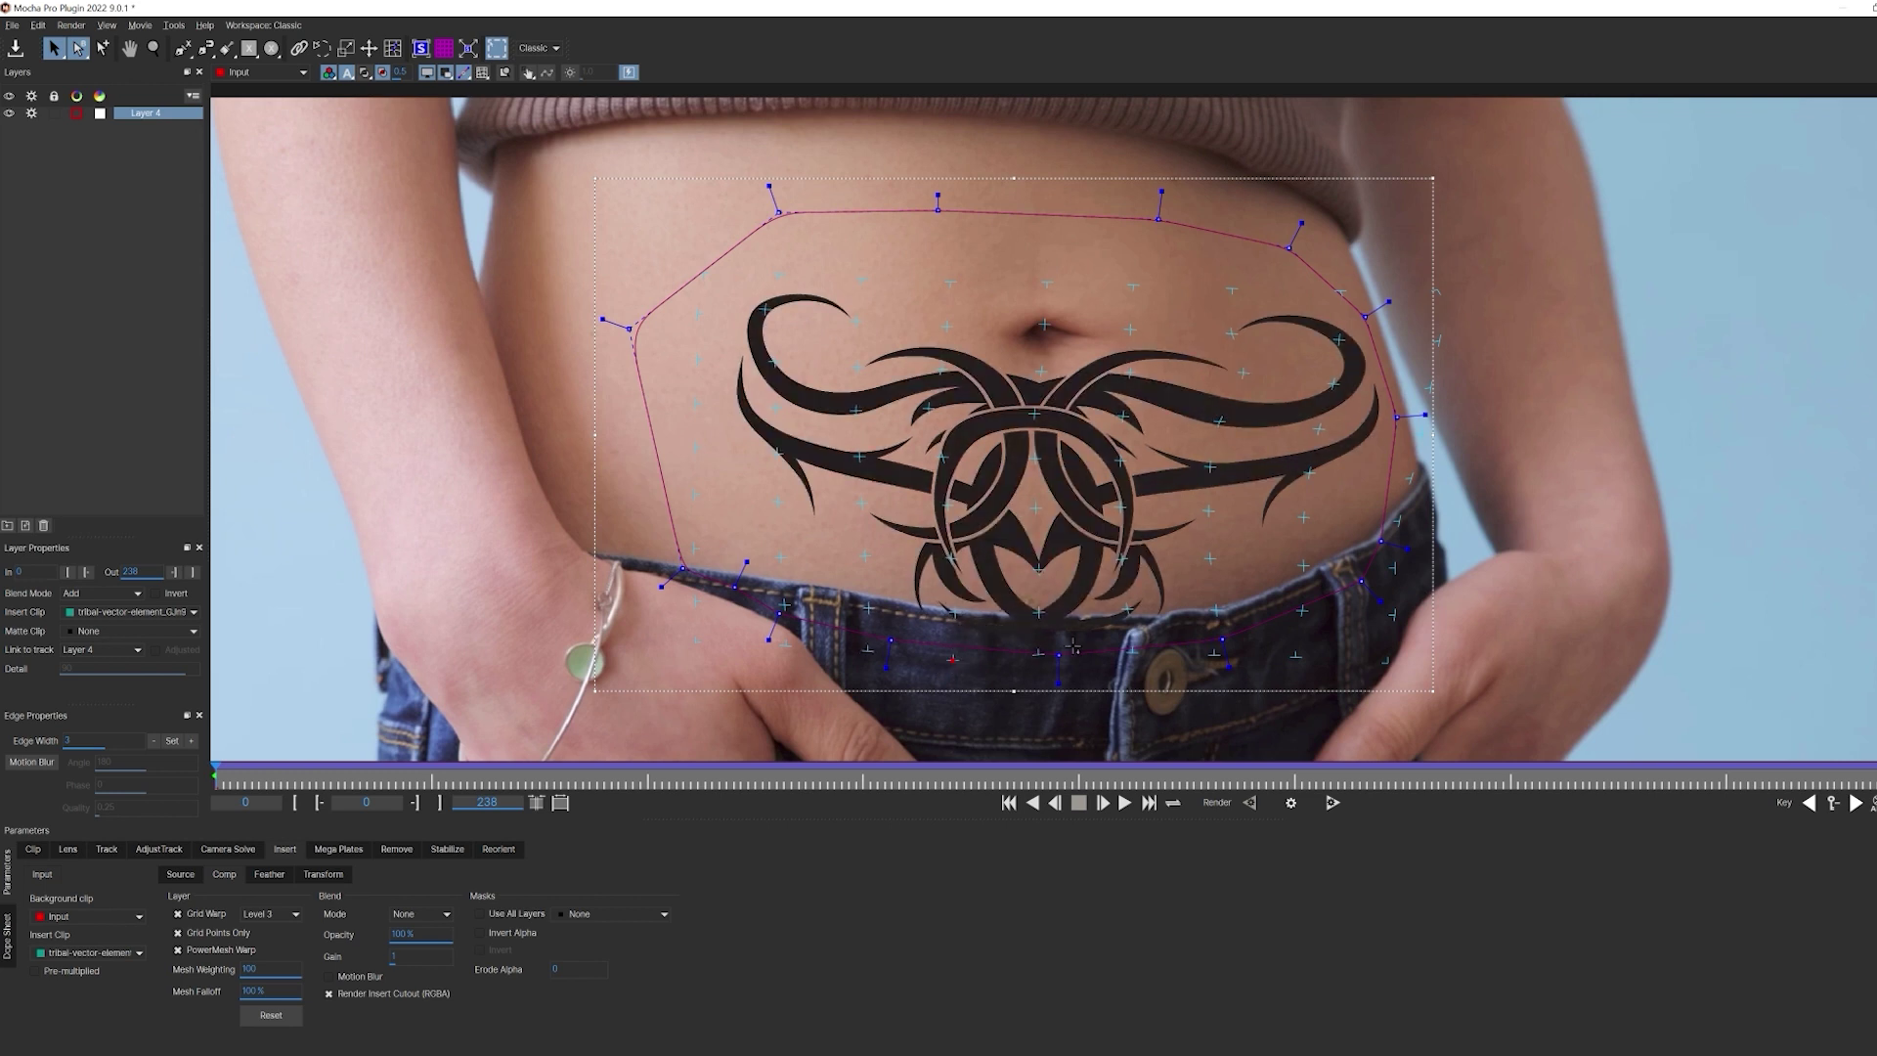
left_click_drag(1131, 649, 1116, 652)
left_click_drag(1246, 376, 1254, 372)
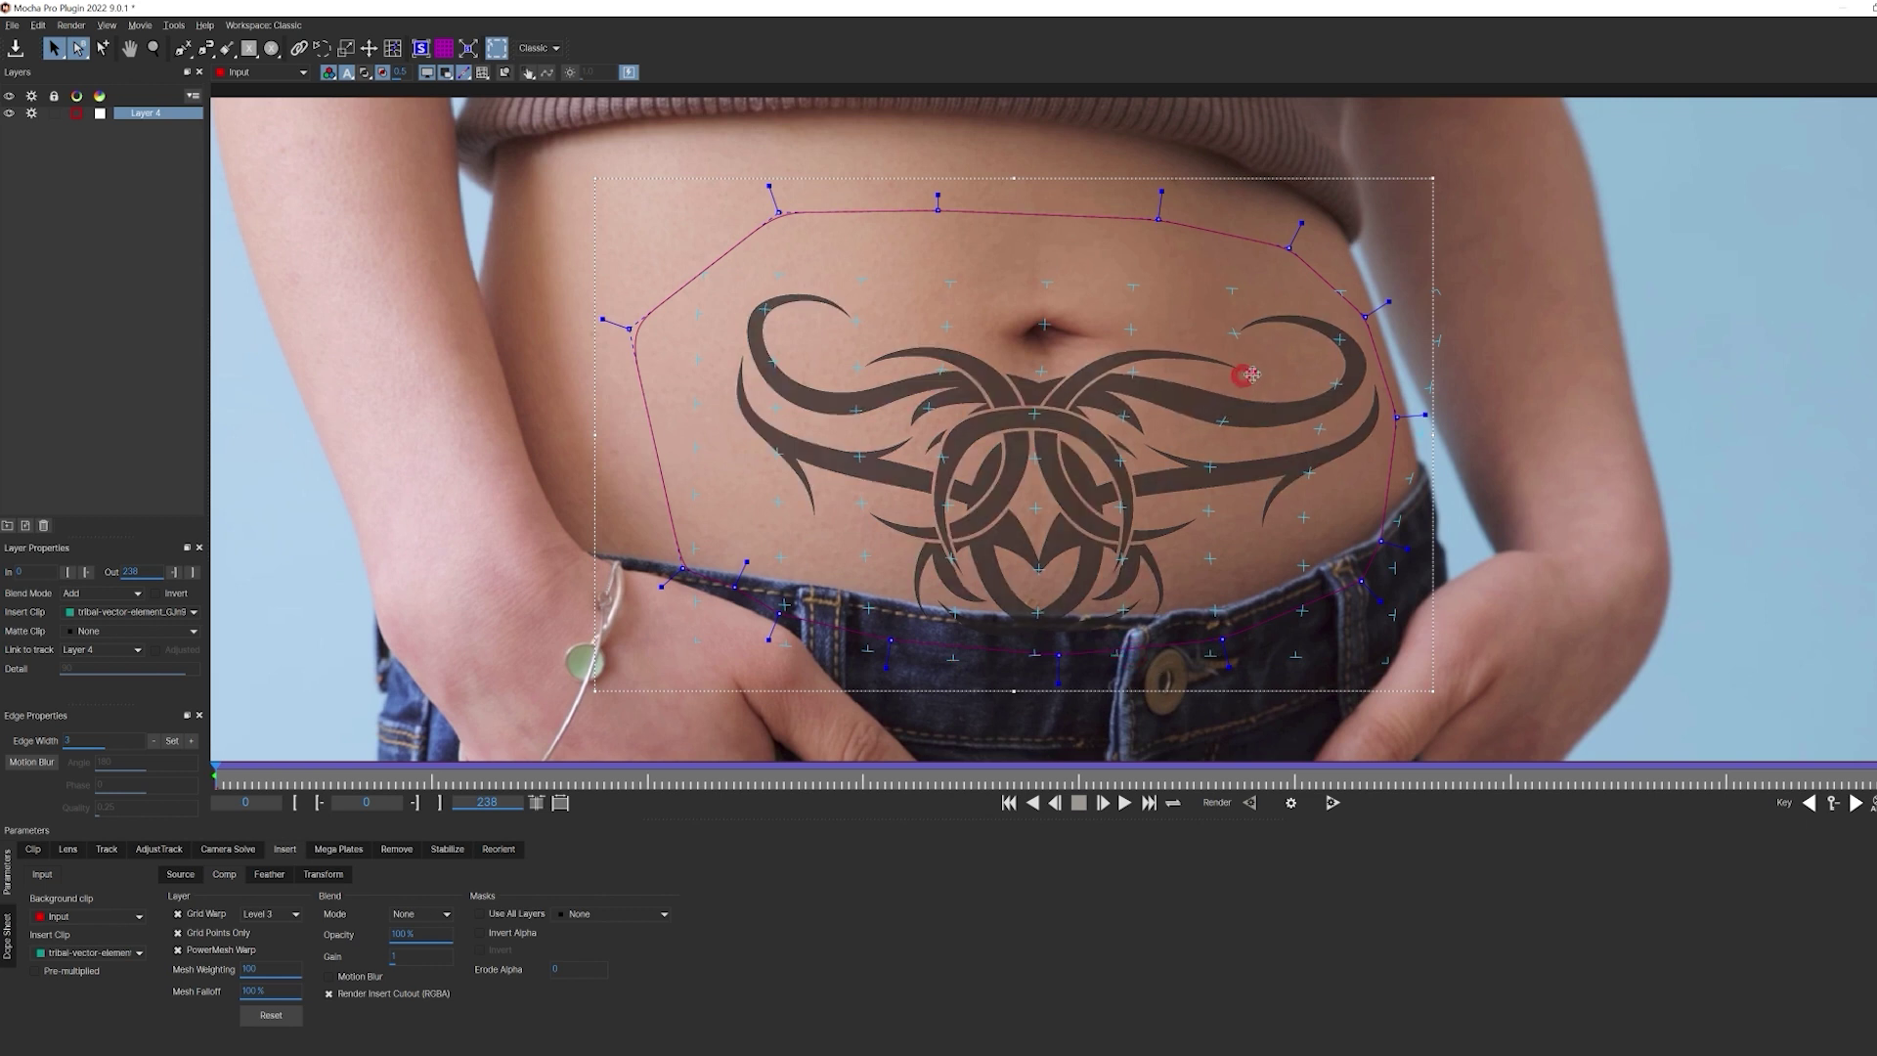
- Inspect the warped tattoo at frames 61, 91, 110, 126 and 68, then return to start
left_click(652, 775)
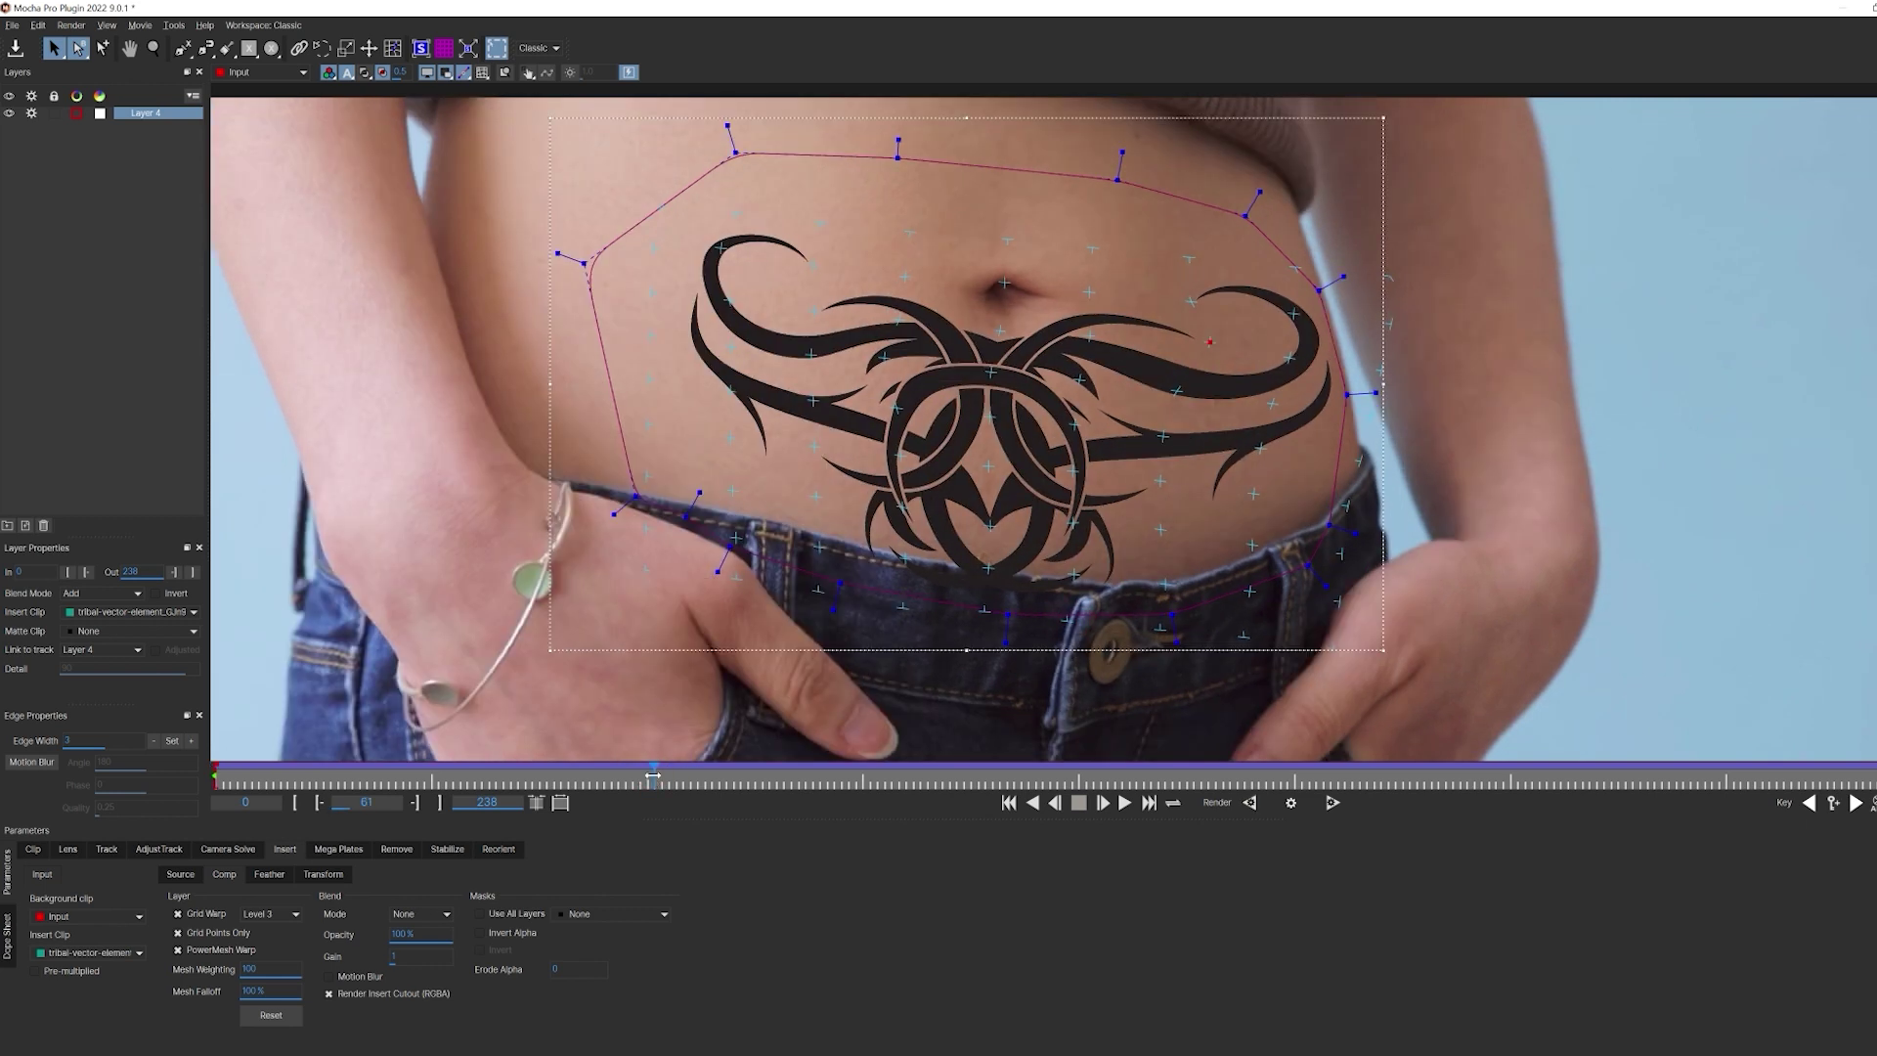
left_click(869, 774)
left_click(1006, 774)
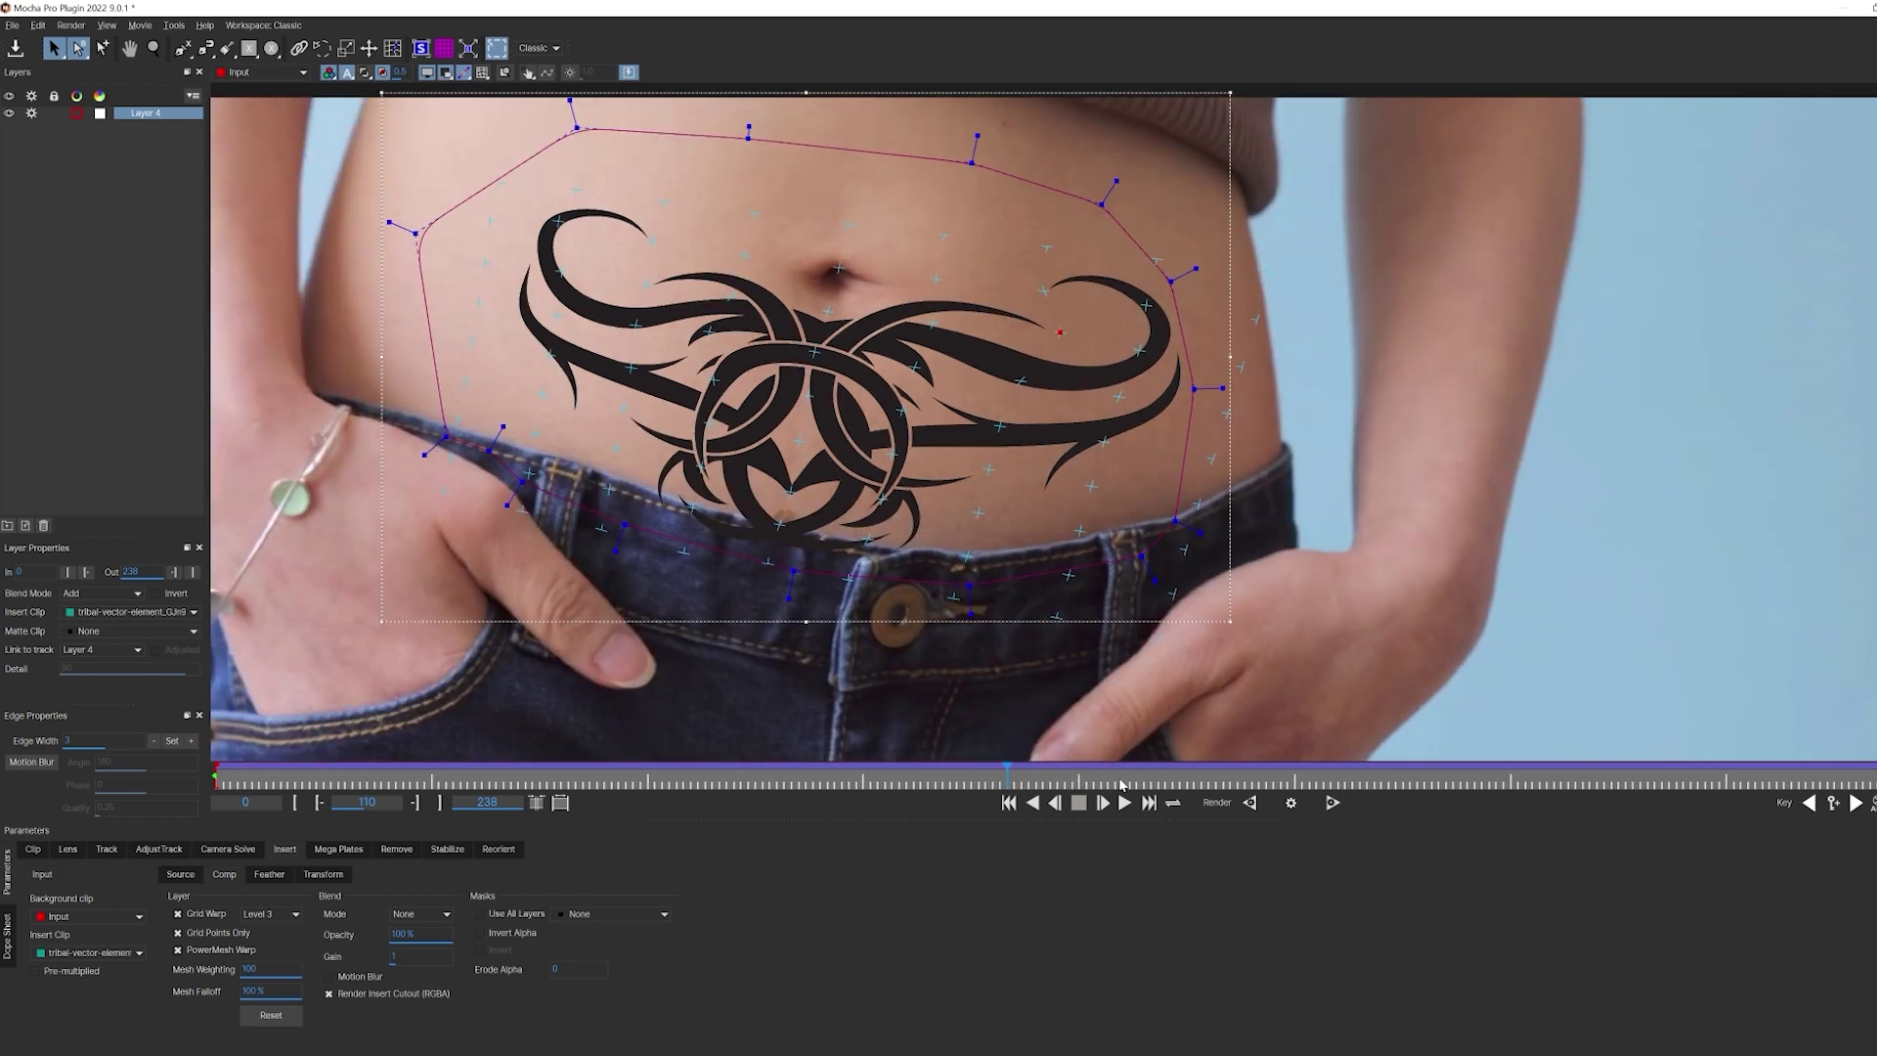
left_click(1121, 777)
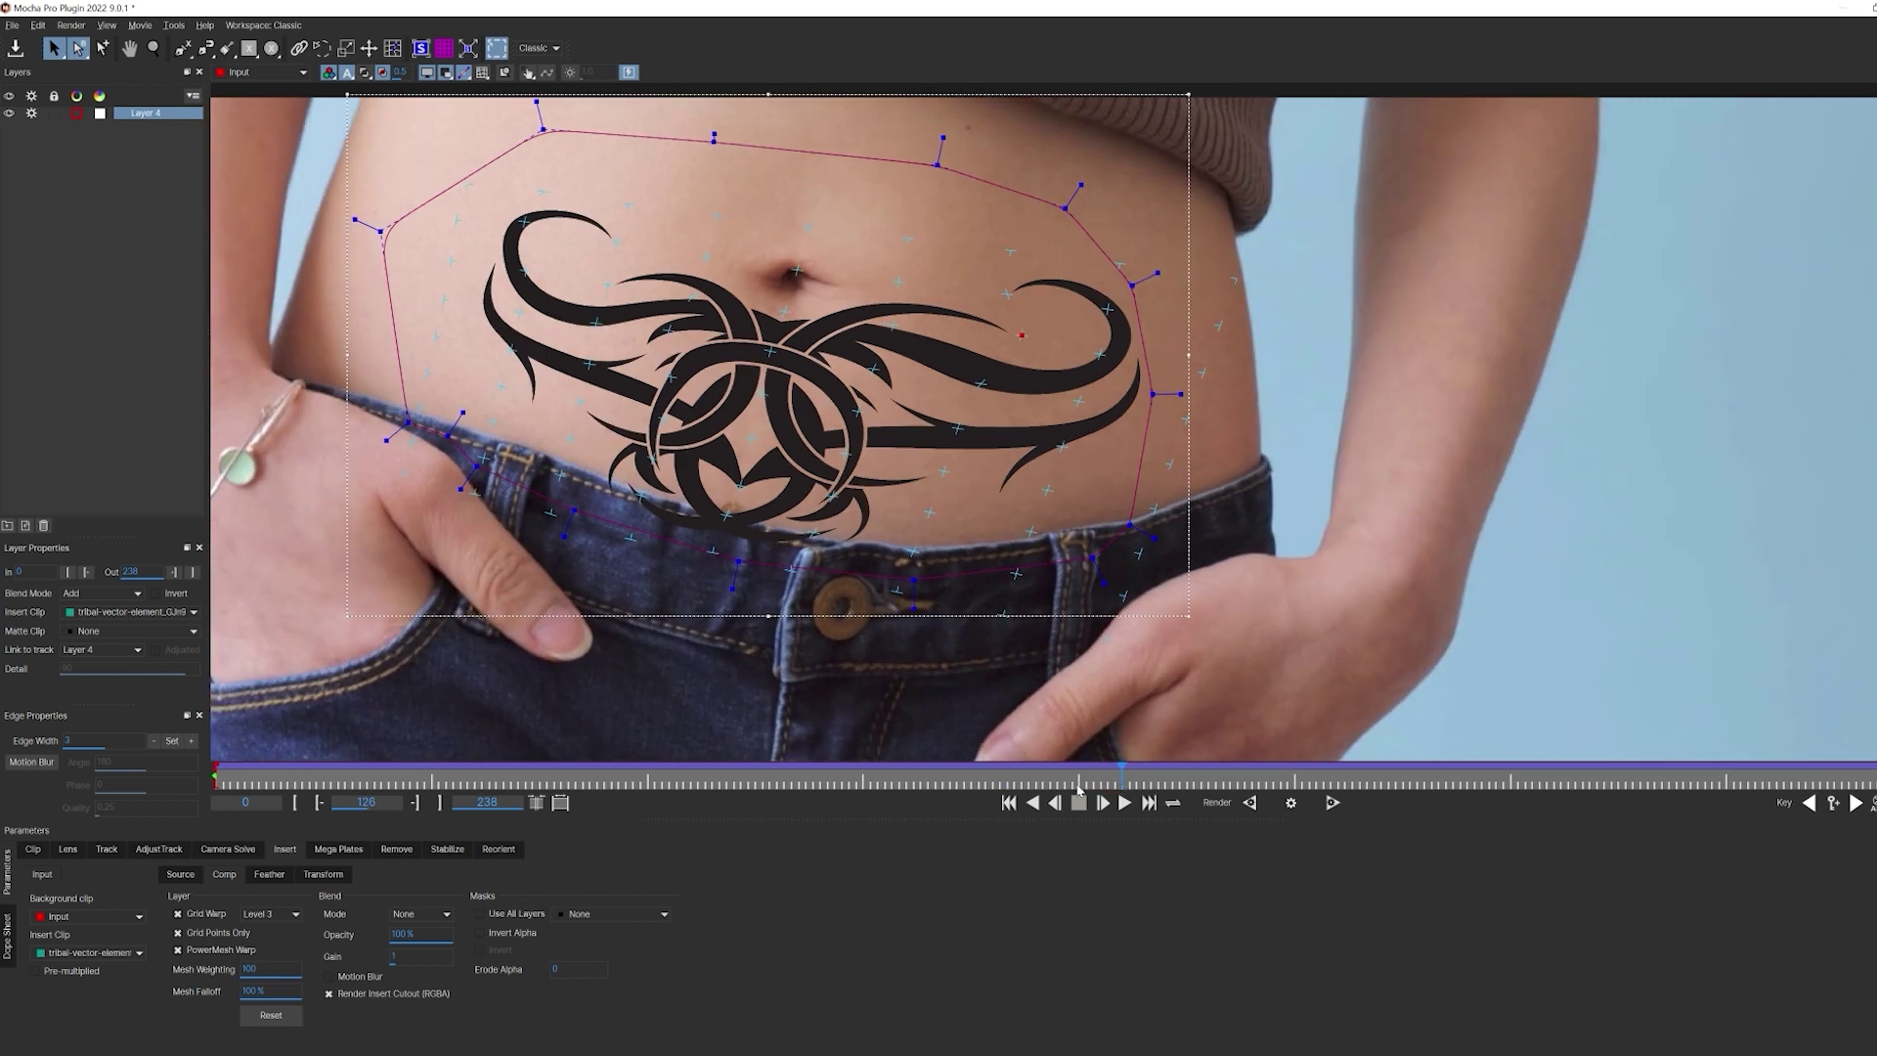
left_click(709, 777)
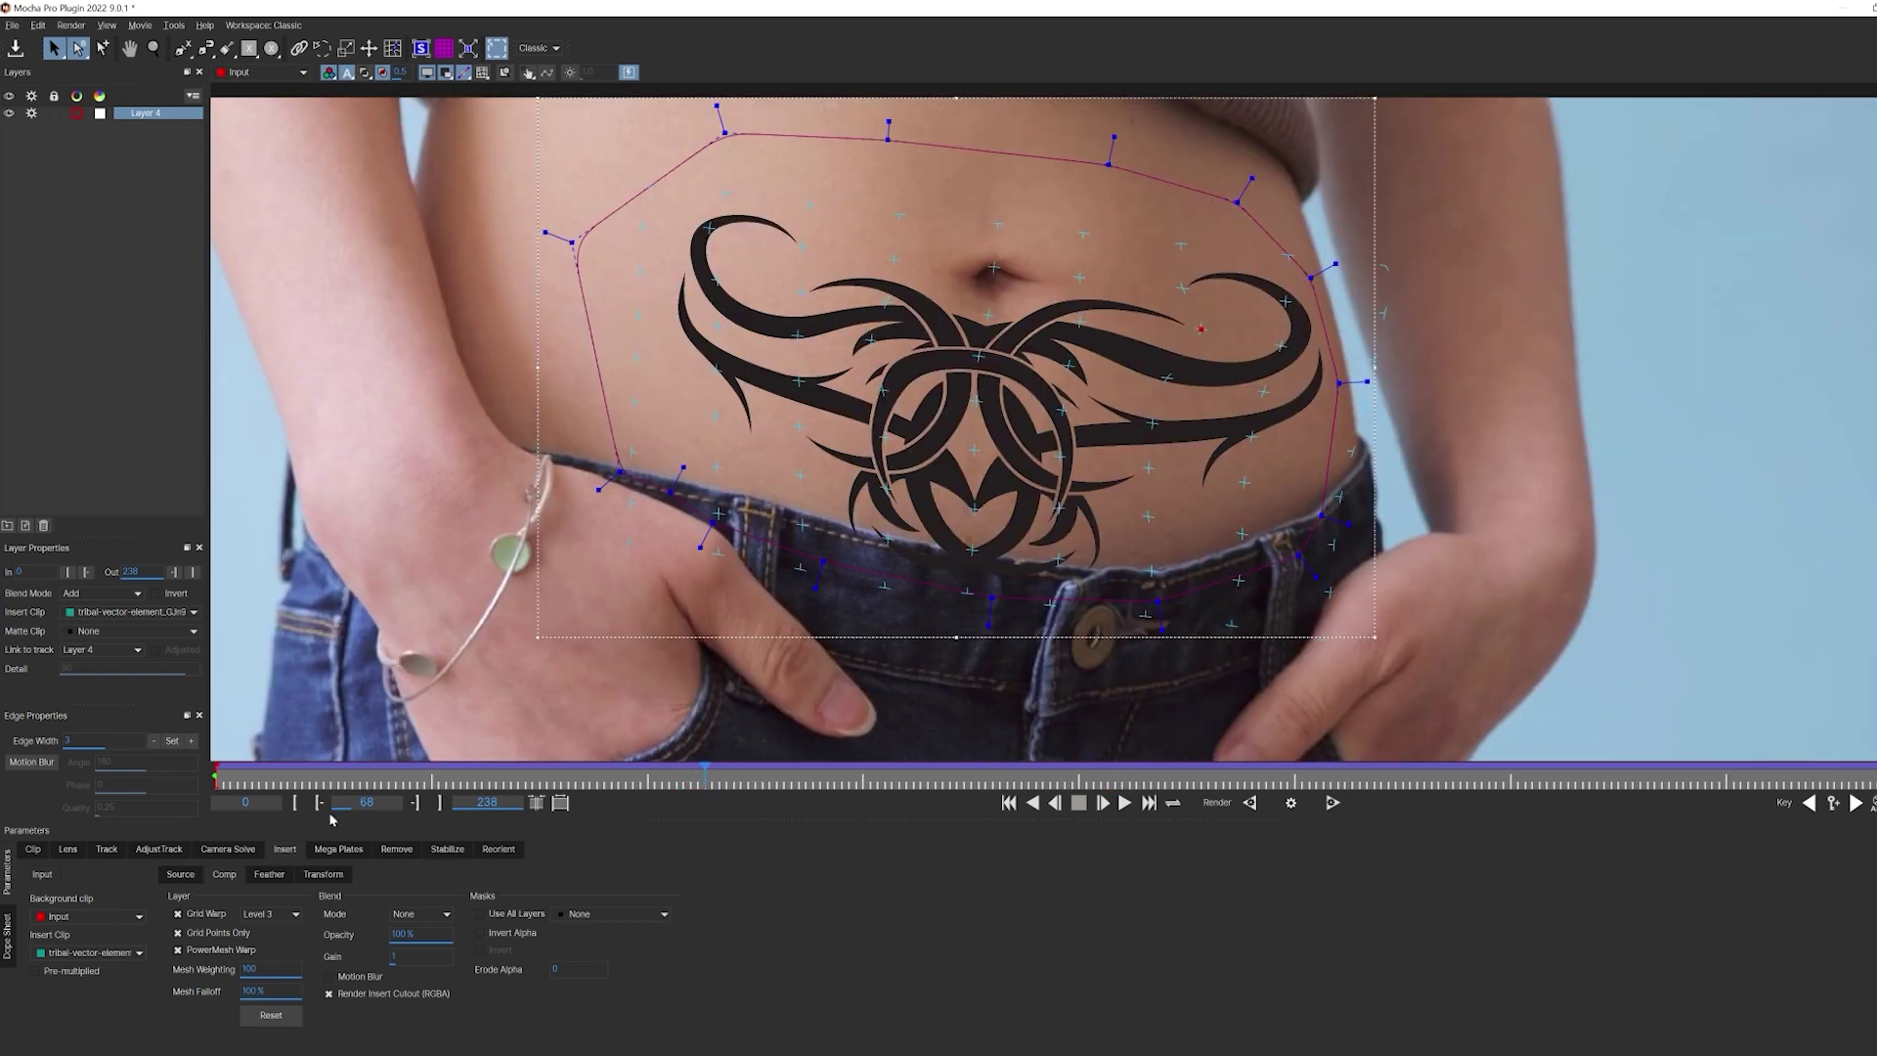
left_click(222, 780)
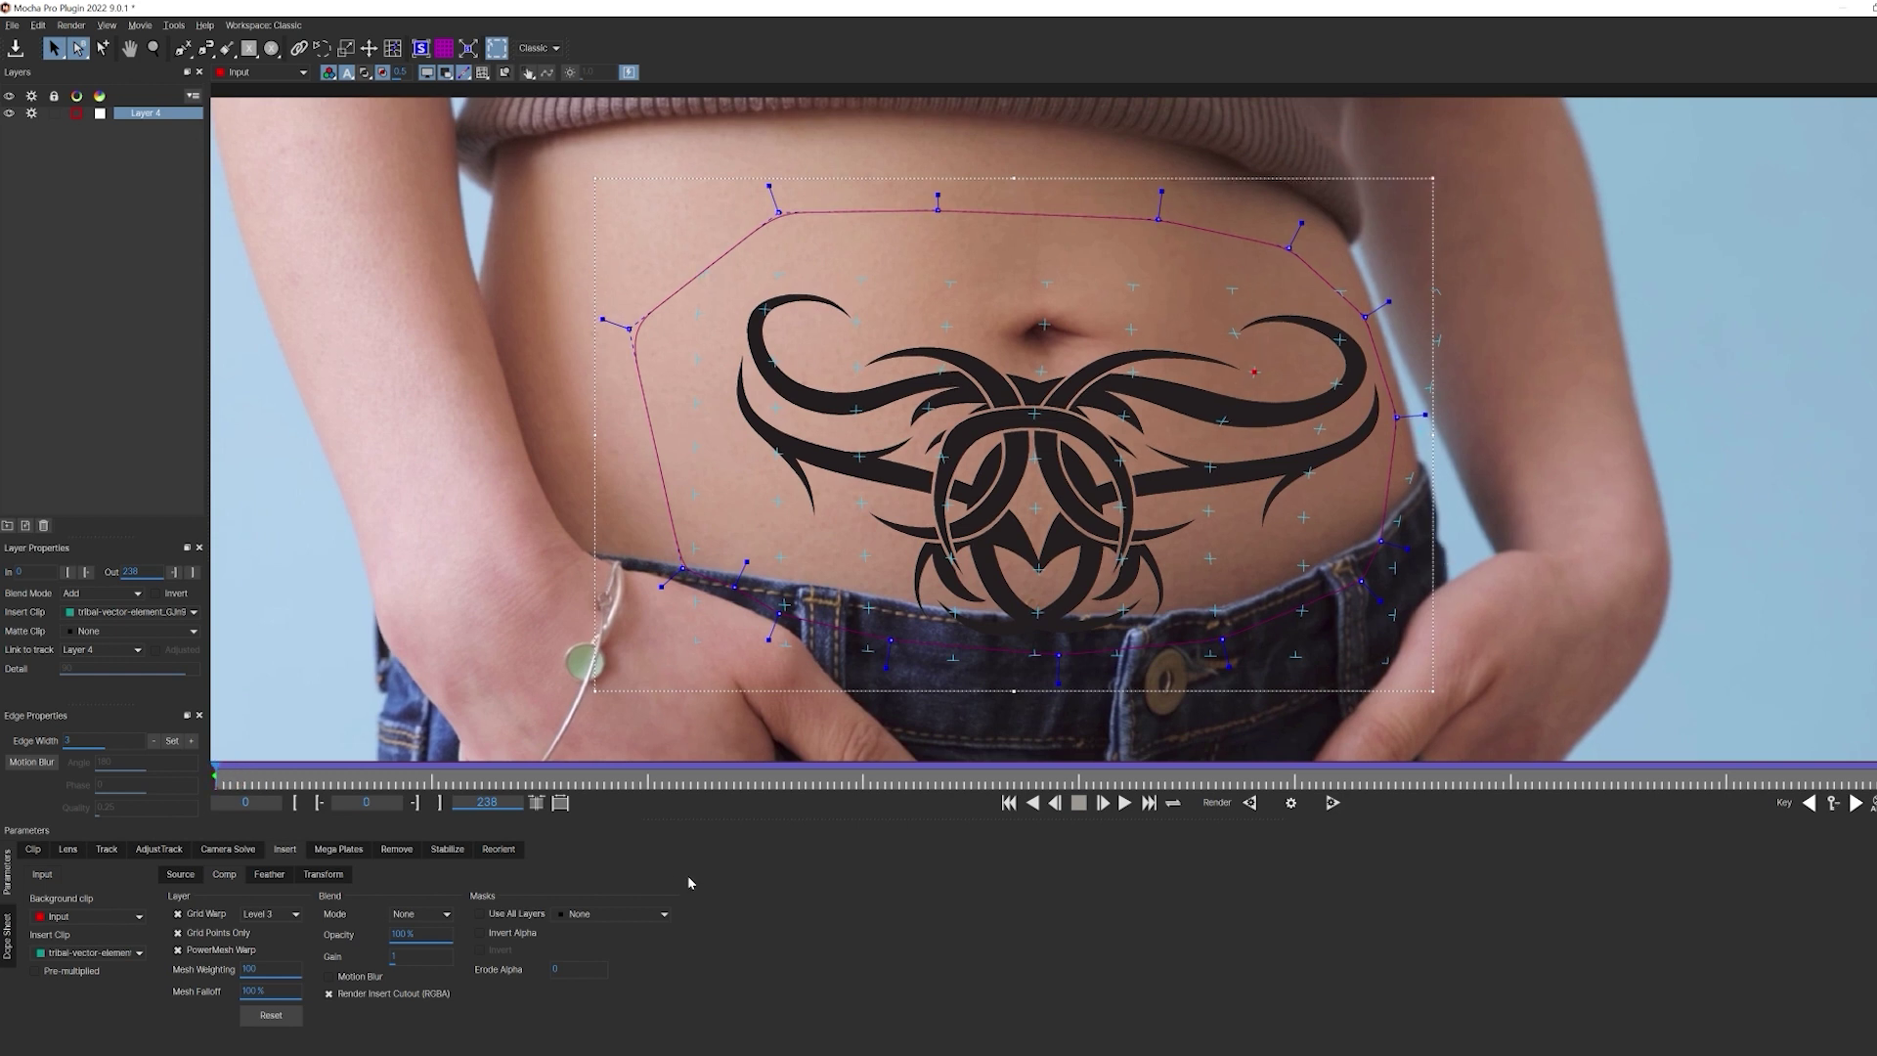
- Refine grid points along the tattoo's upper curve, right side and near the navel
left_click_drag(950, 284, 948, 277)
left_click_drag(1335, 384, 1329, 382)
left_click_drag(1131, 330, 1142, 310)
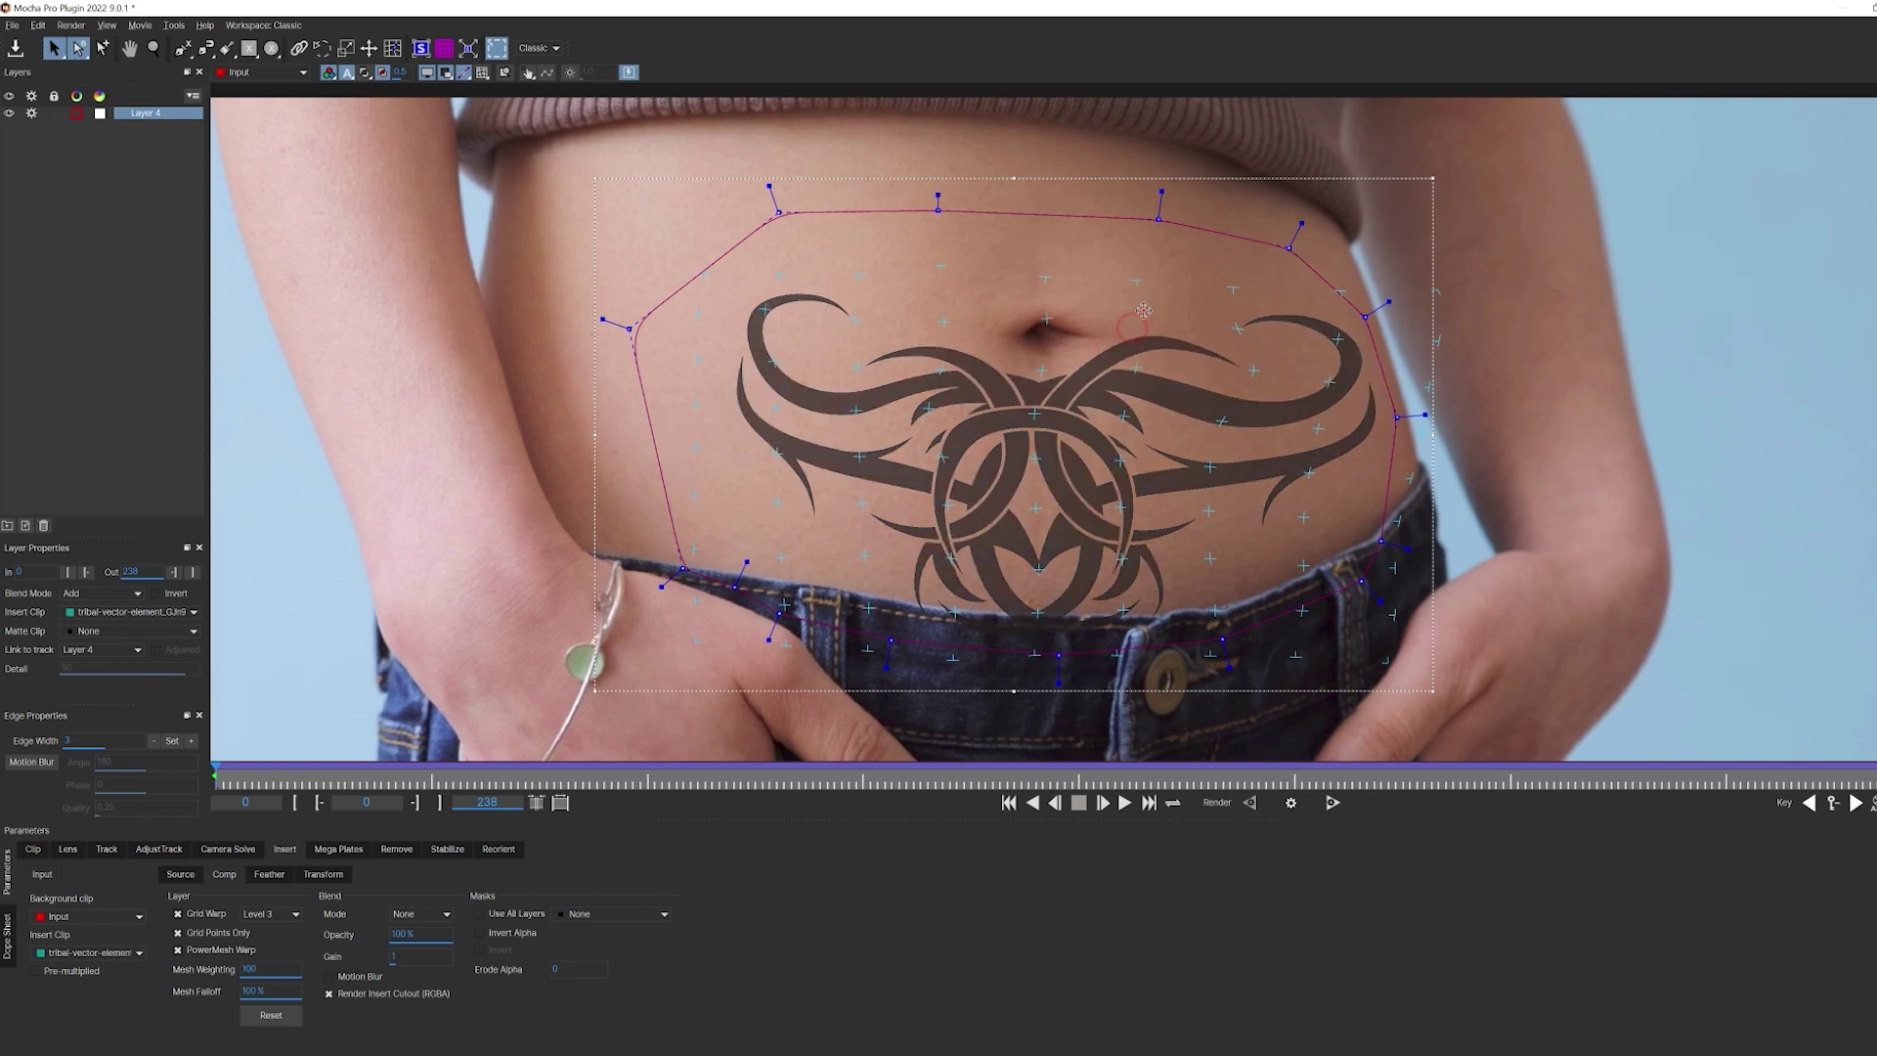
left_click_drag(944, 321, 937, 303)
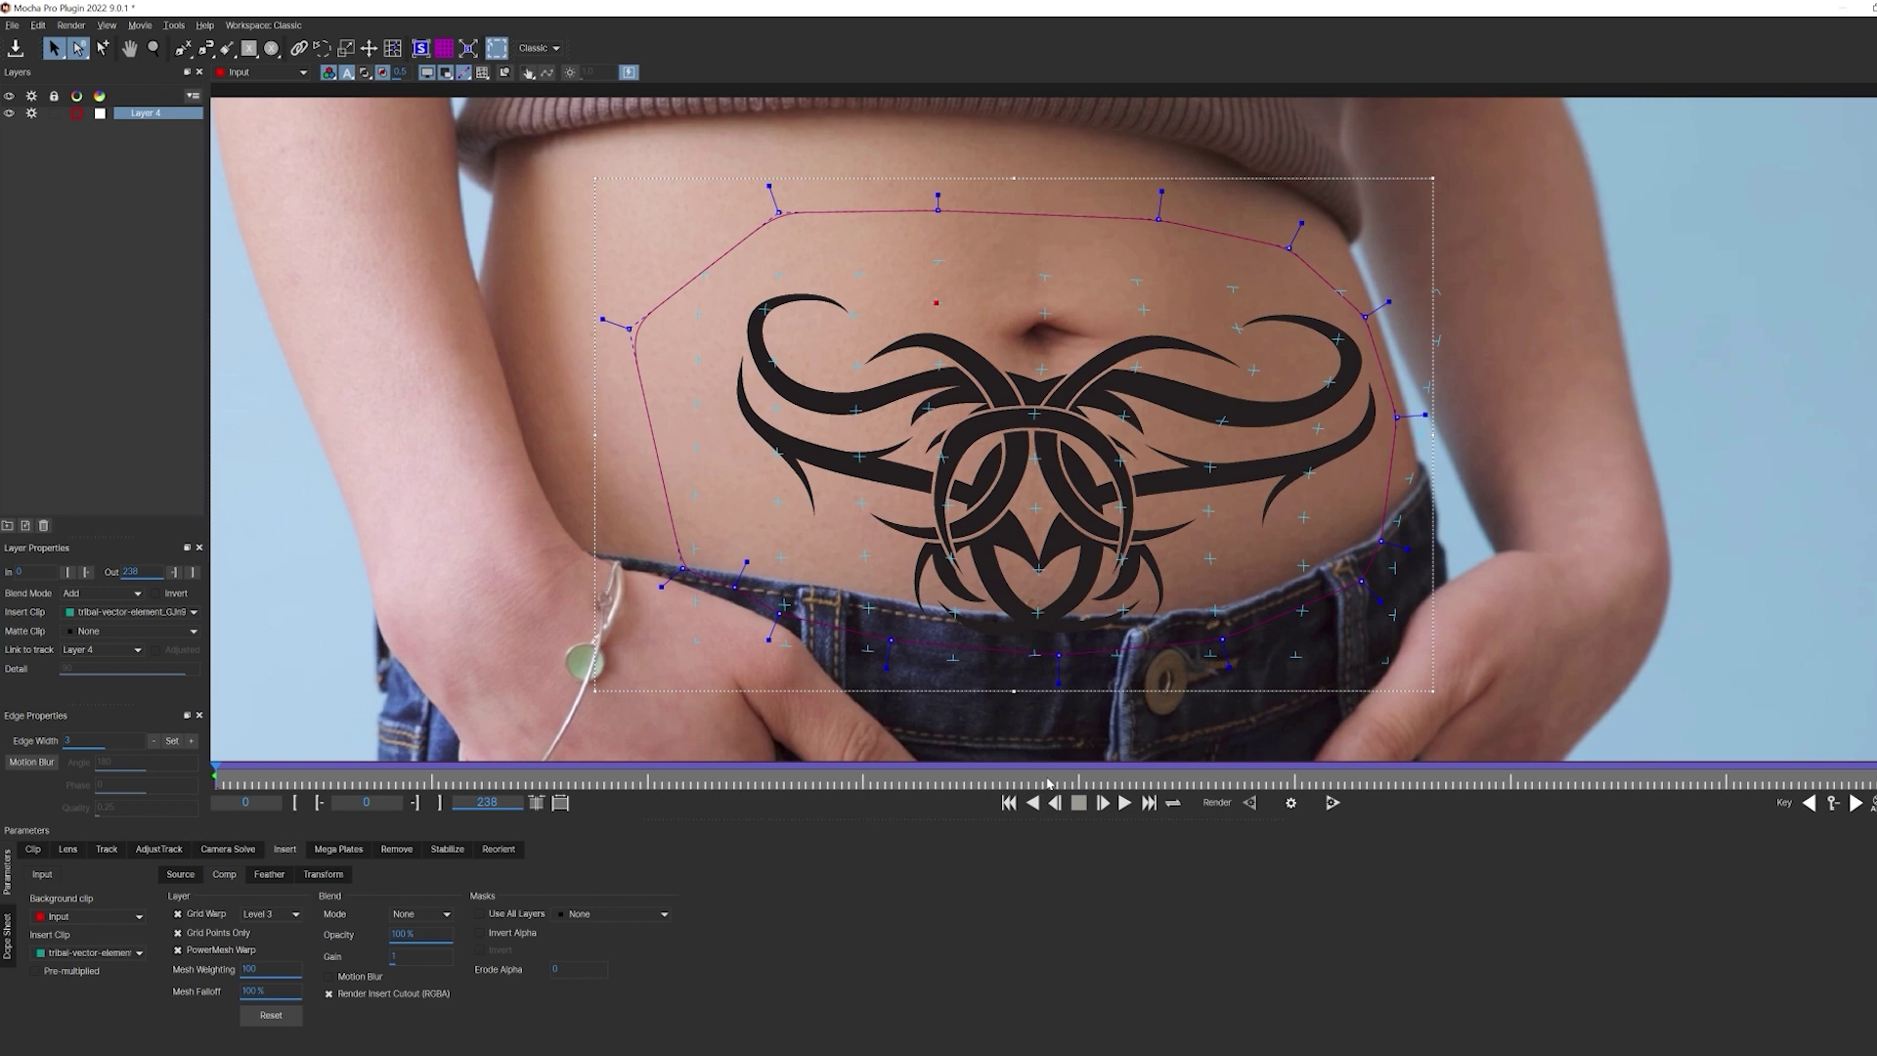
- Hide overlays, try Overlay, then set Blend to Luminosity with opacity just under 100%
left_click(428, 72)
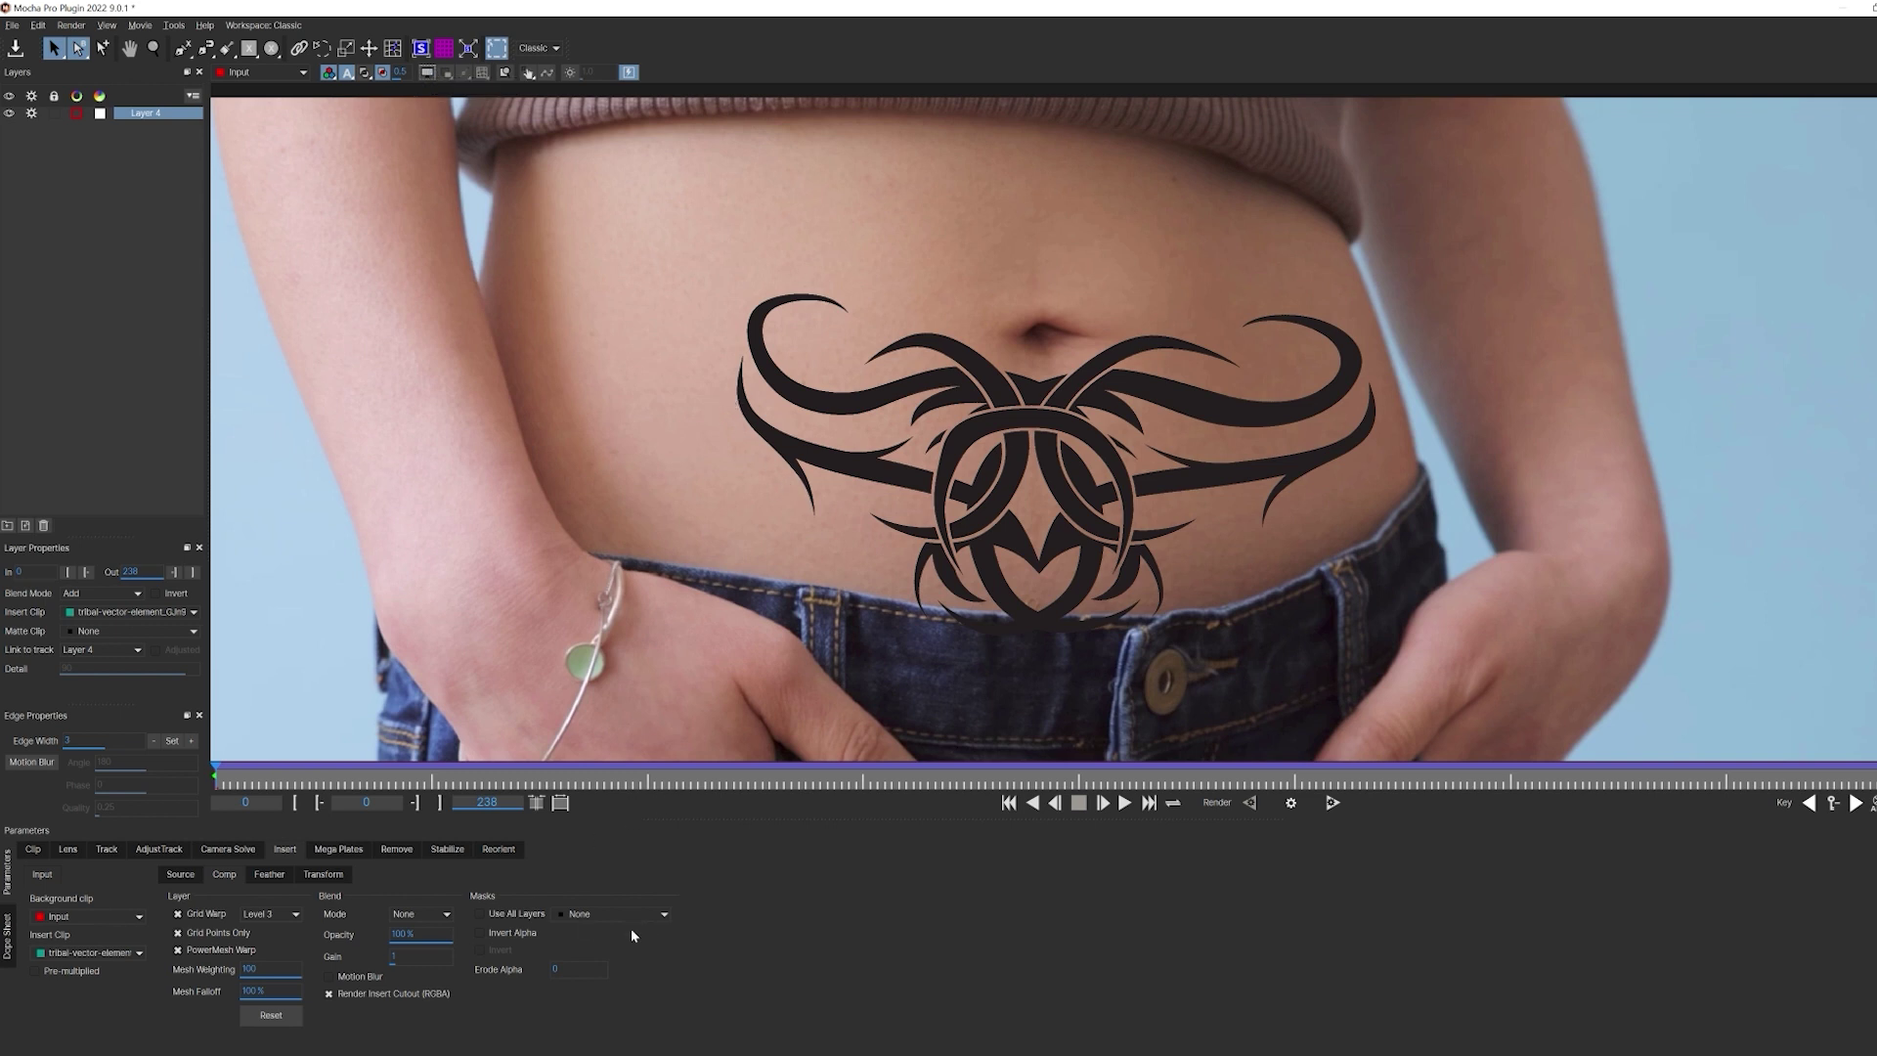
left_click(447, 916)
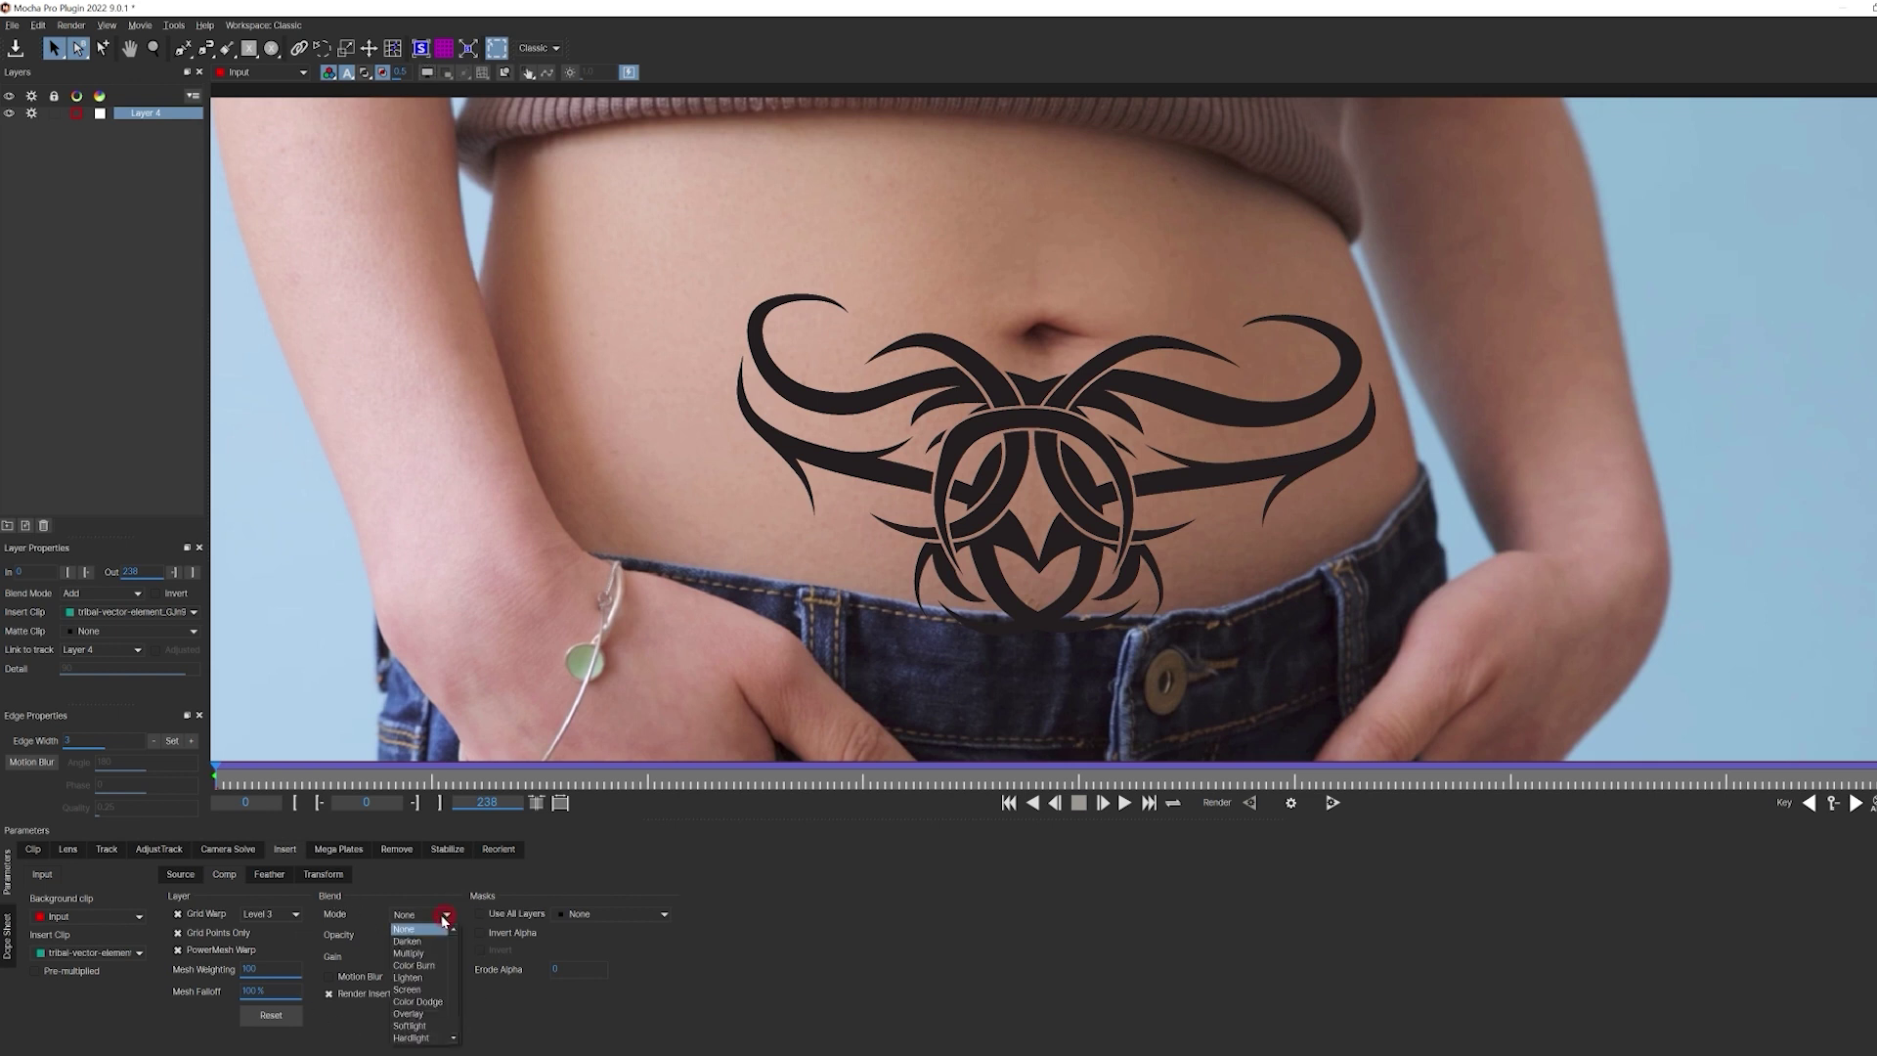
left_click(423, 1015)
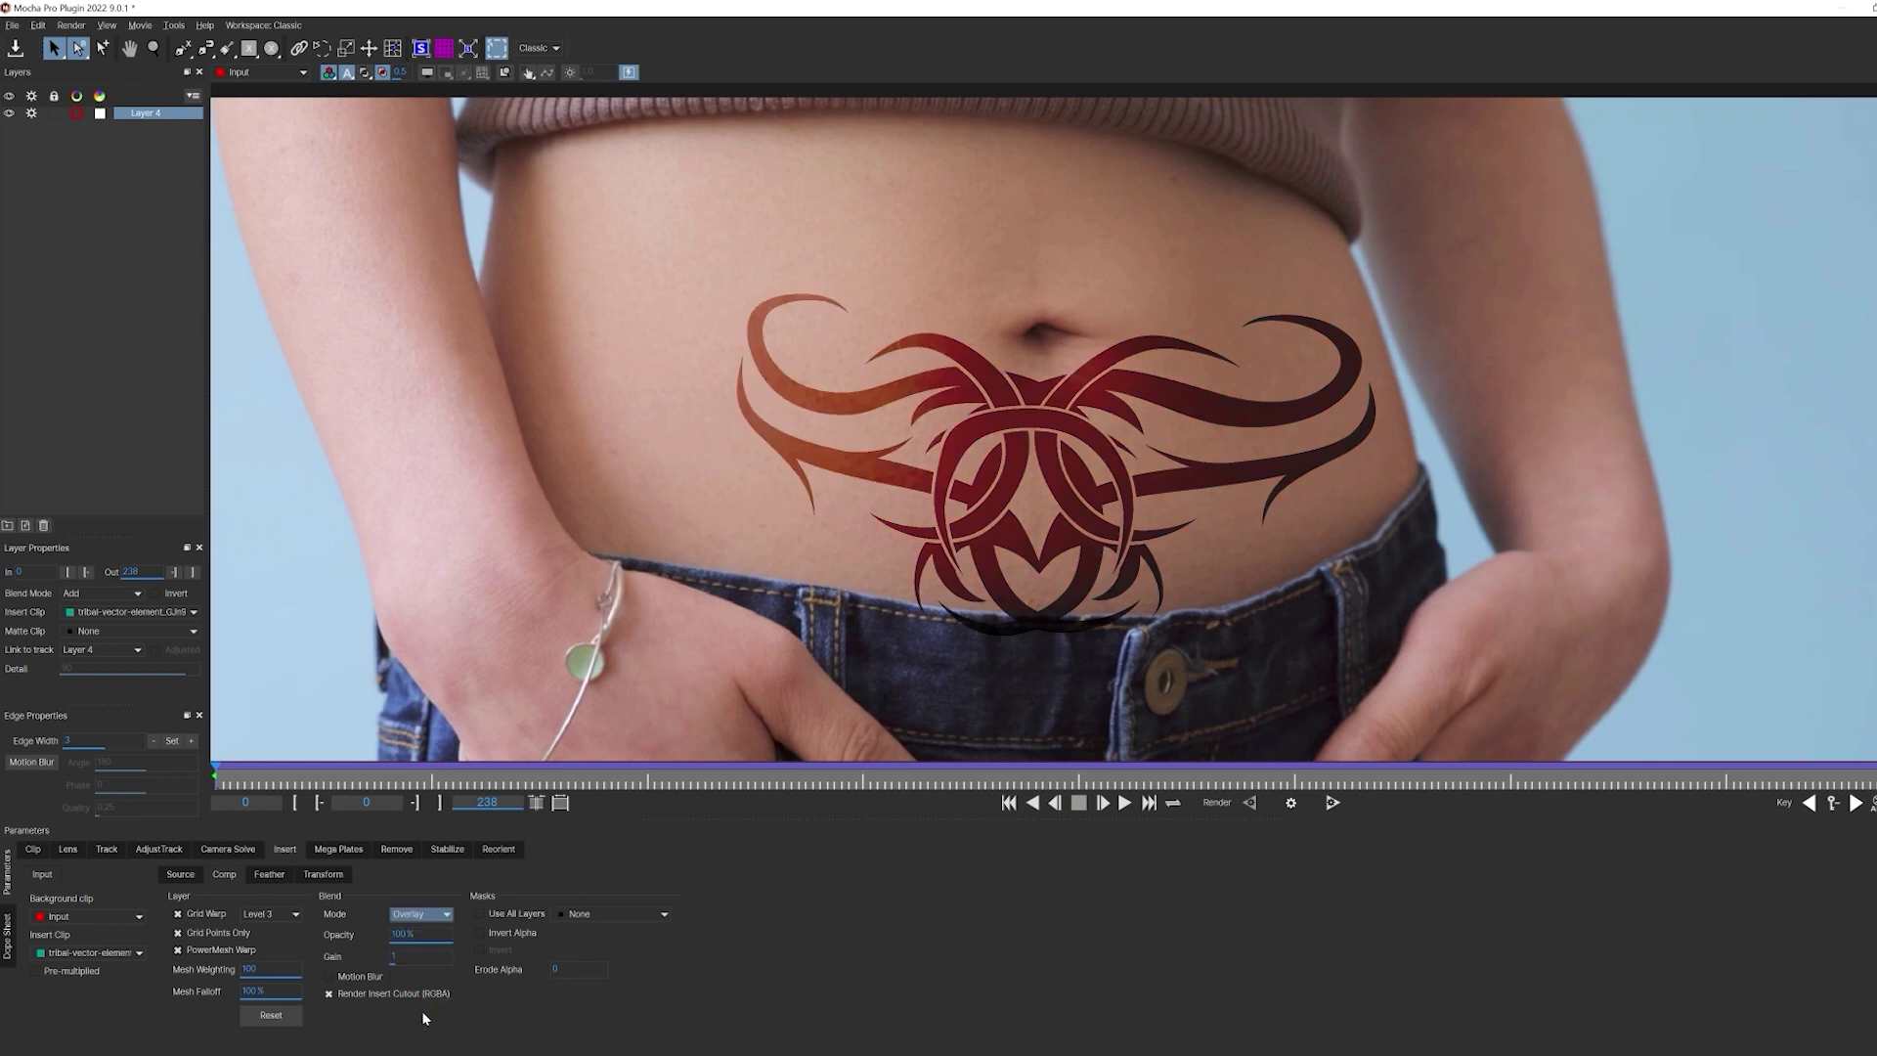
left_click(446, 914)
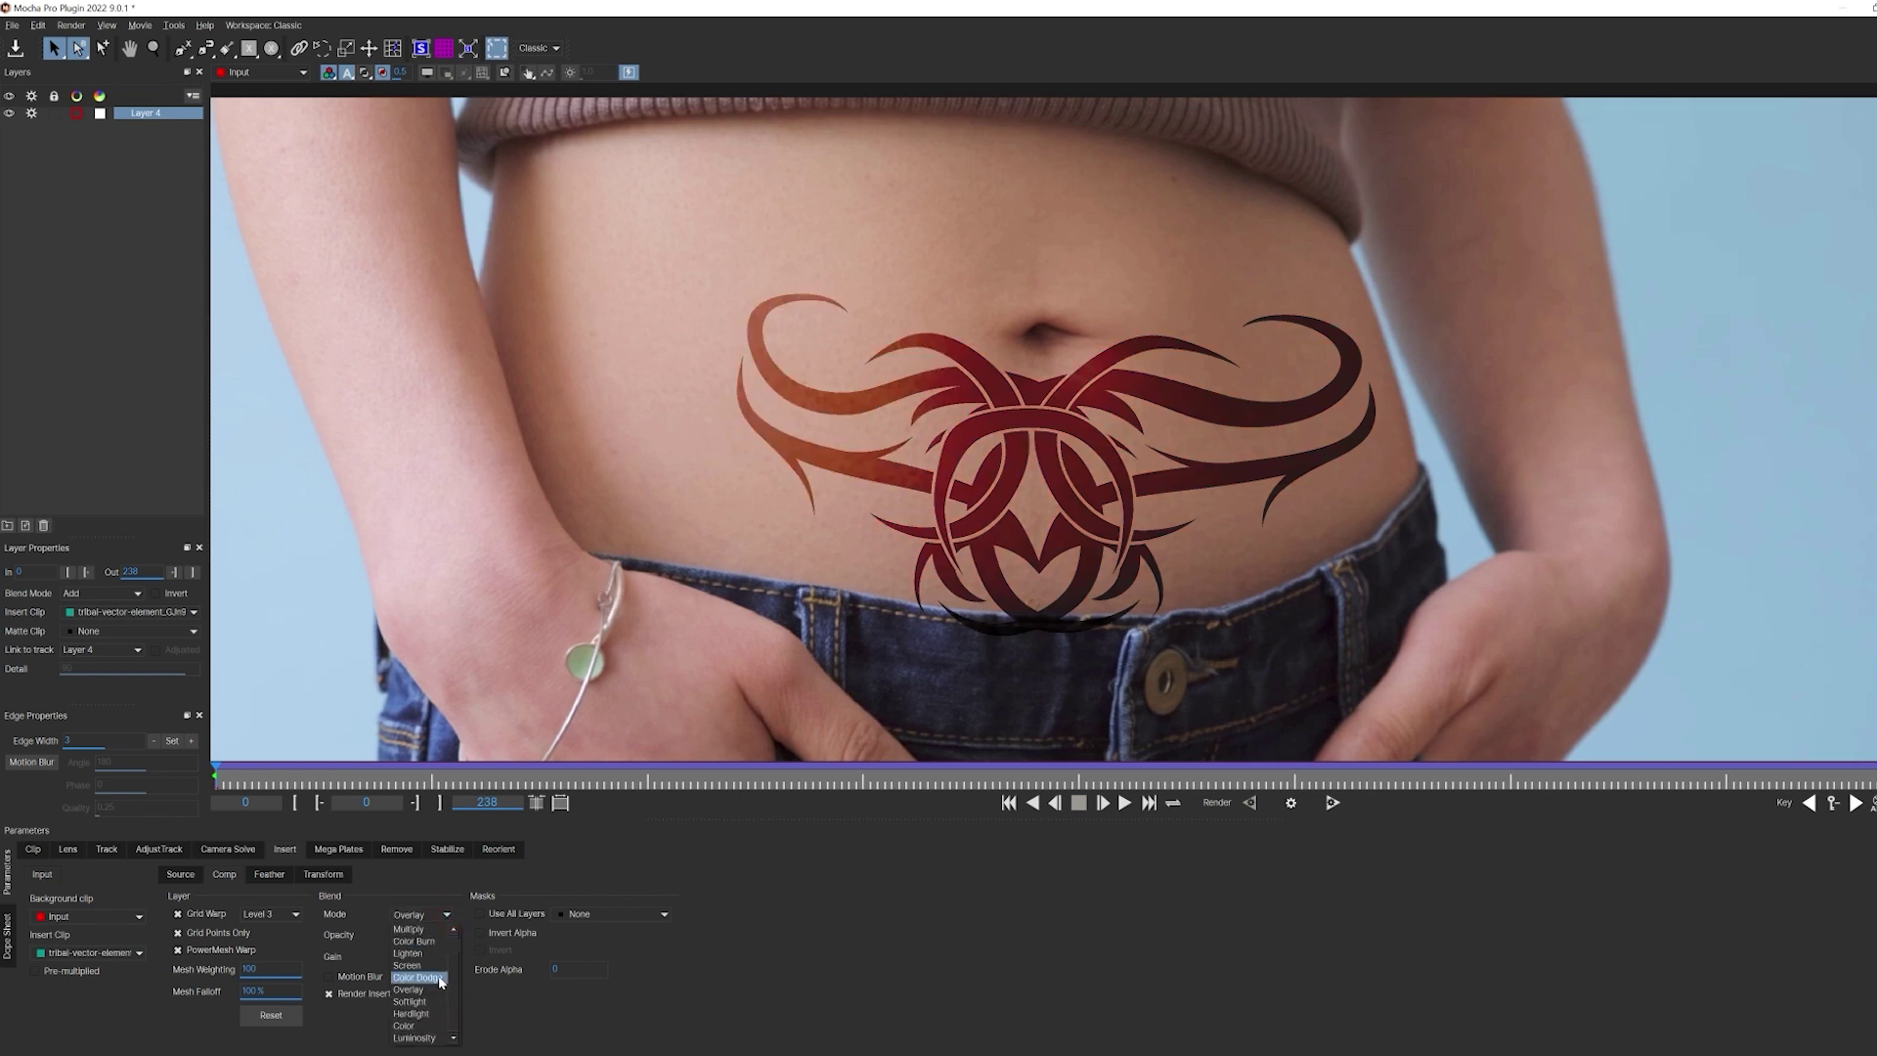
left_click(415, 1040)
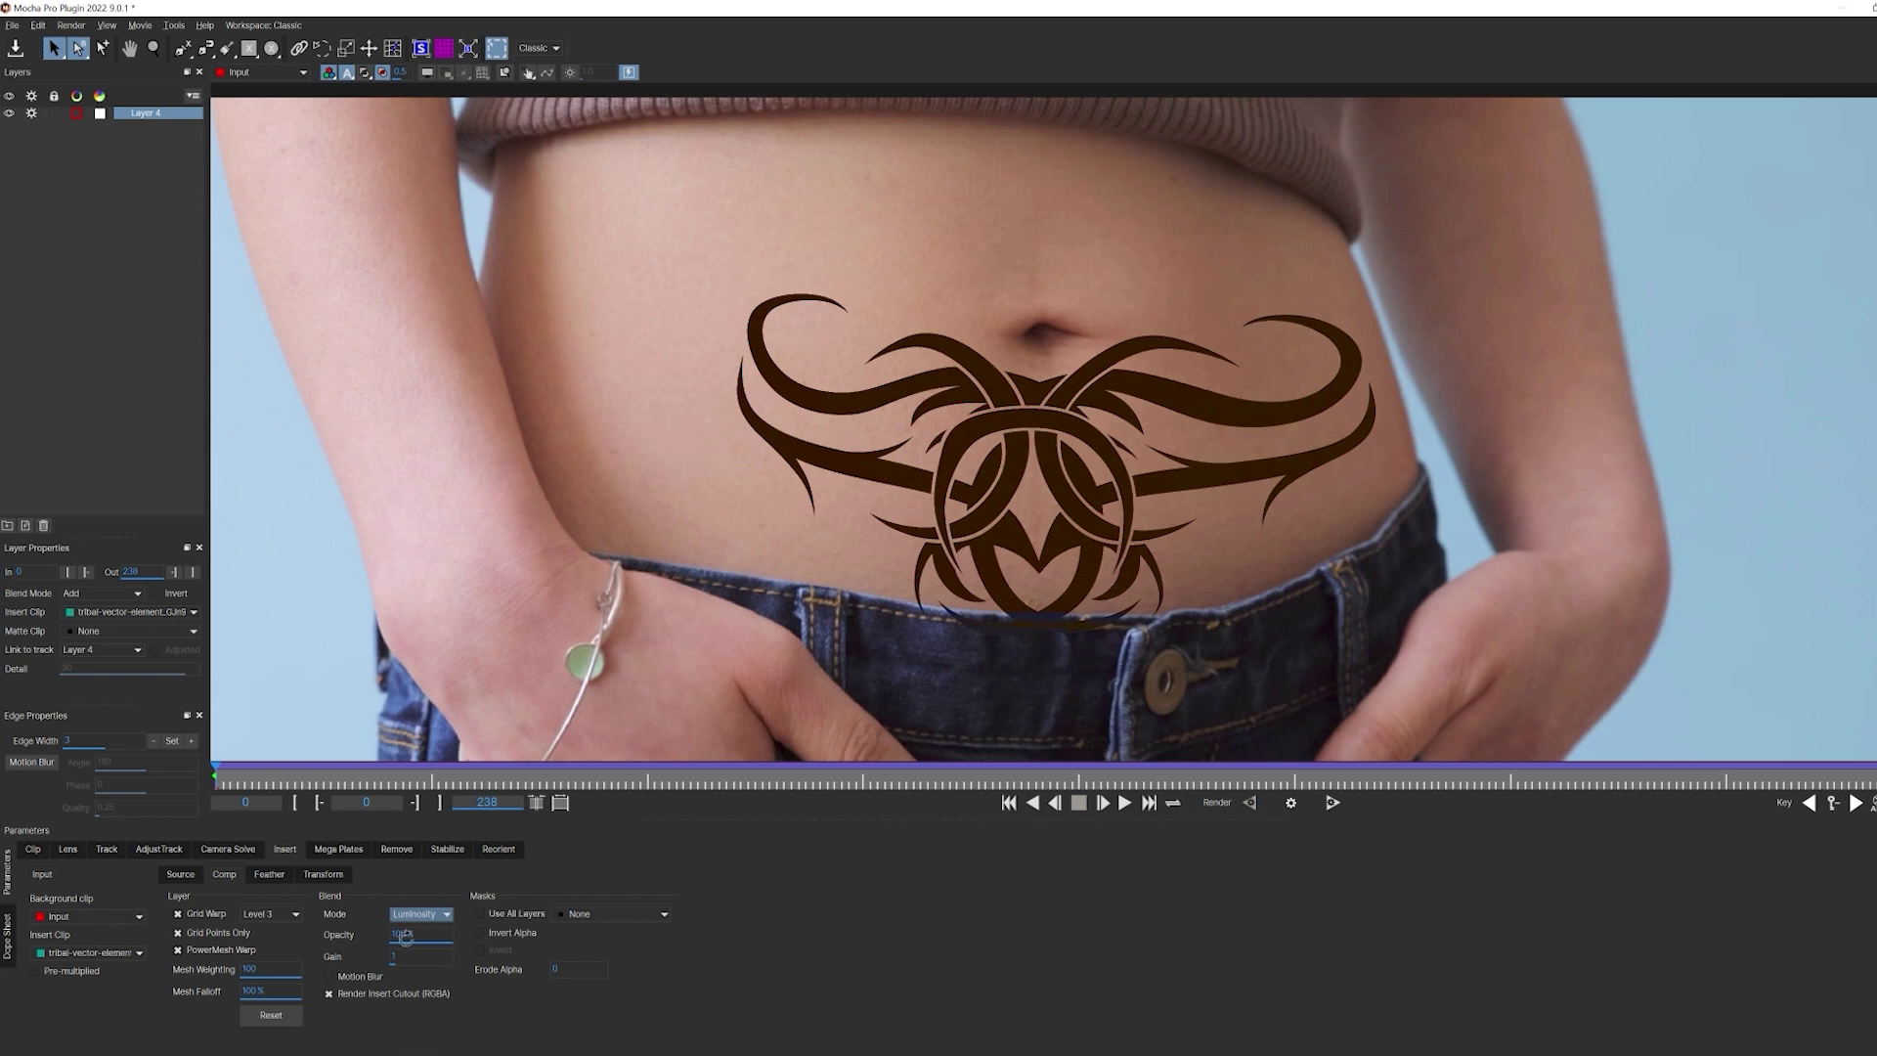
mouse_move(413, 935)
left_mouse_down()
mouse_move(382, 935)
mouse_move(417, 936)
left_mouse_up()
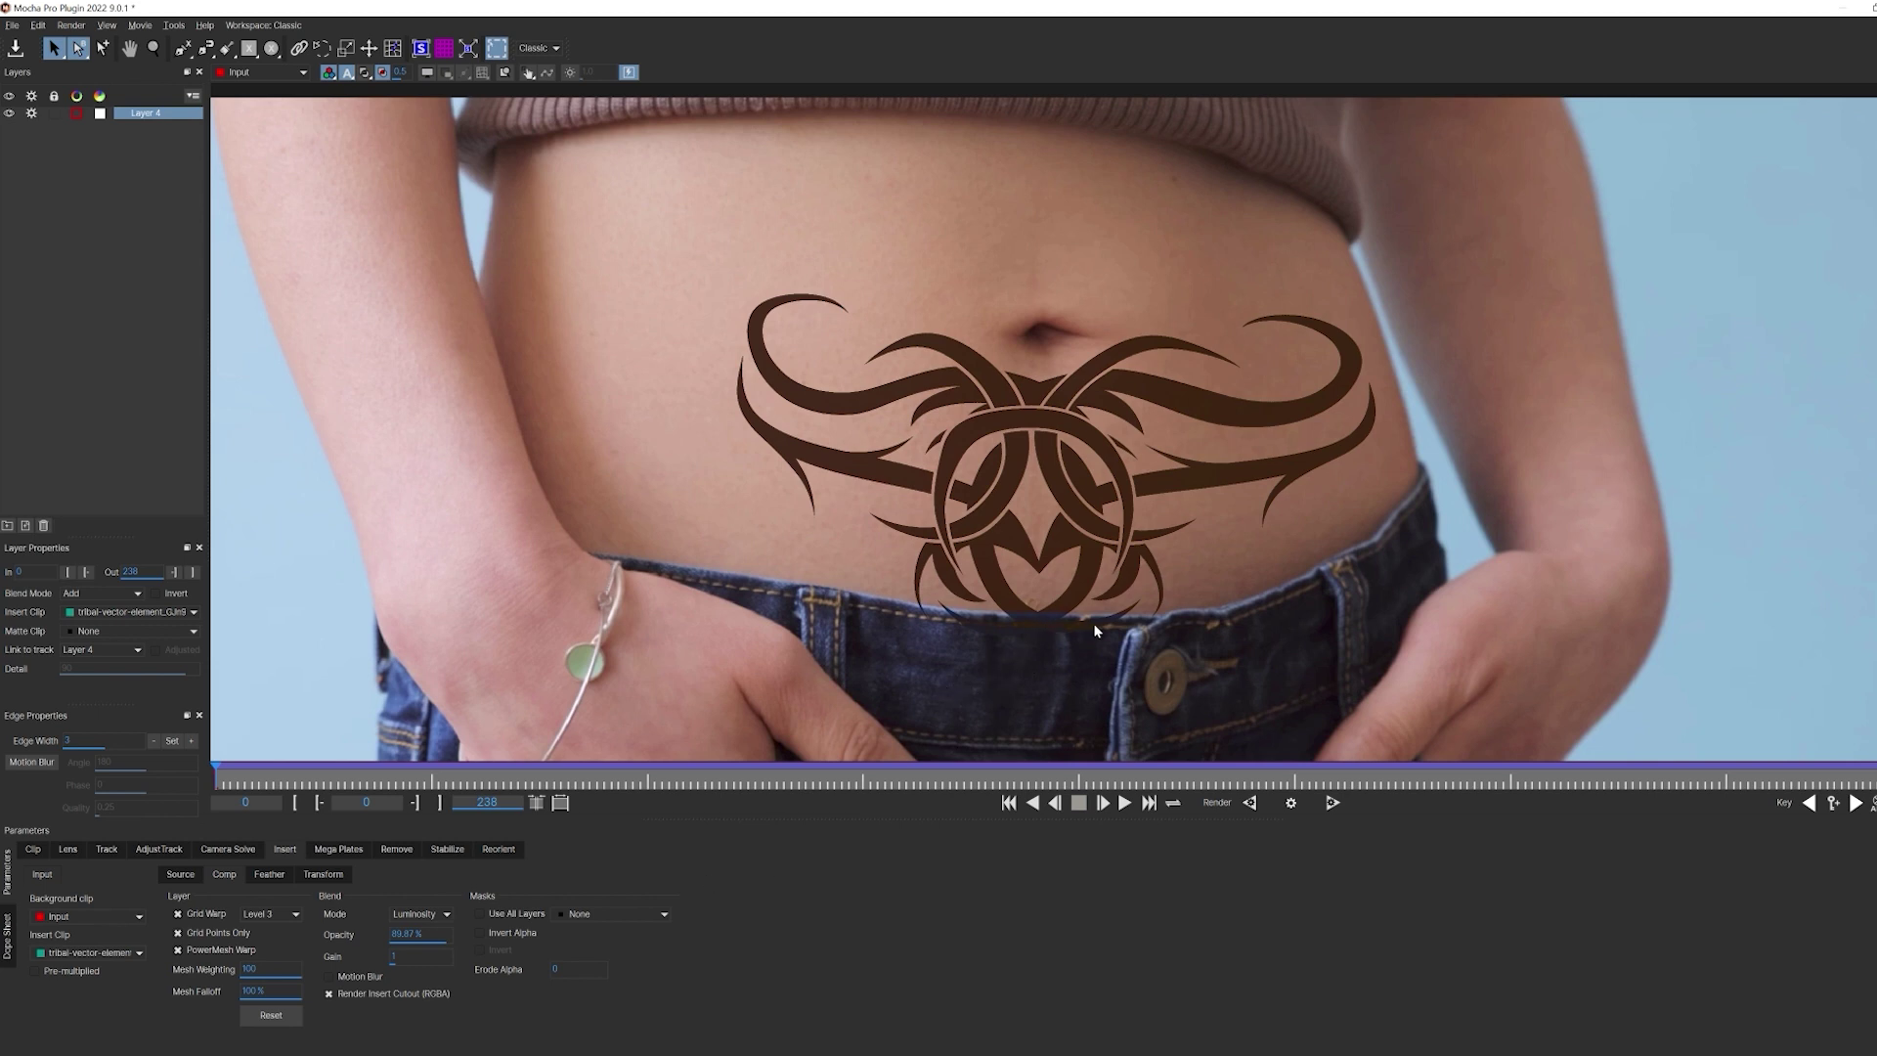
- Zoom in on the tattoo, show the outline and mesh overlays, and enable Use All Layers
key("z")
left_click_drag(1070, 611, 1009, 540)
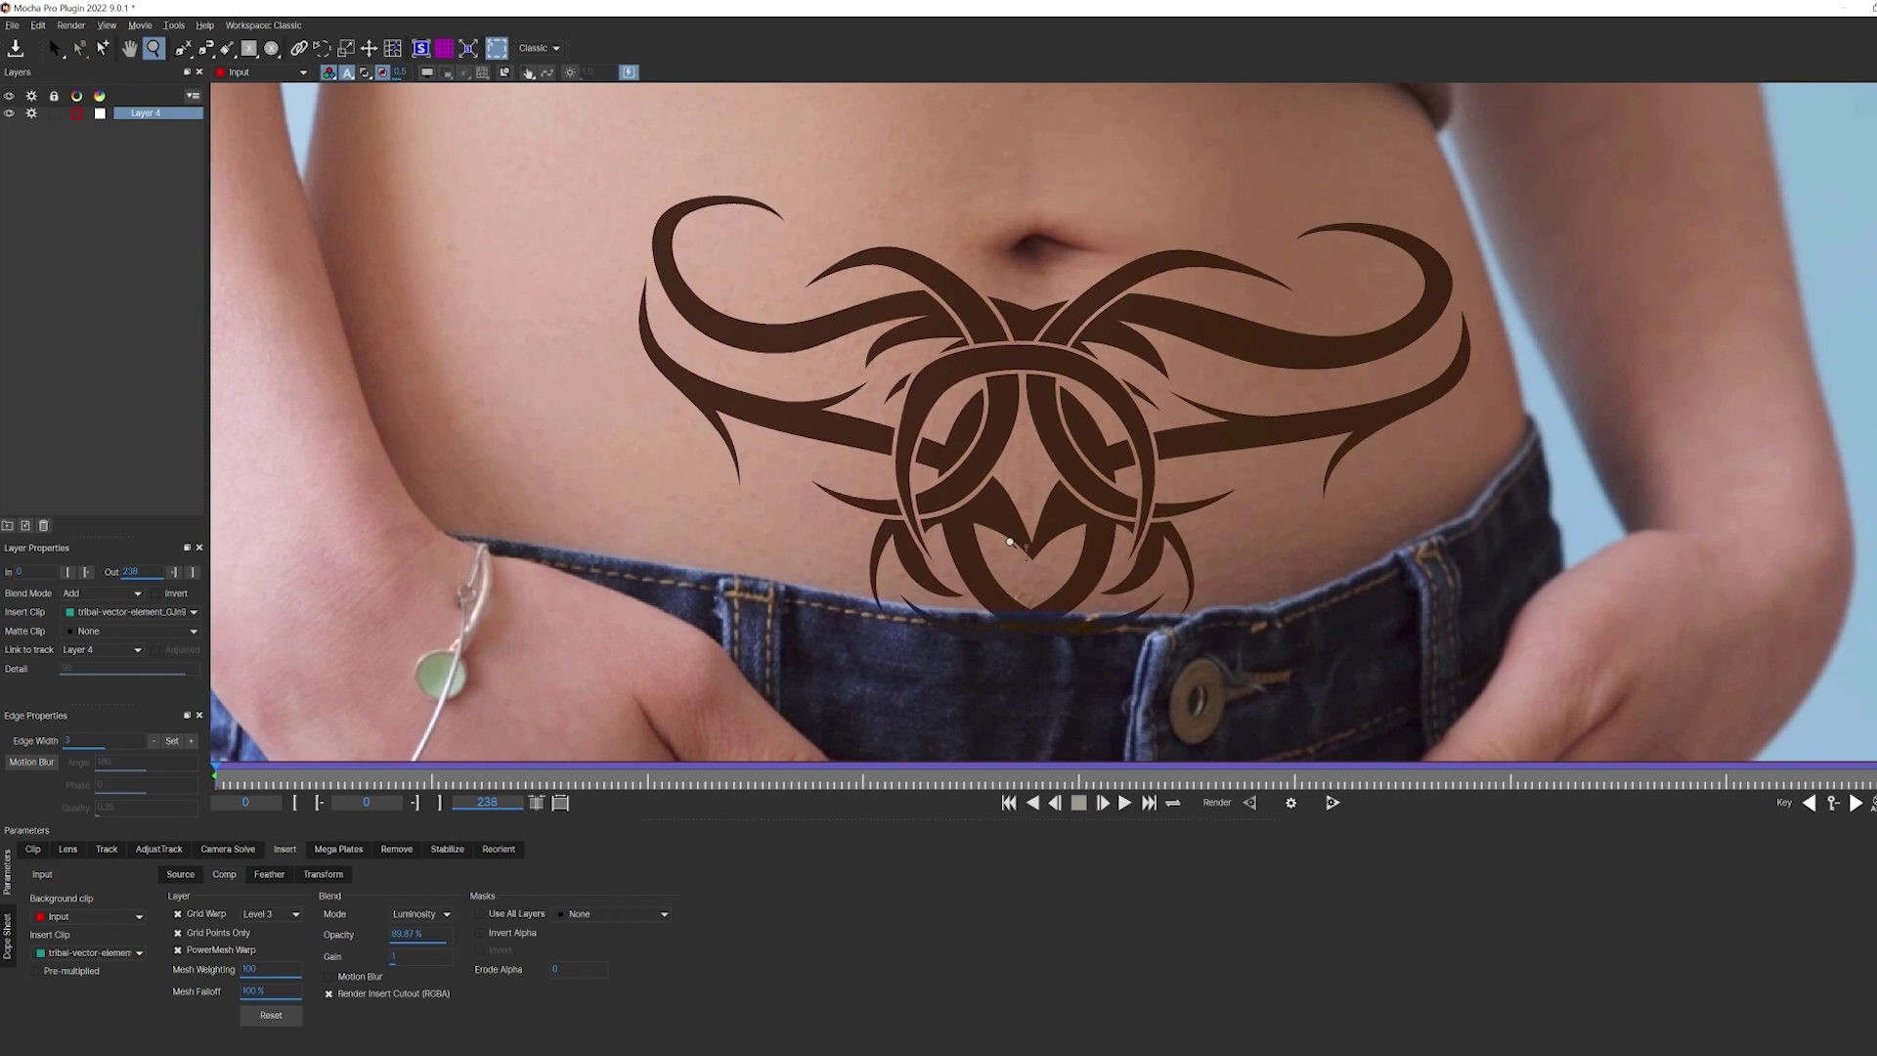
key("s")
left_click(426, 73)
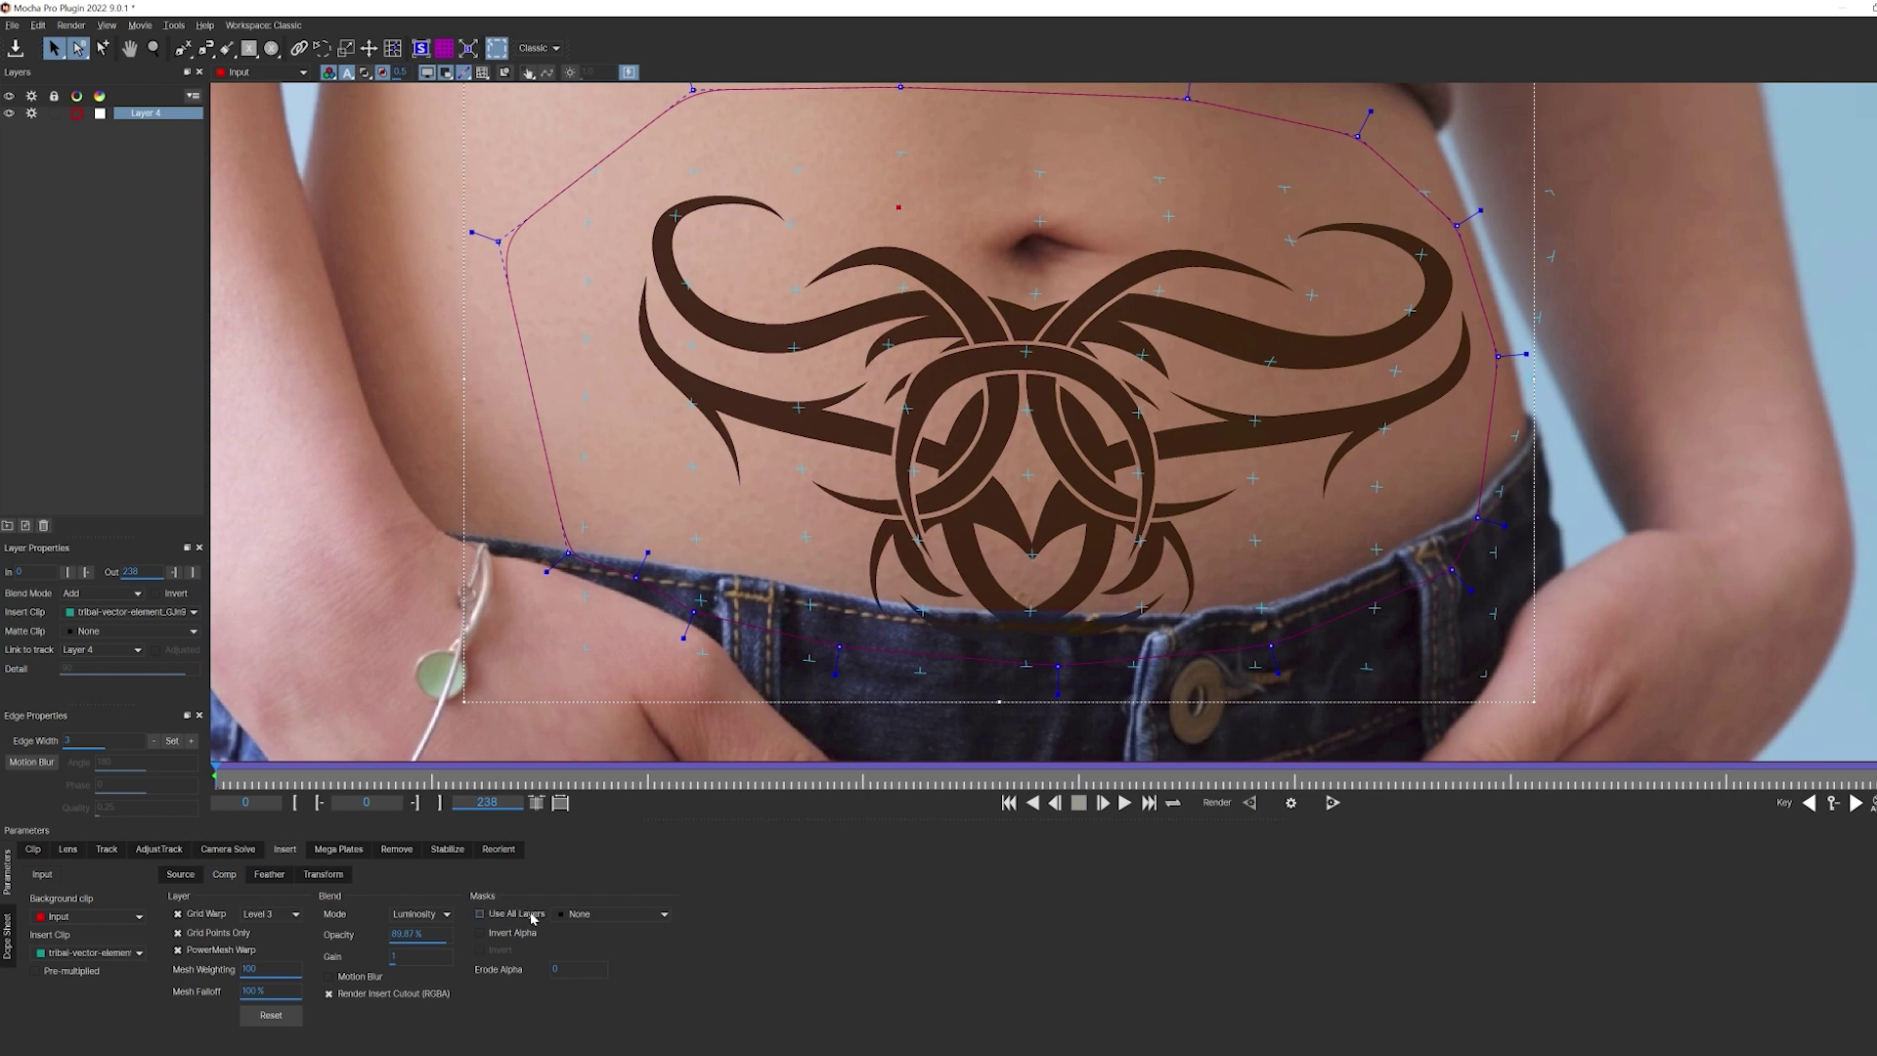
left_click(482, 916)
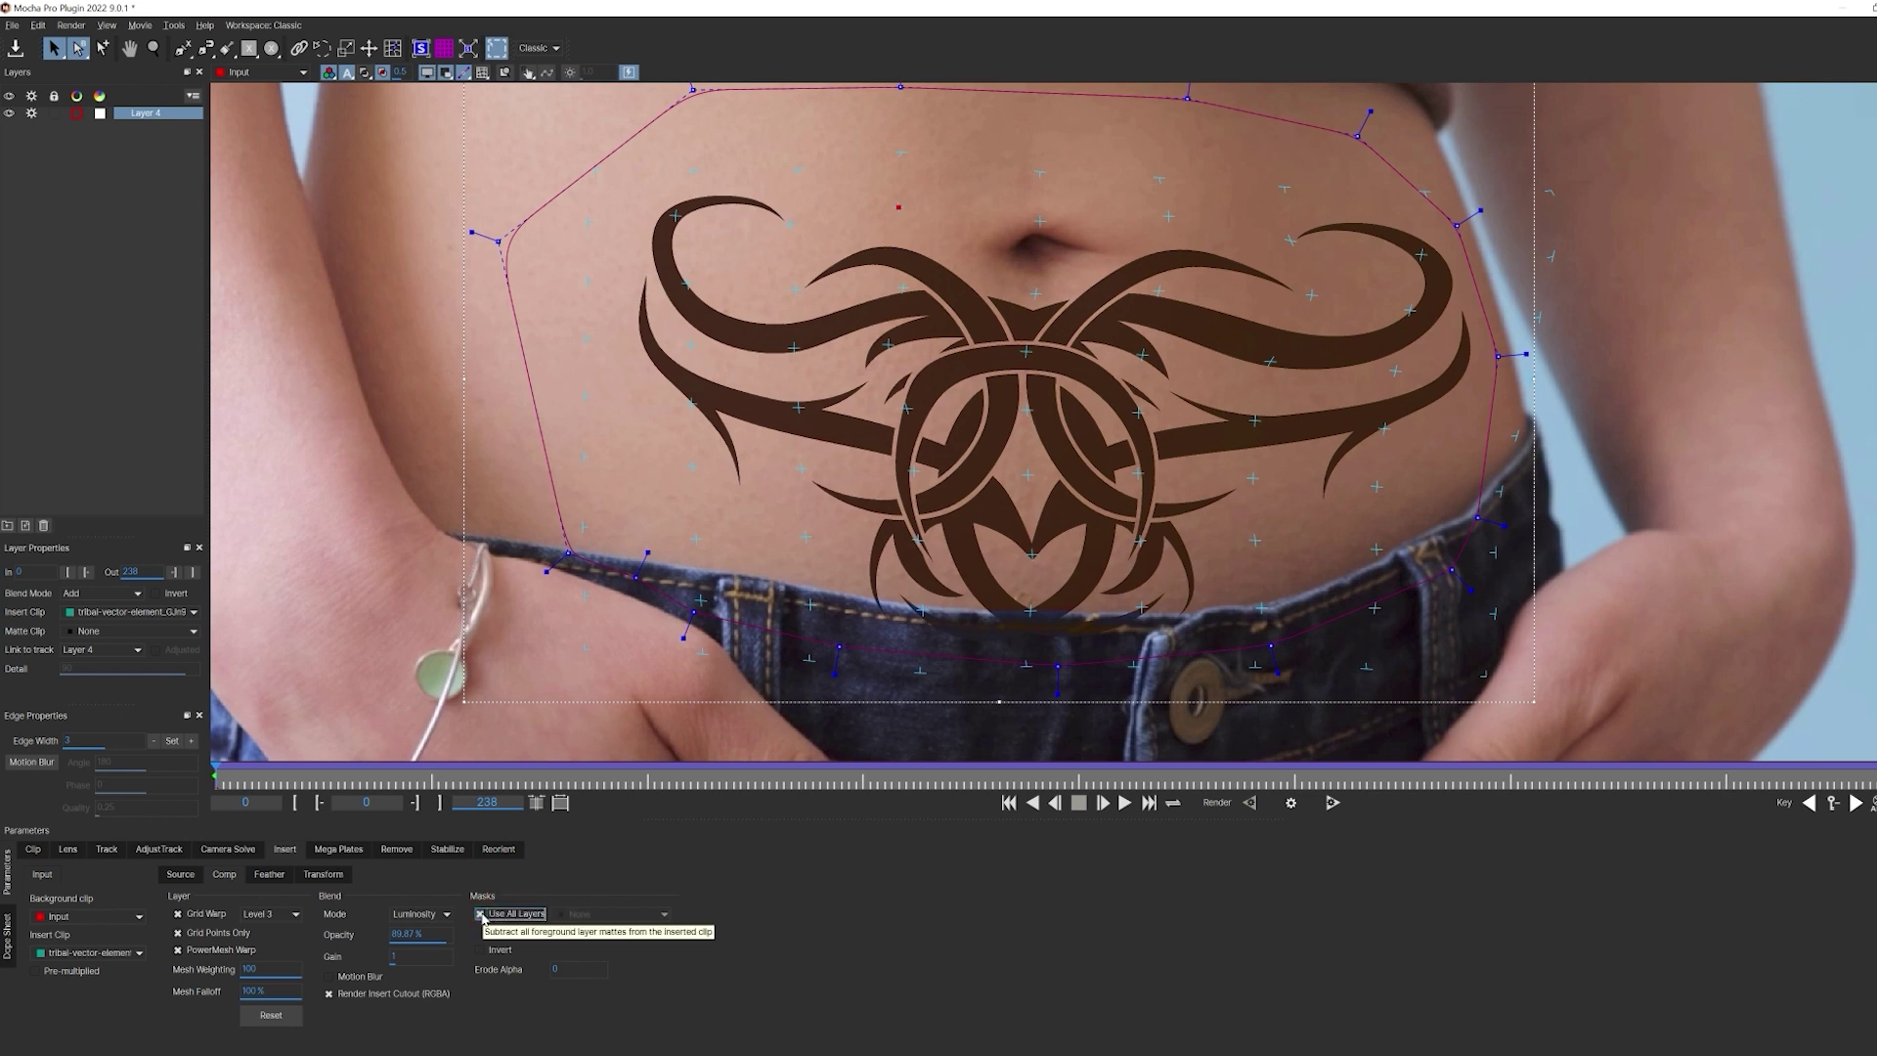
- Fit the mask's lower edge to the jeans waistband, set Edge Width 4.9, and hide overlays
left_click_drag(1060, 668, 1063, 612)
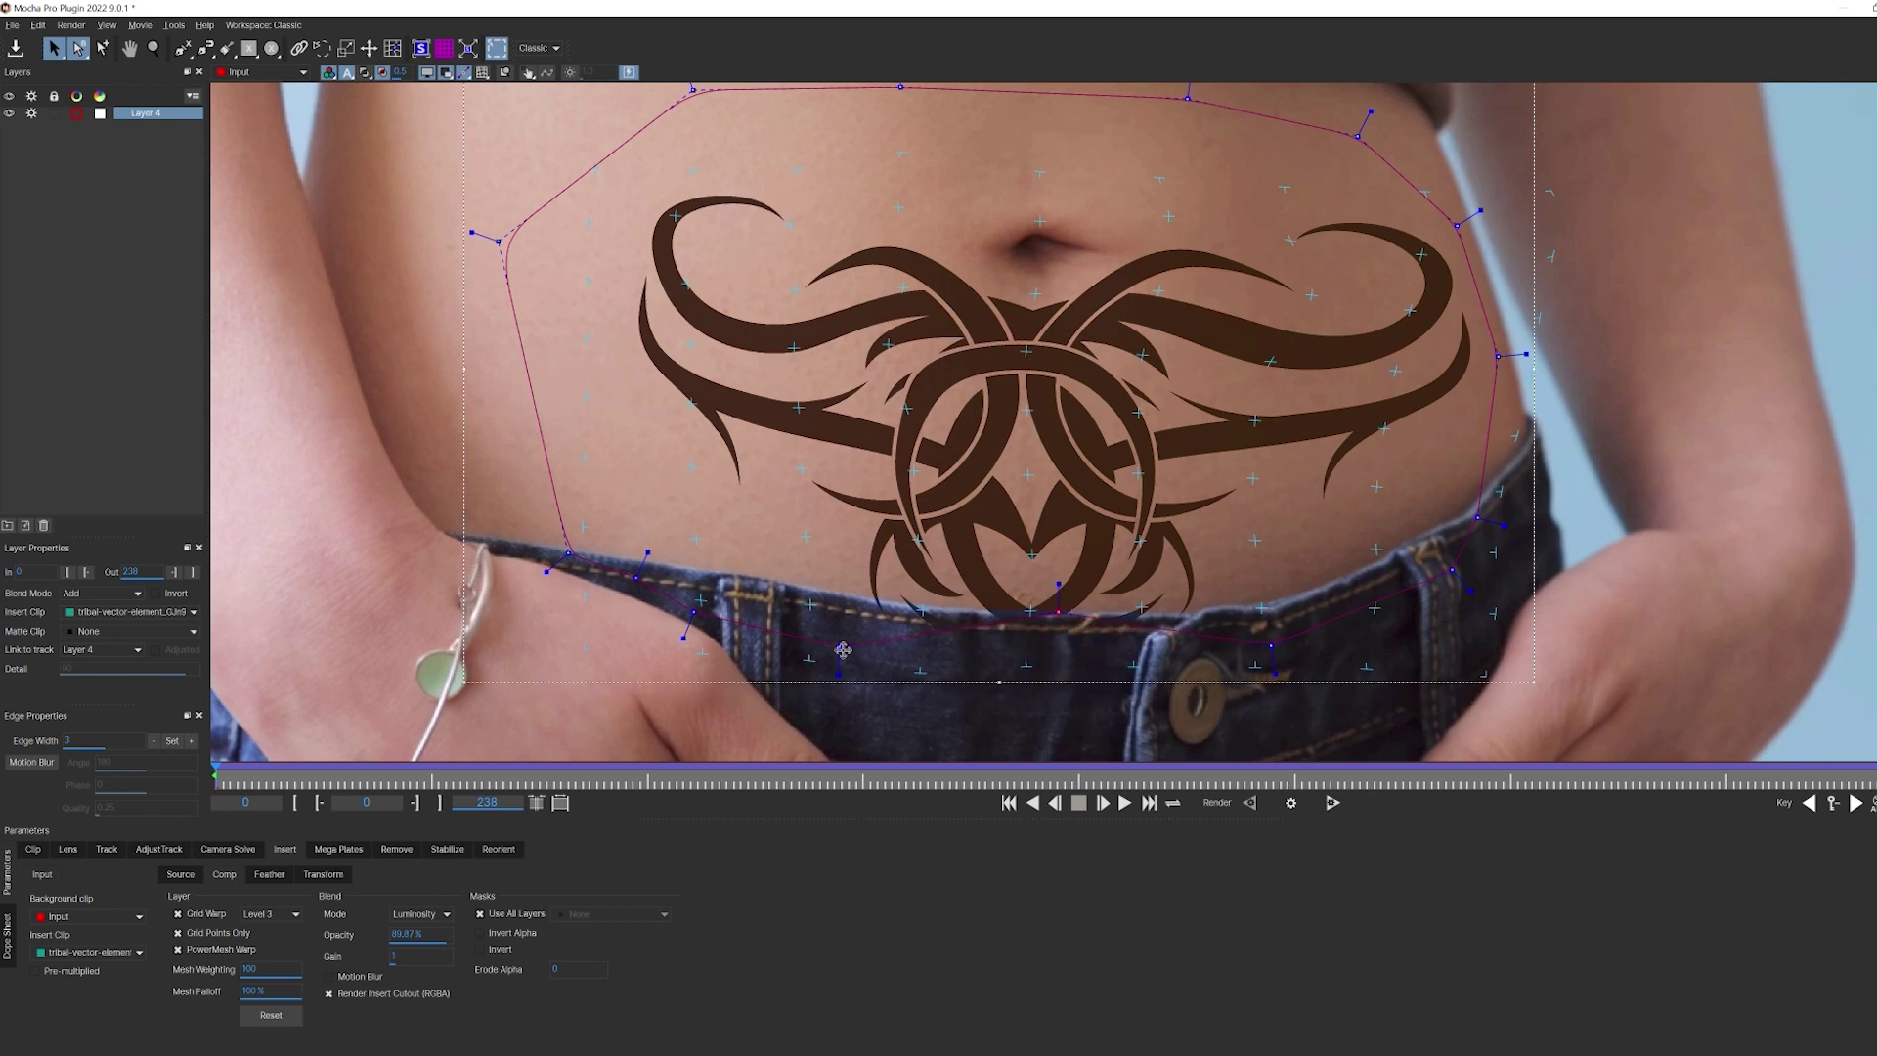
left_click_drag(840, 647, 843, 607)
key("a")
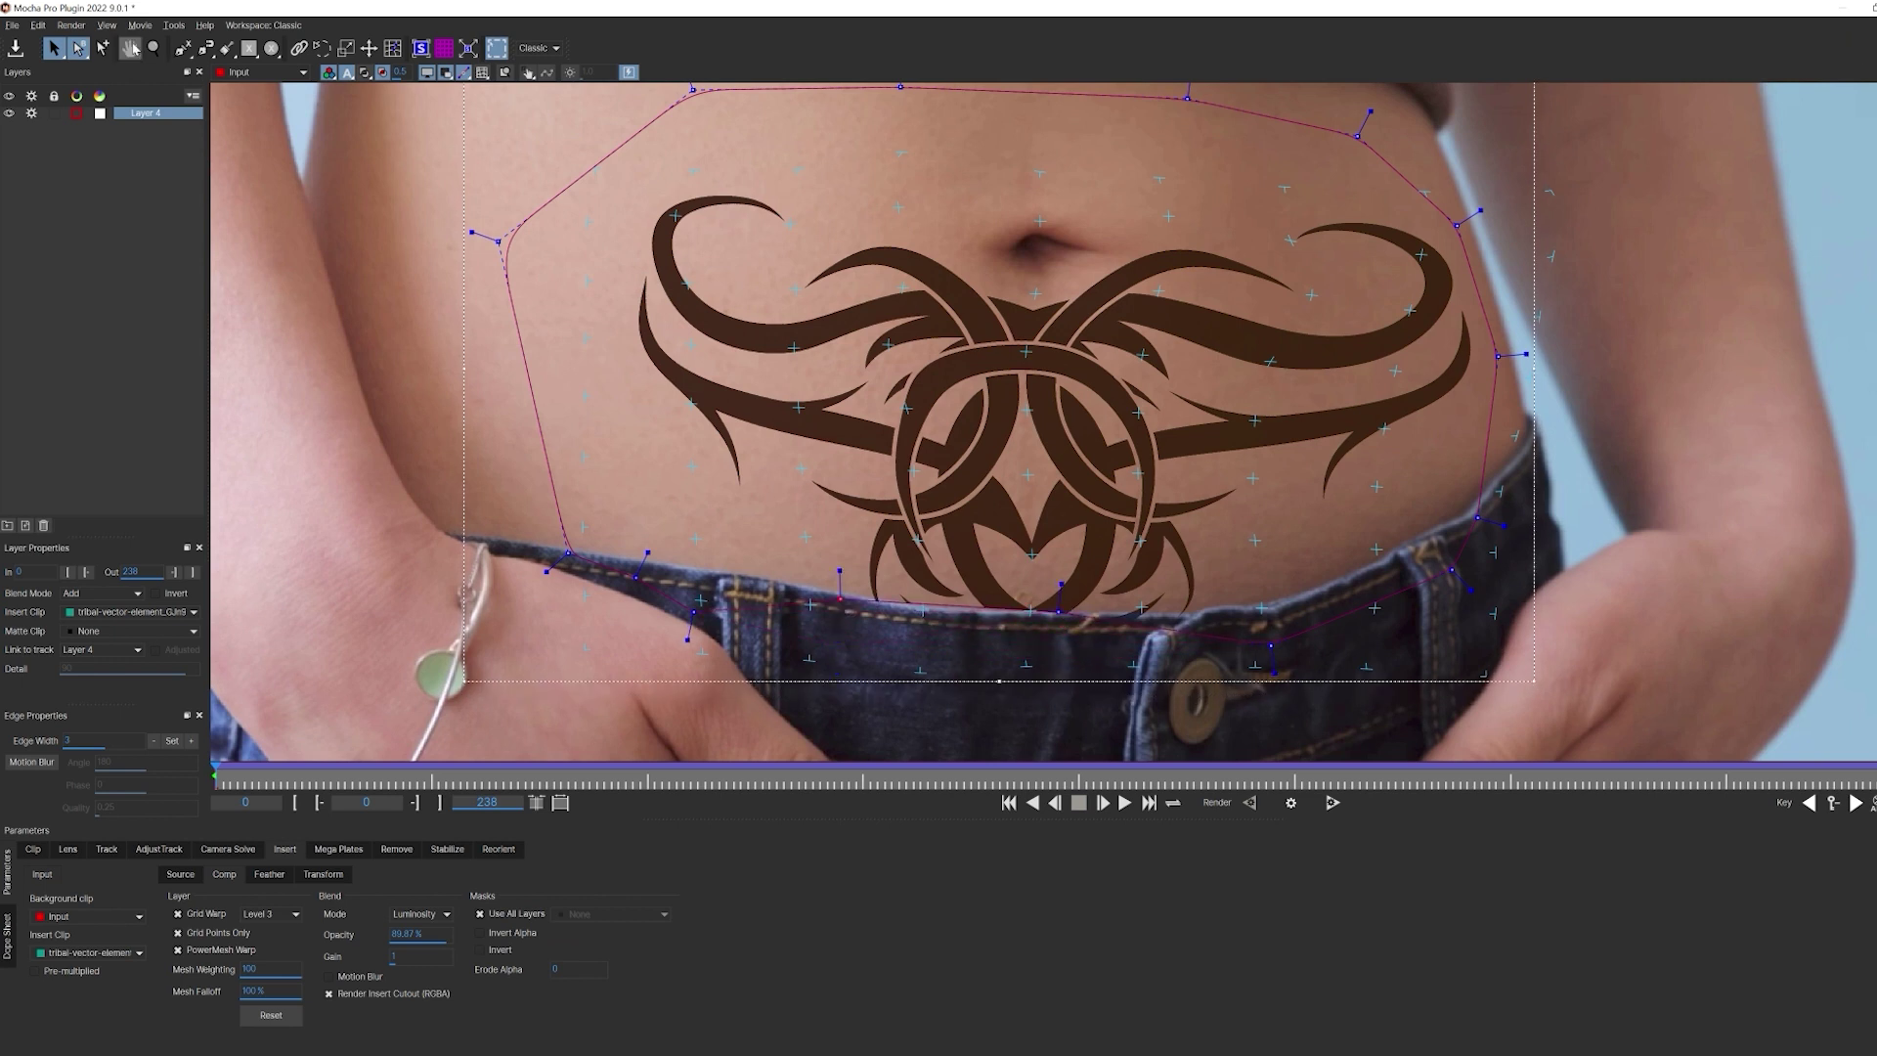
left_click(950, 613)
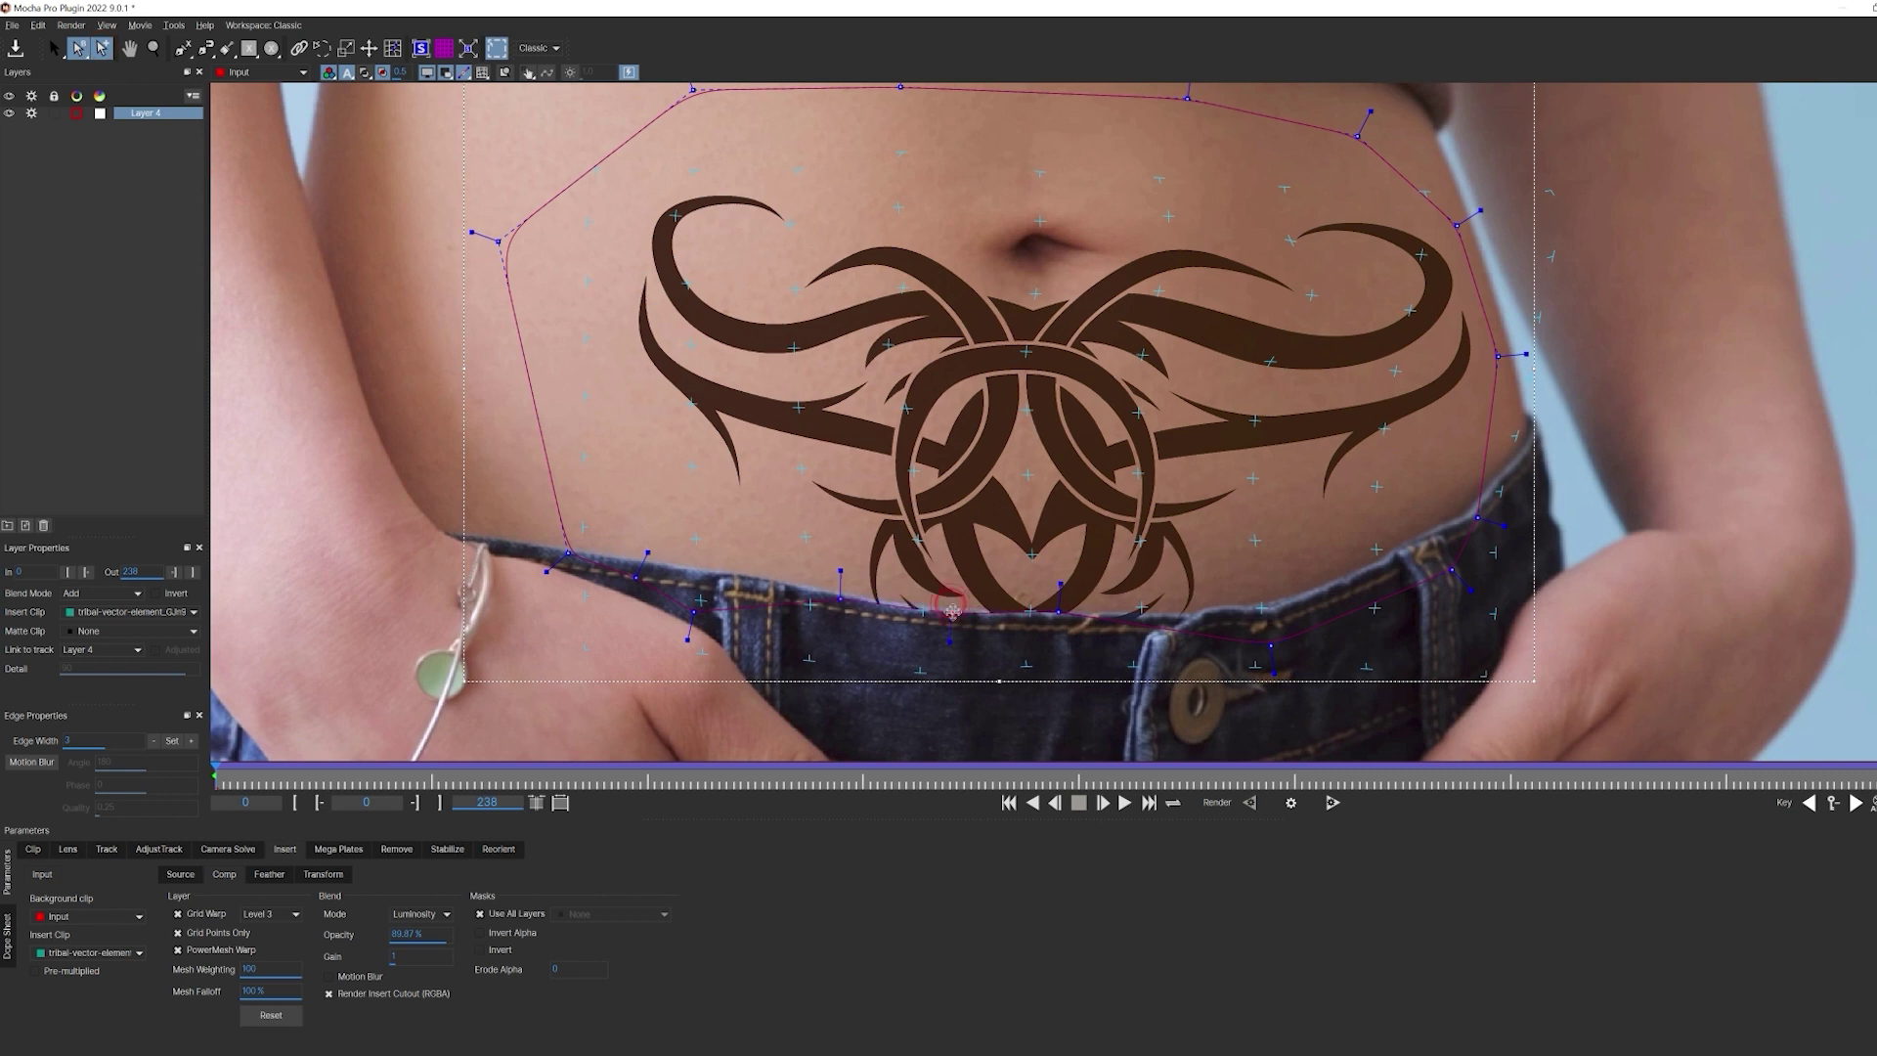
left_click(1160, 612)
left_click_drag(1271, 644, 1270, 622)
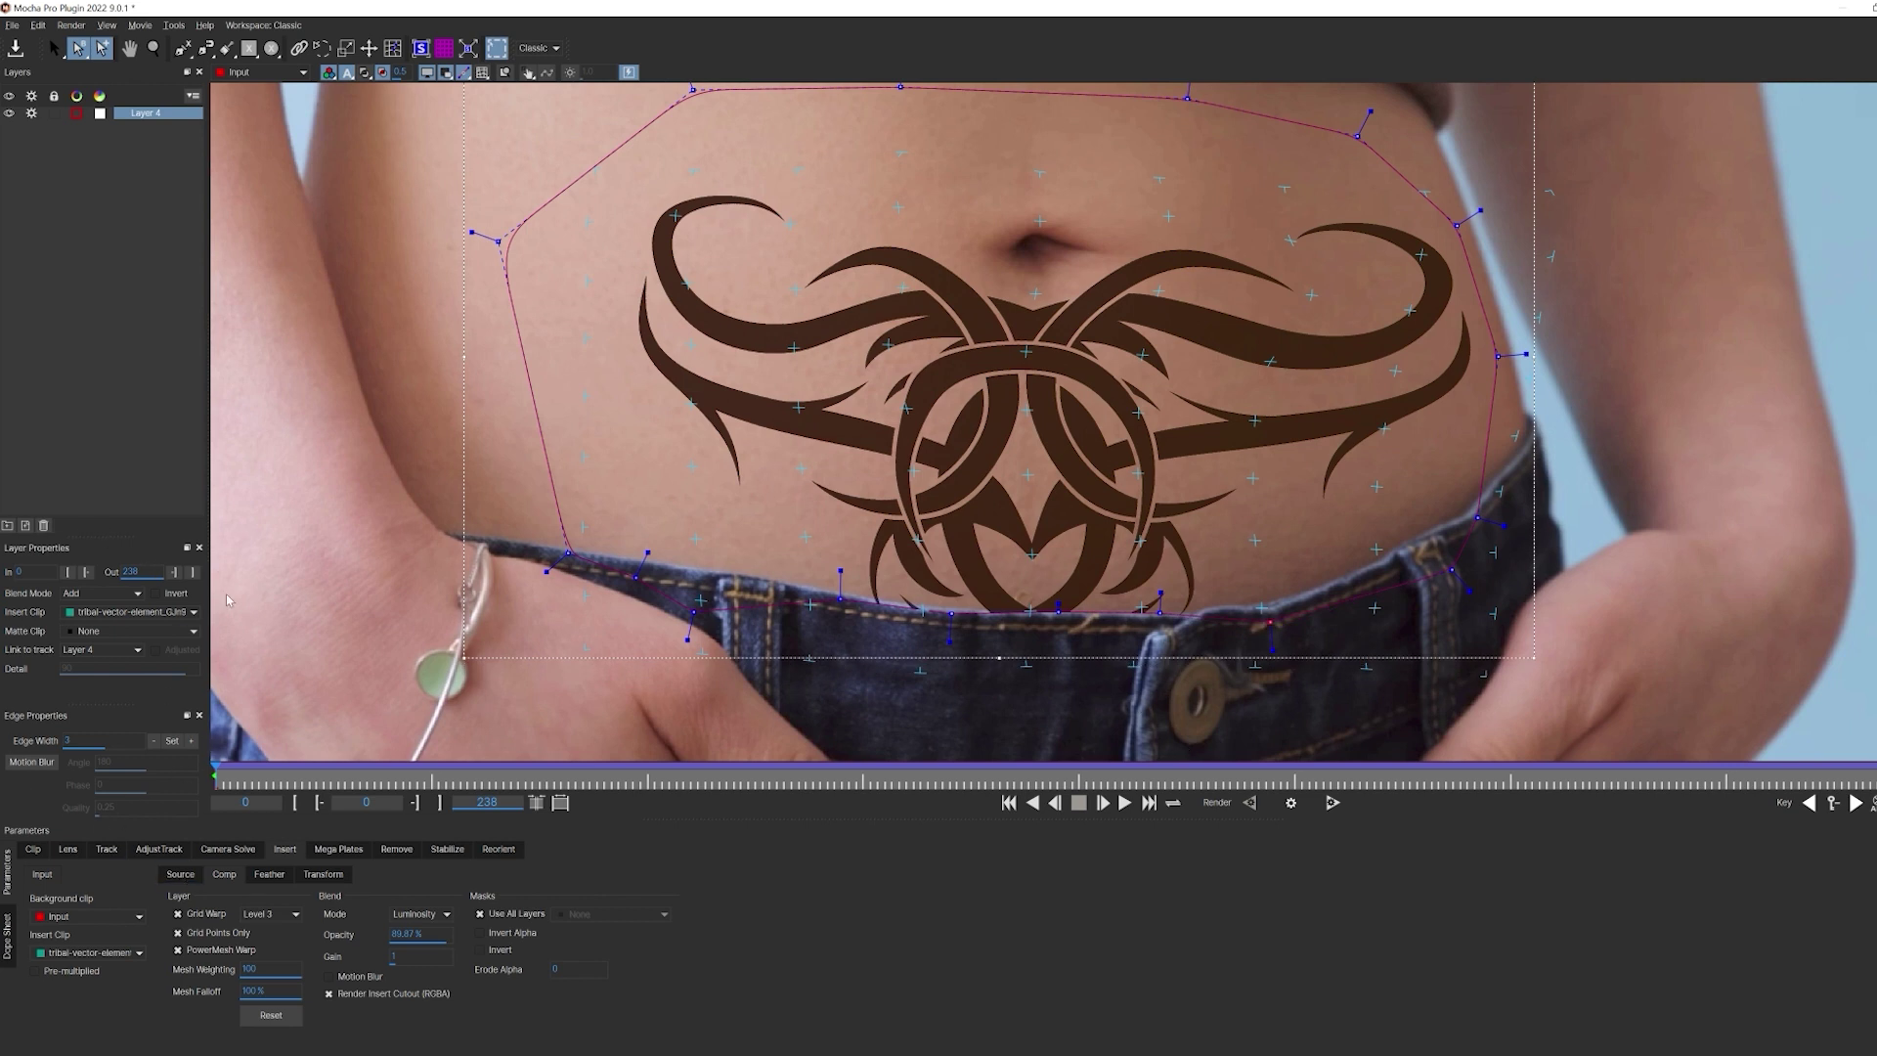
left_click(172, 743)
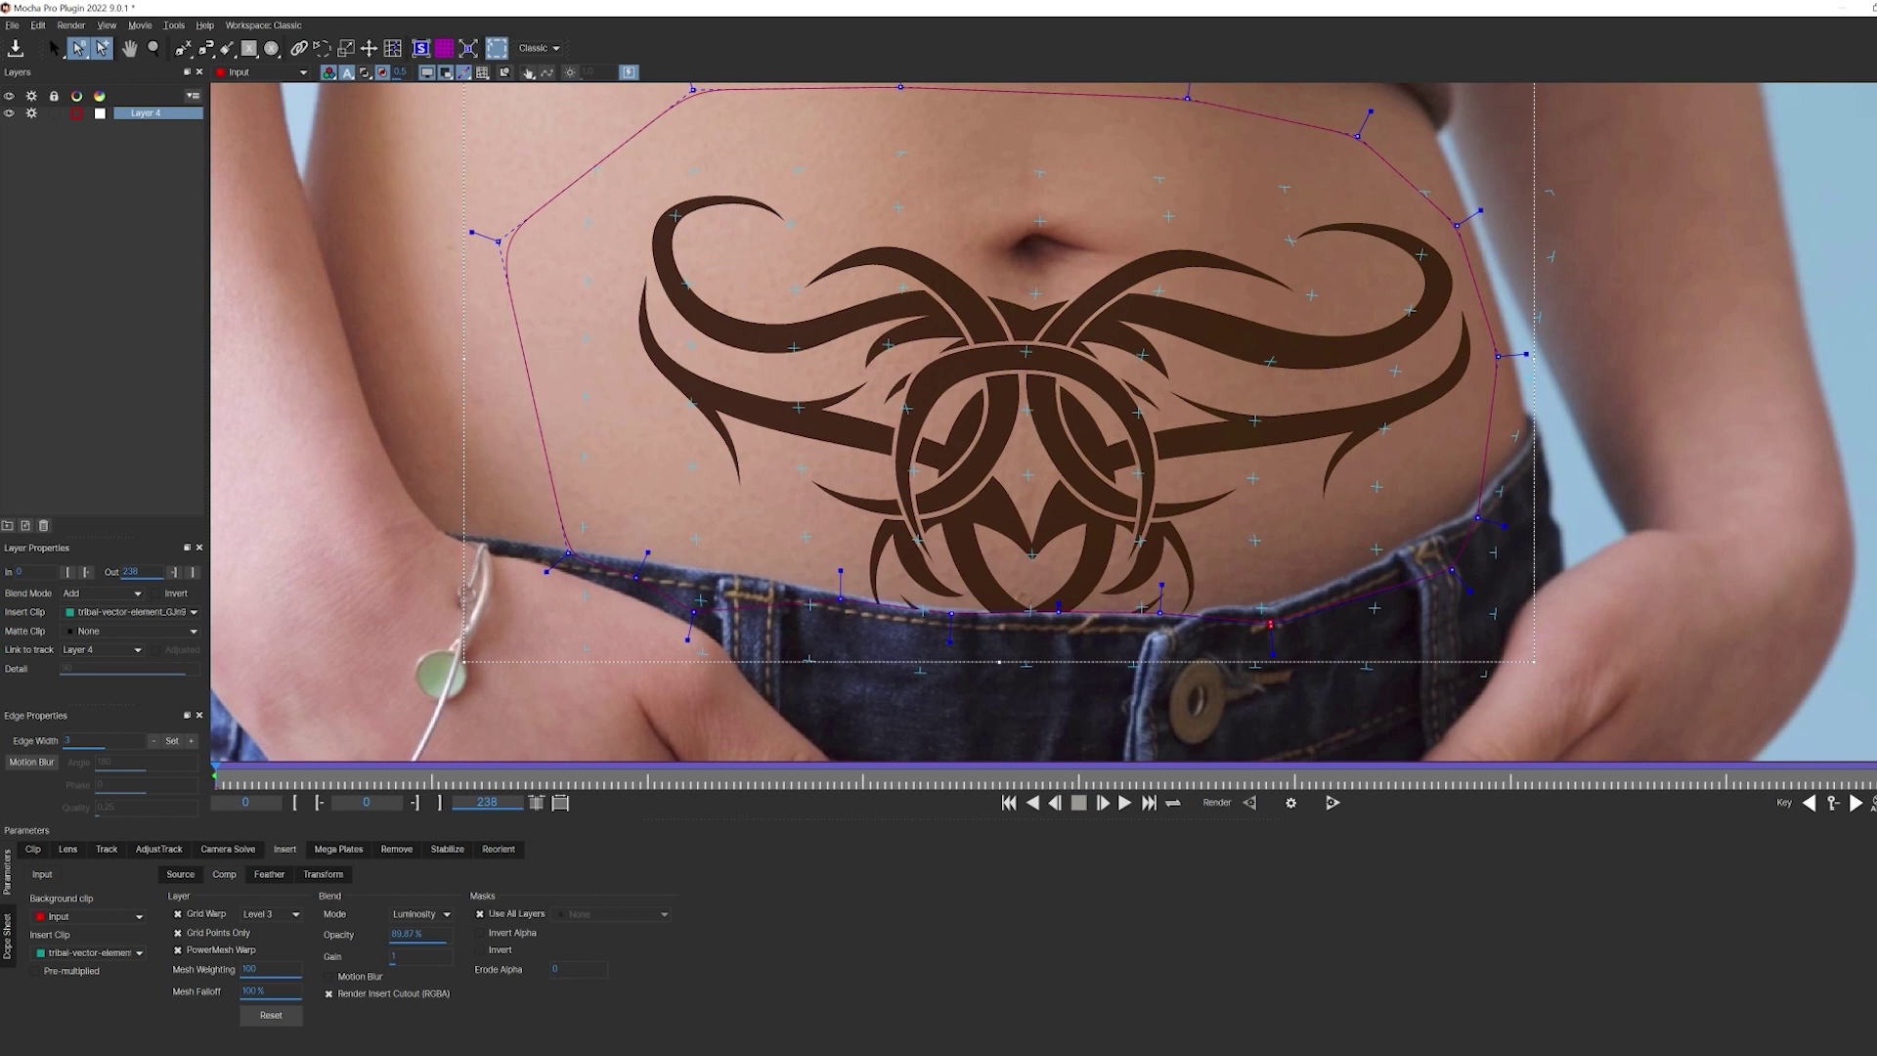
left_click(1029, 616)
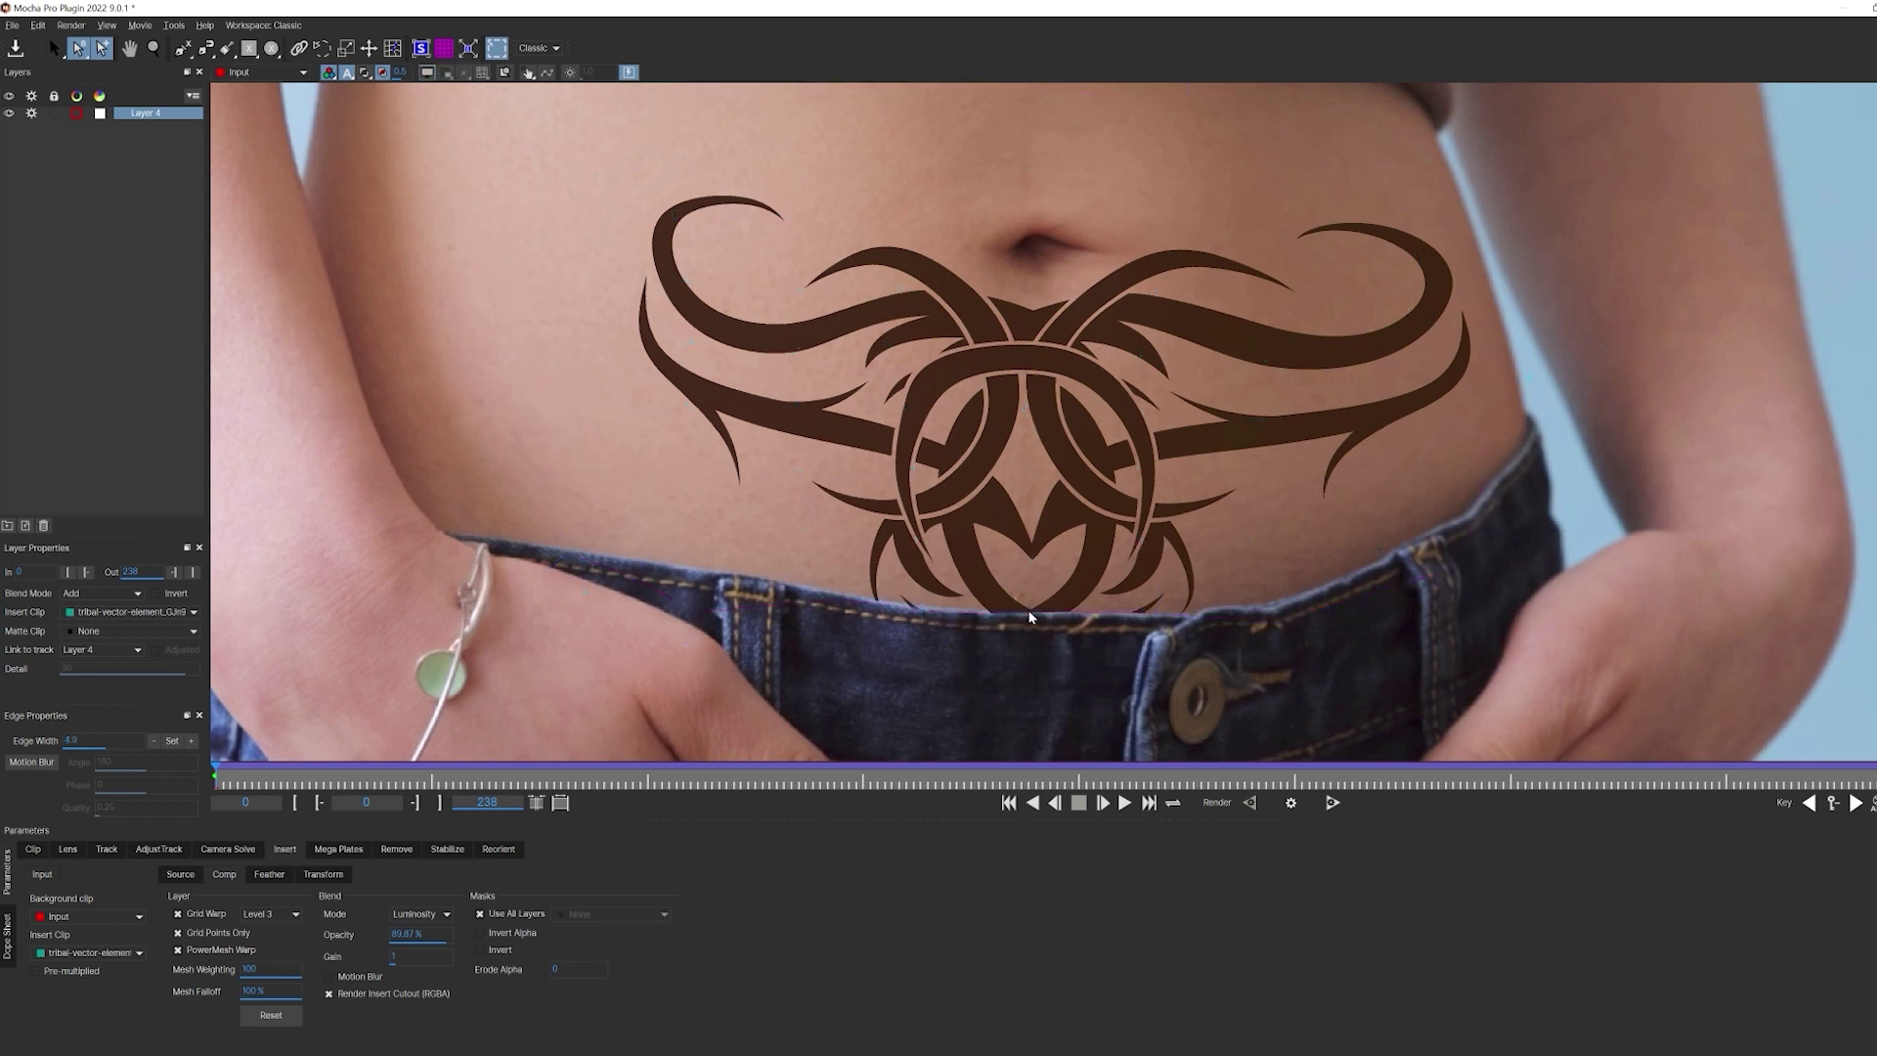
- Zoom in on the waistband and raise one more tattoo mask point onto it
key("z")
left_click(1032, 614)
scroll(1045, 442, "up", 3)
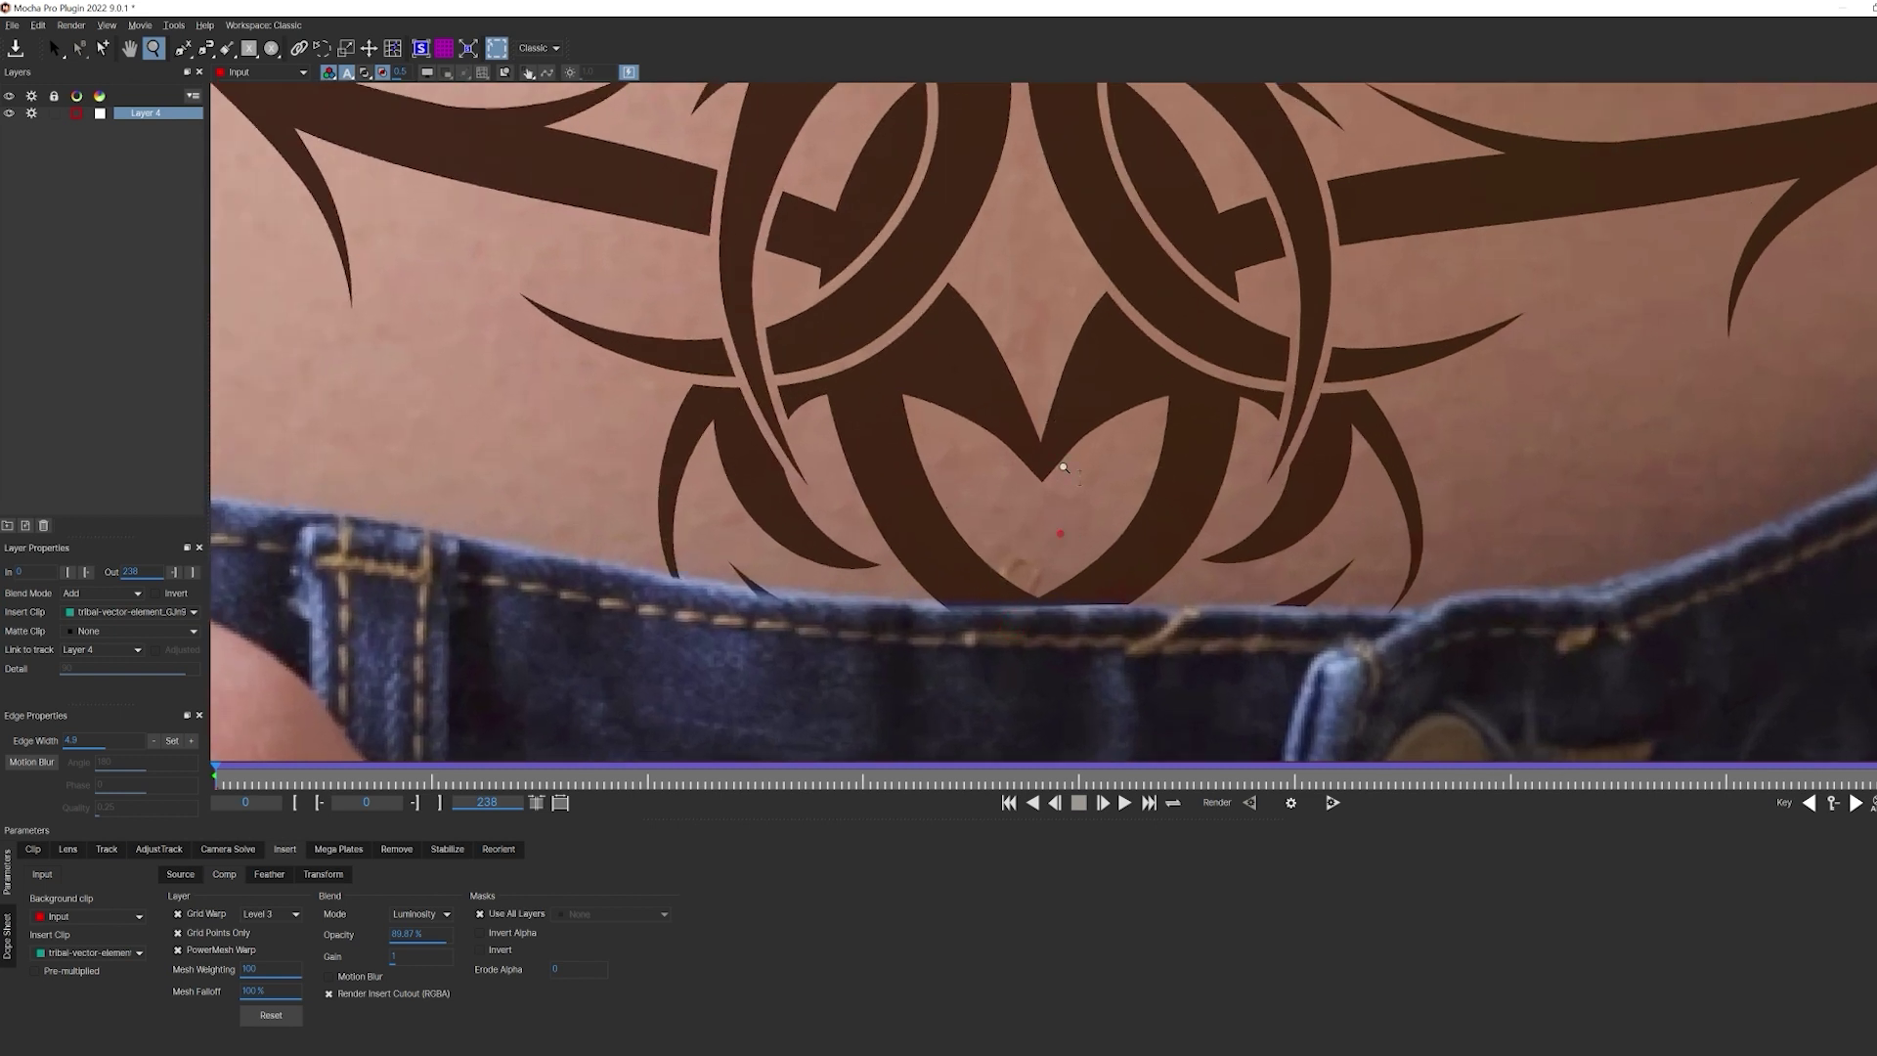
scroll(1063, 468, "up", 2)
key("s")
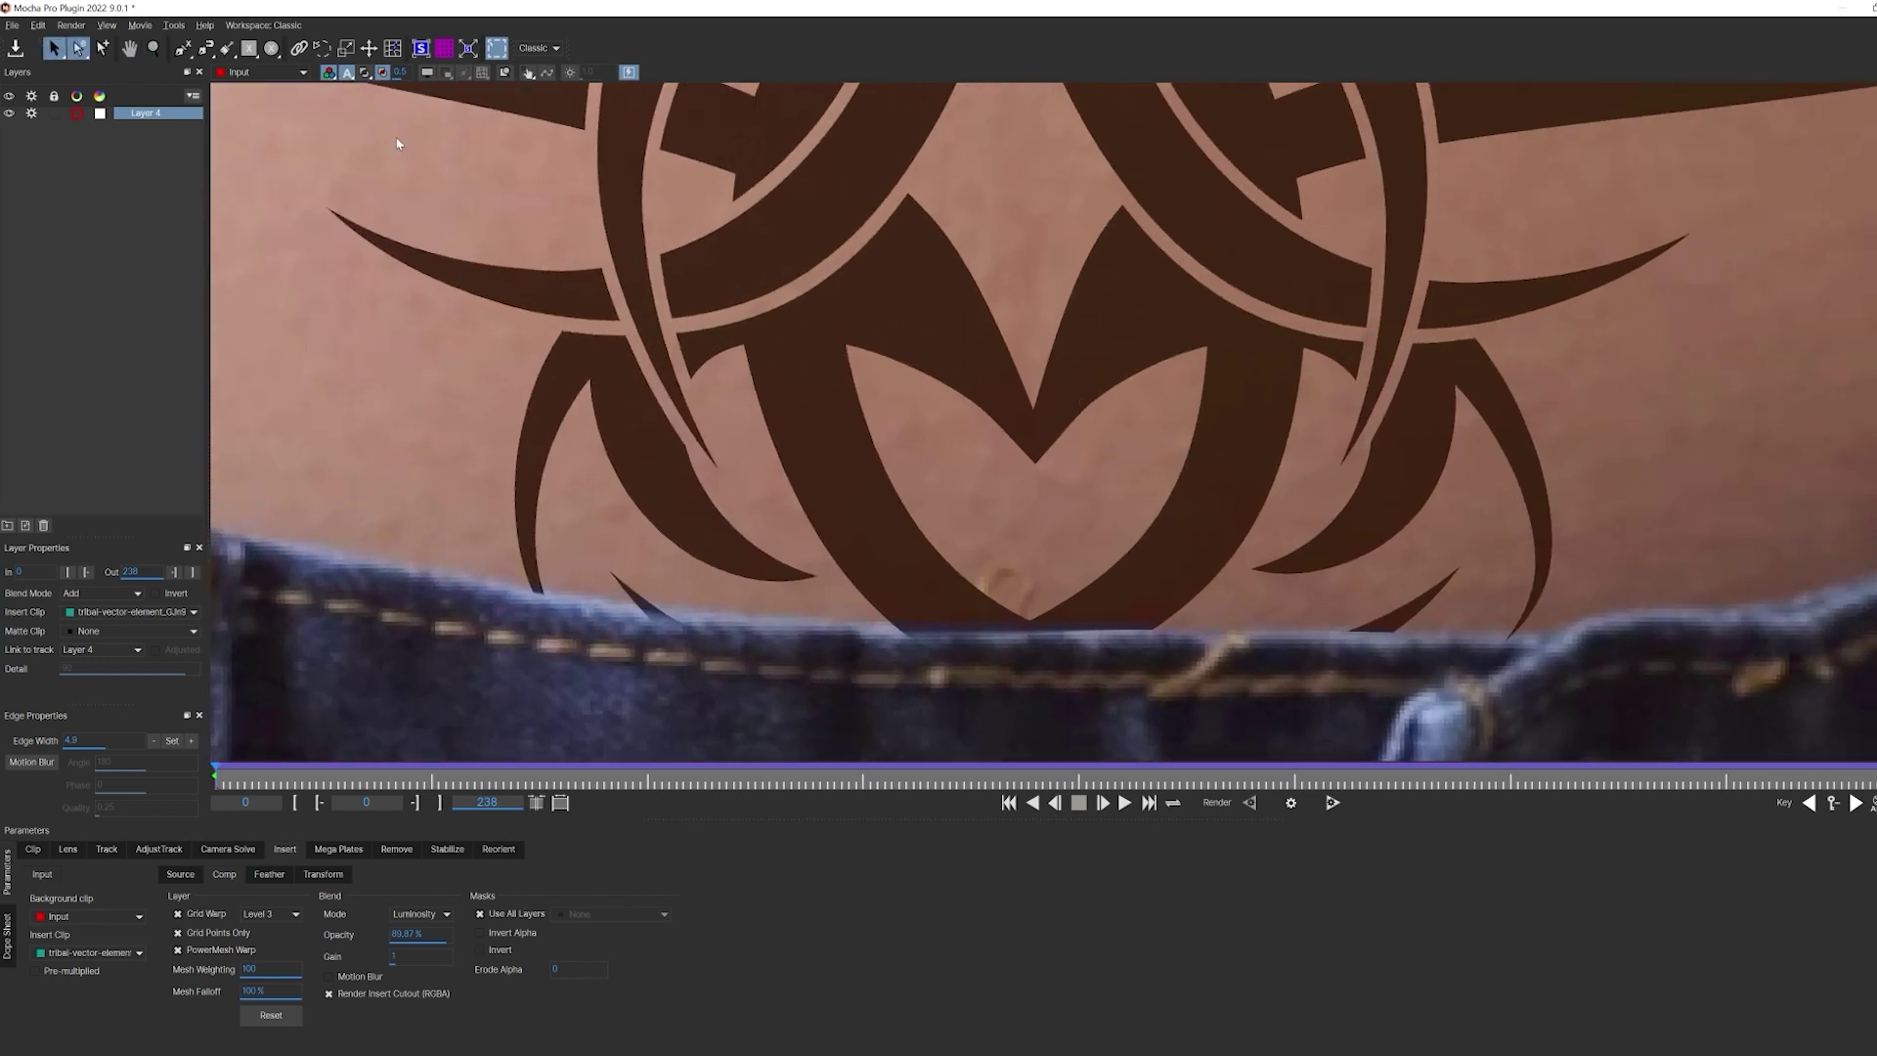
left_click(428, 72)
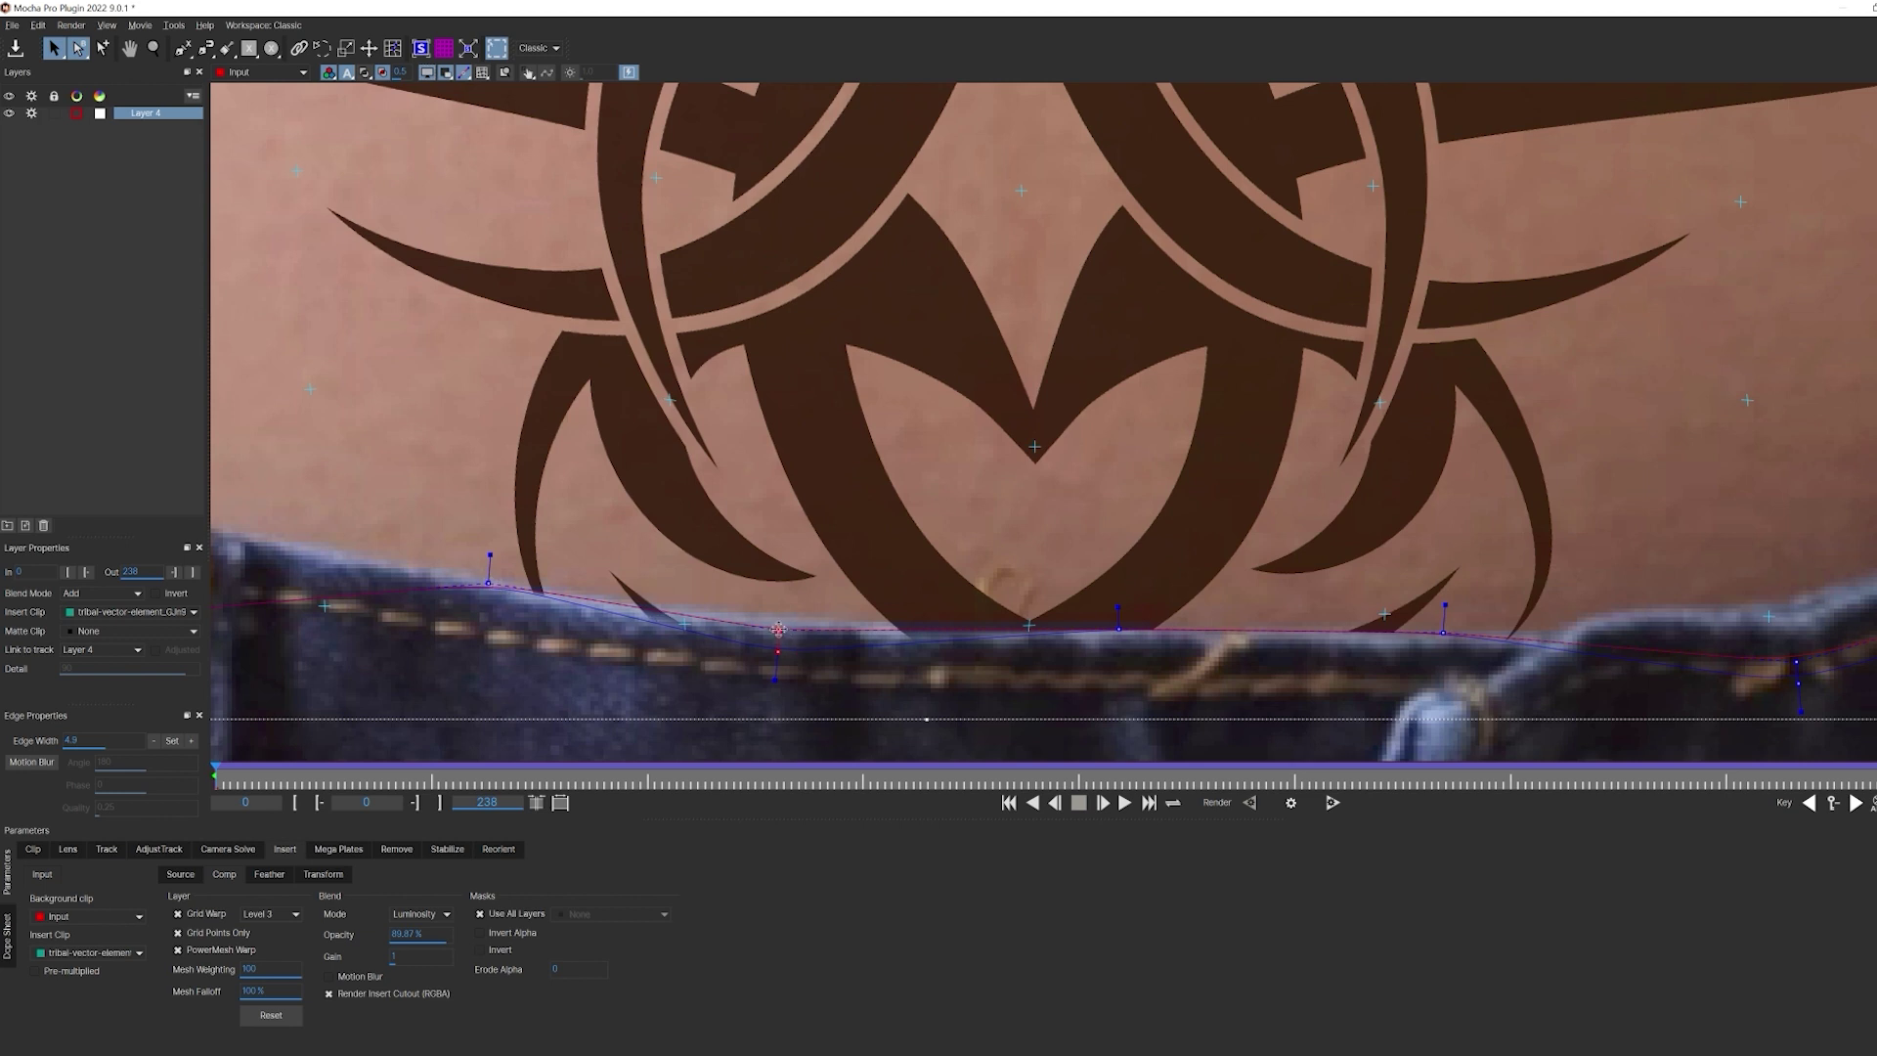
left_click_drag(778, 632, 775, 614)
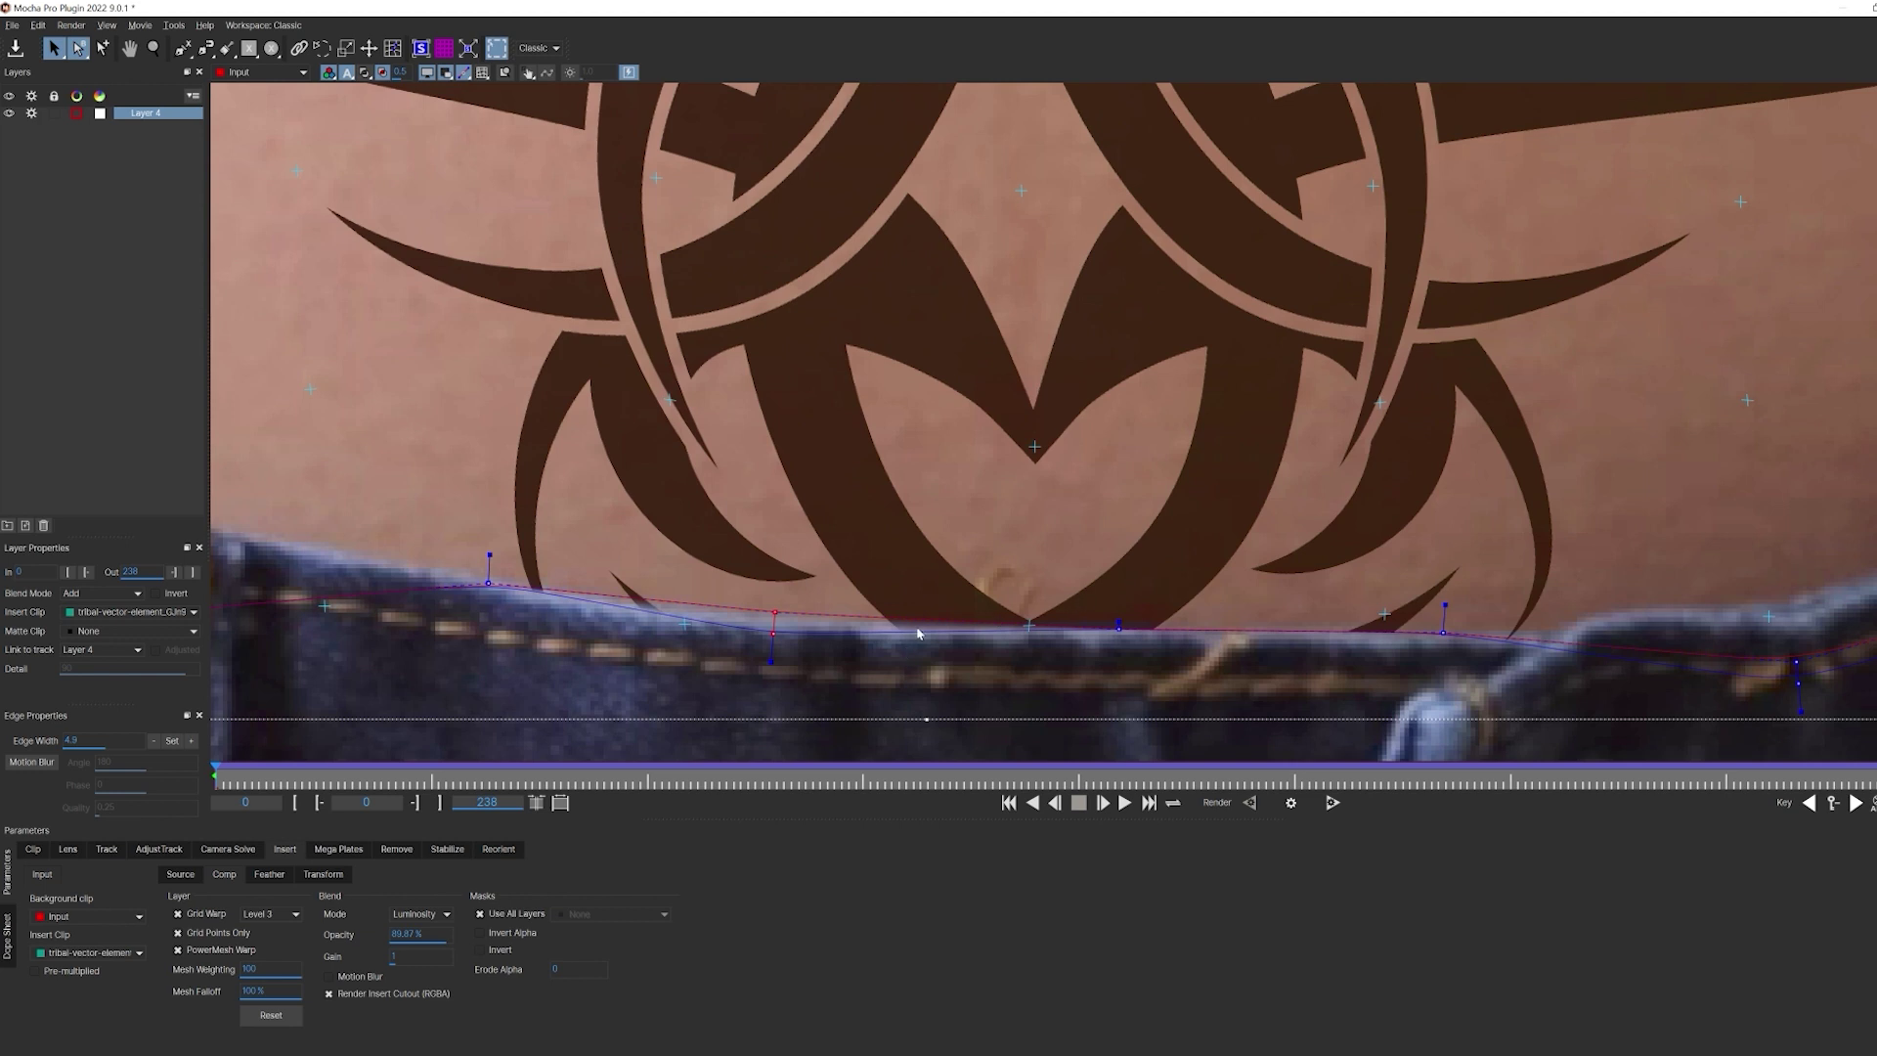
- Draw a new X-Spline shape around the bump above the jeans, creating Layer 5
left_click(56, 259)
left_click(182, 48)
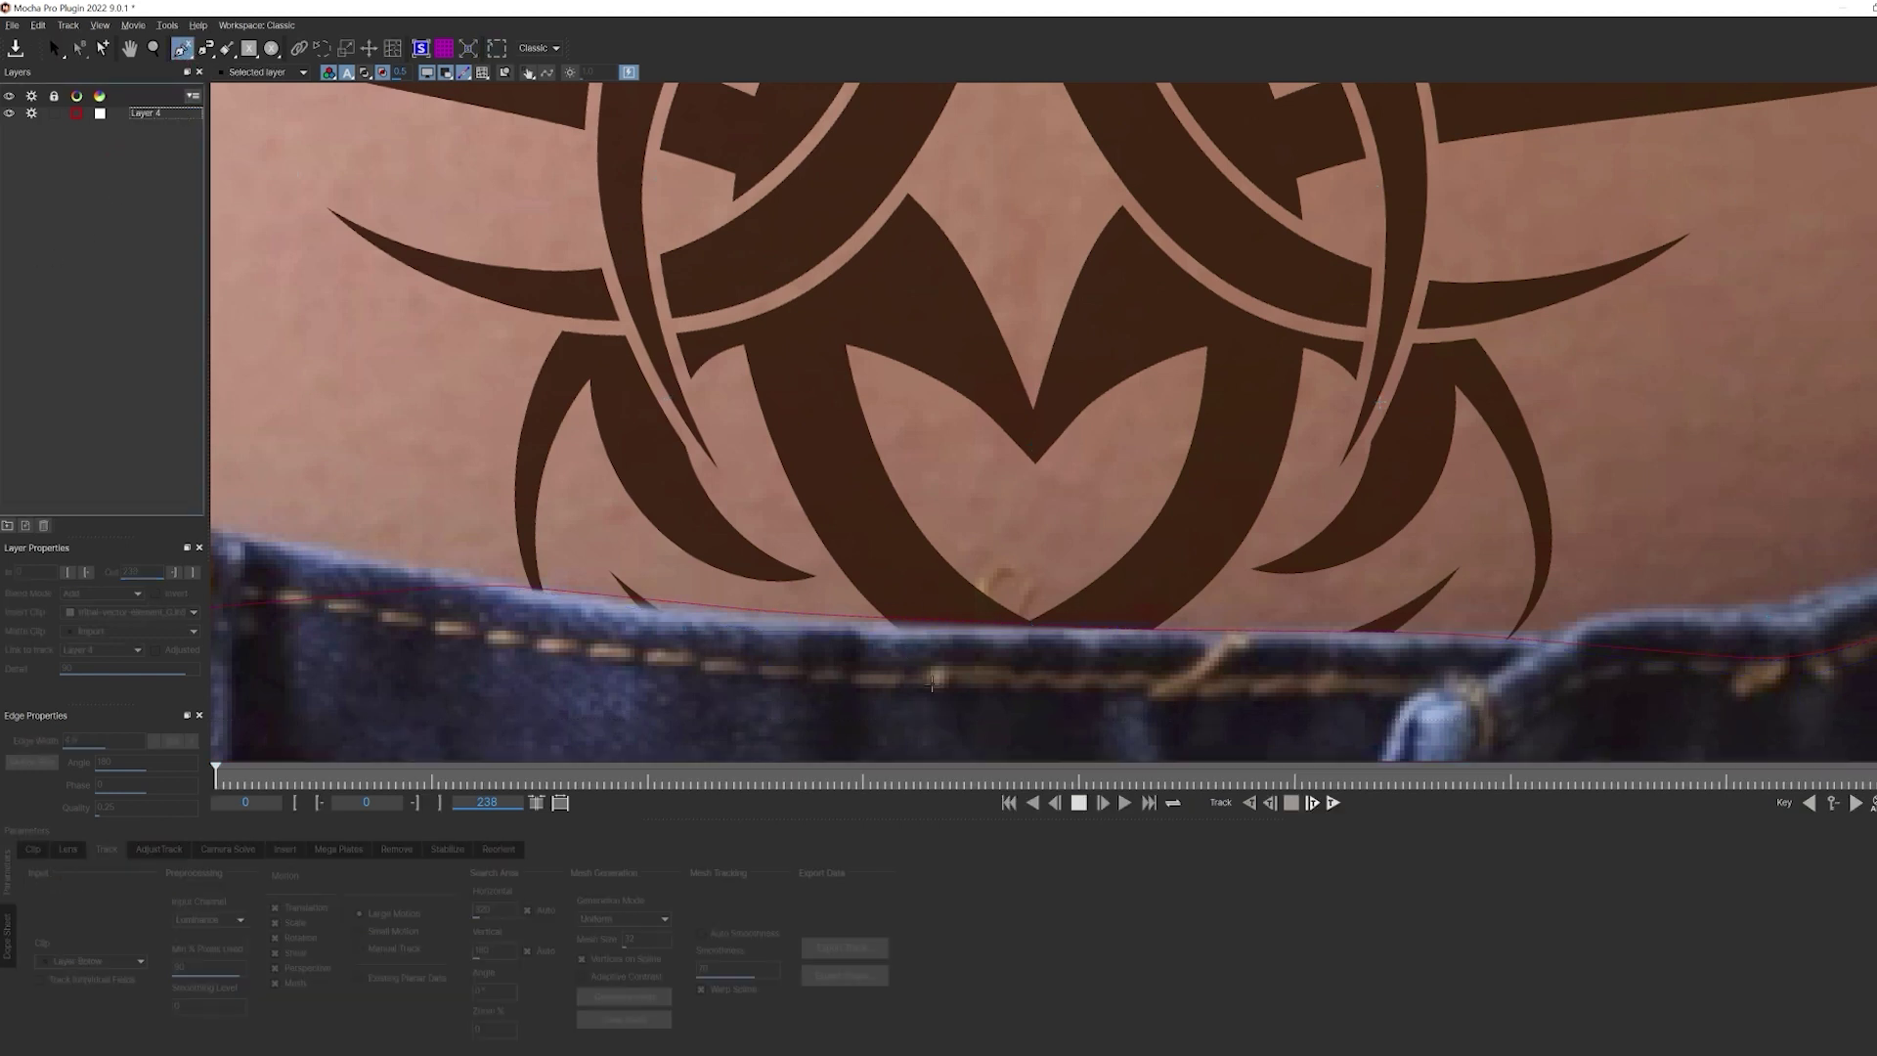
left_click(956, 634)
left_click(970, 584)
left_click(989, 563)
left_click(1011, 558)
left_click(1033, 569)
left_click(1048, 586)
left_click(1039, 602)
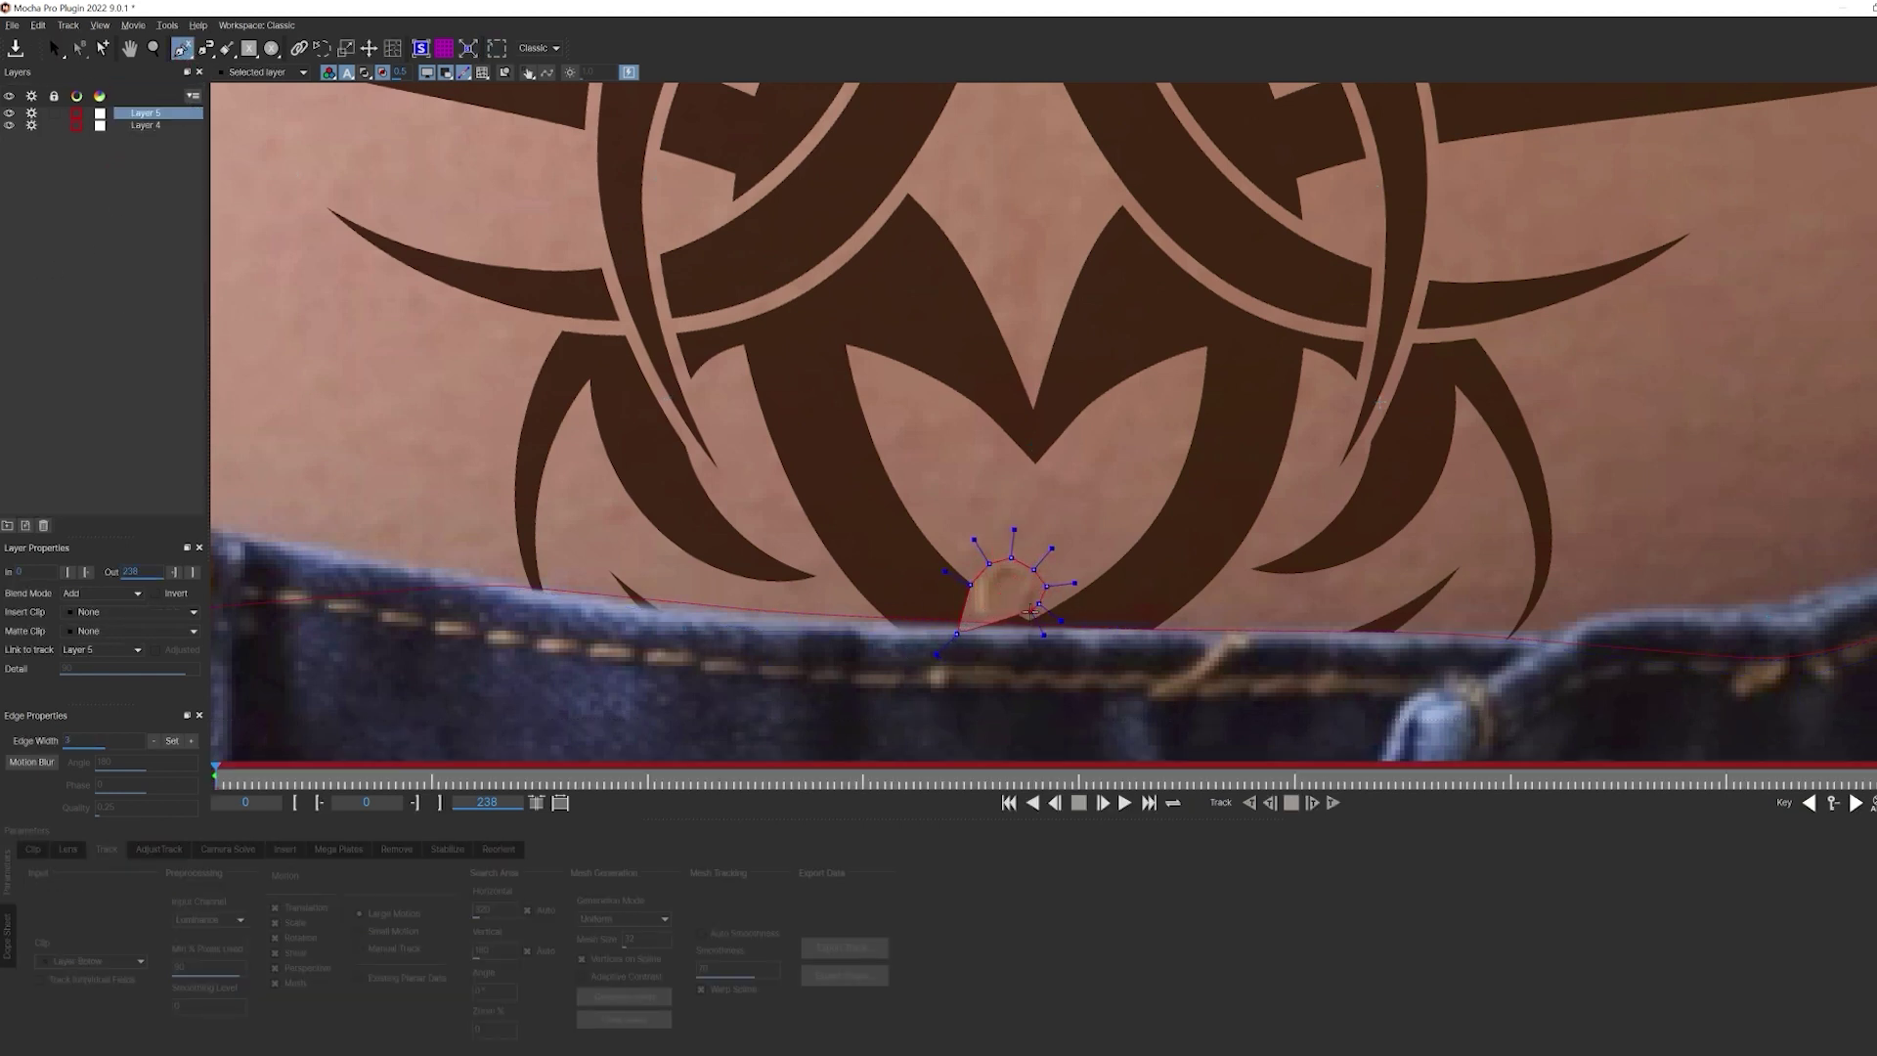
left_click(1025, 613)
left_click(1011, 620)
left_click(1003, 577)
left_click(981, 620)
key("s")
- Link Layer 5 to Layer 4's track, then deselect it
left_click(153, 111)
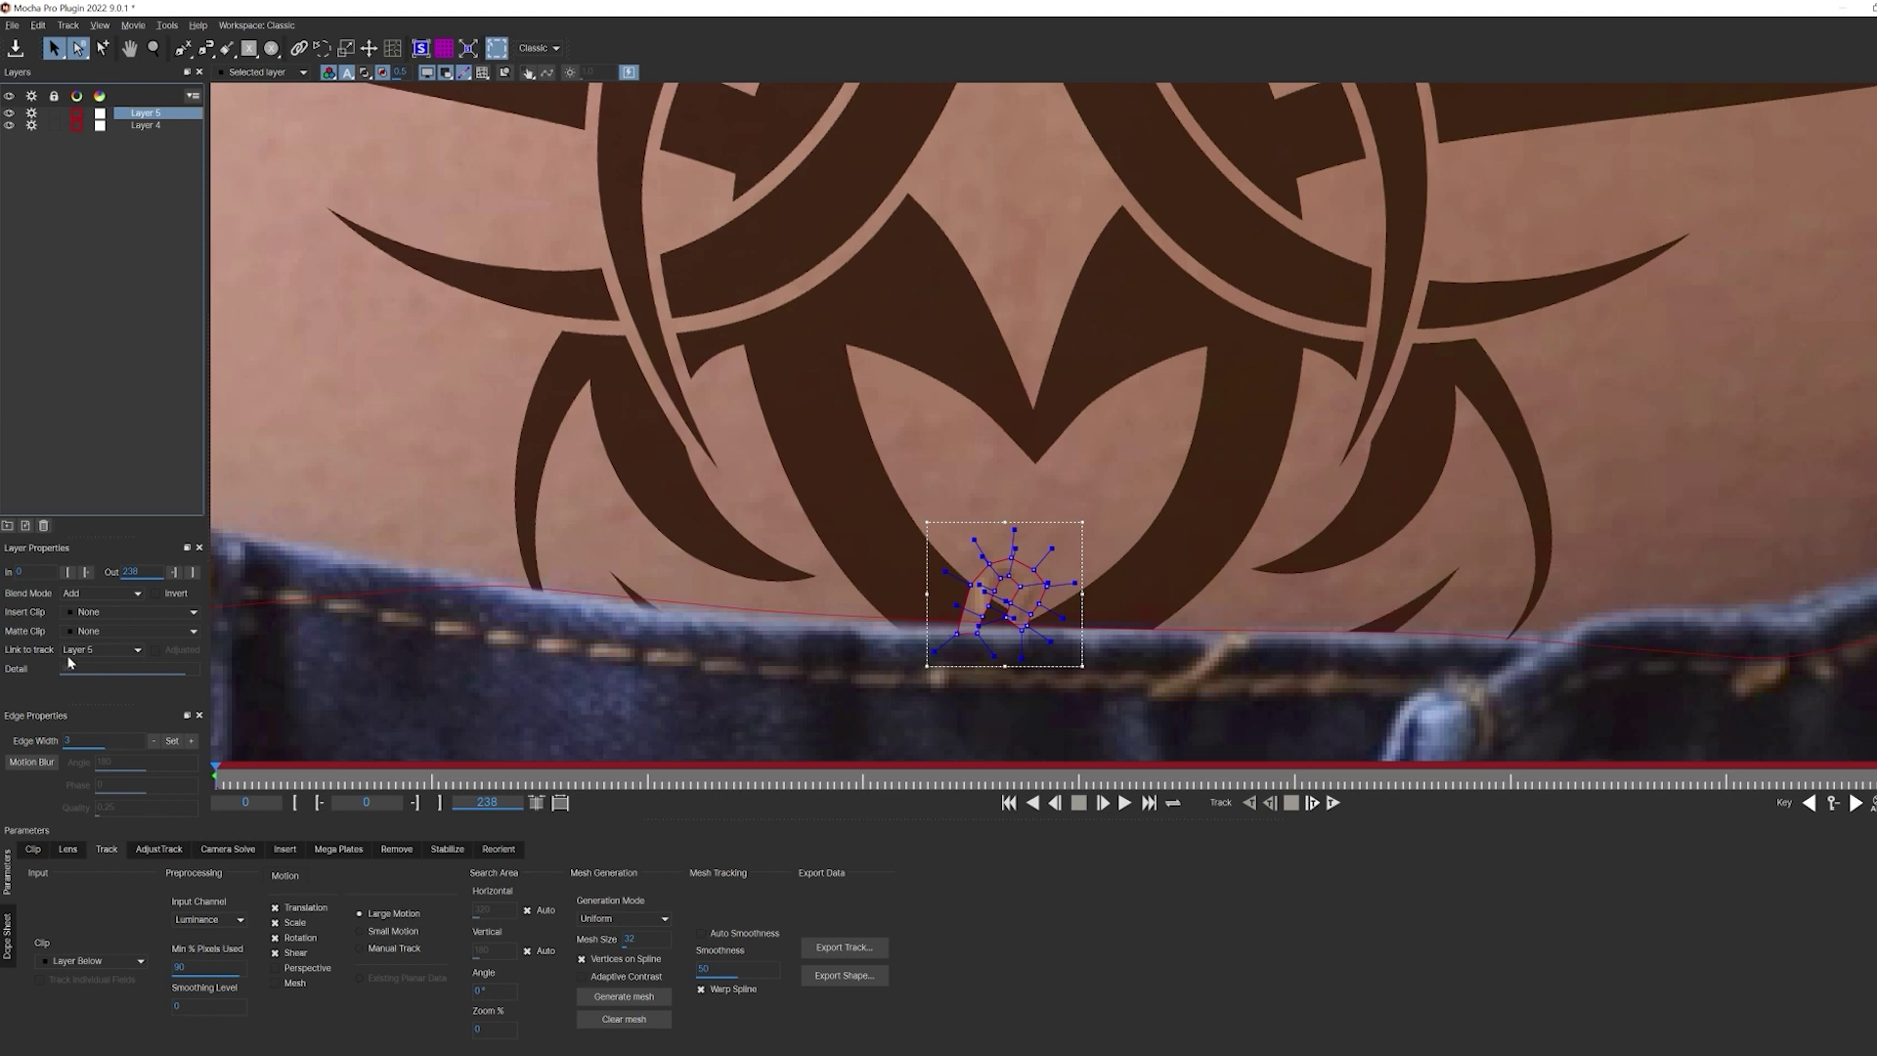
left_click(132, 652)
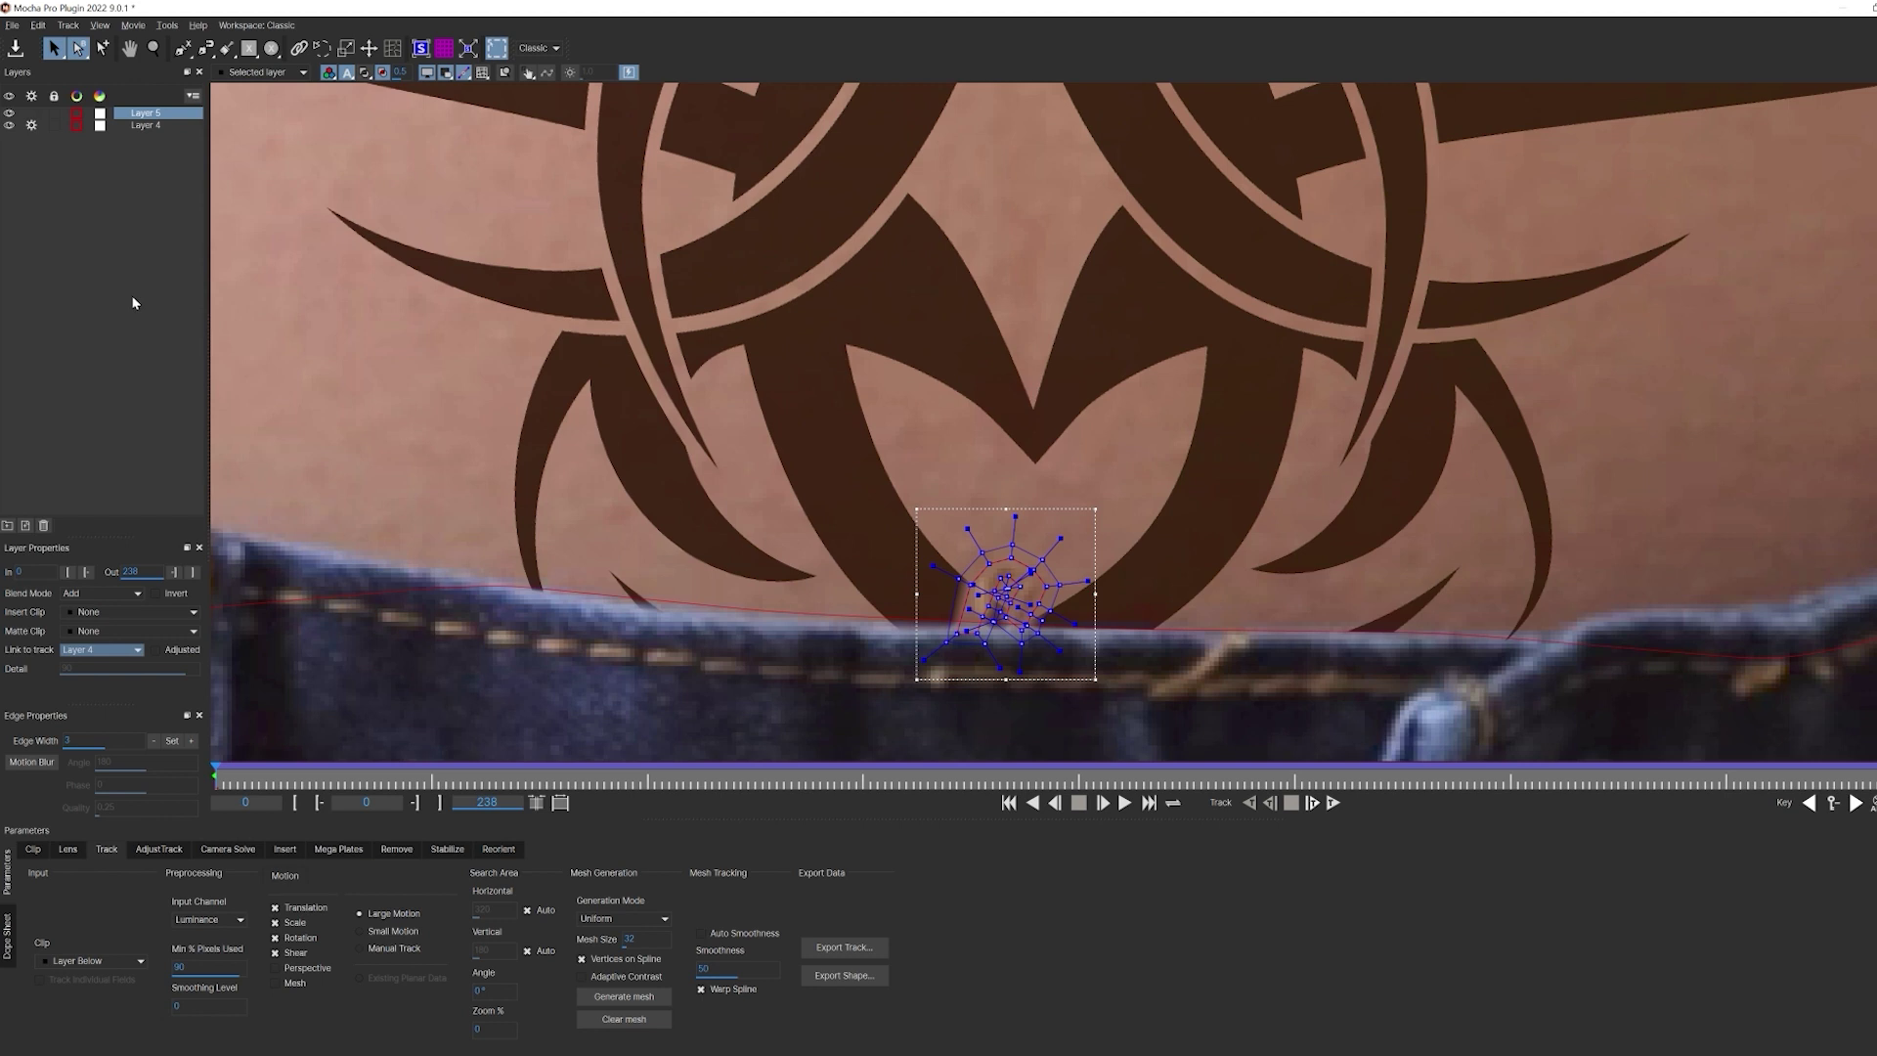
left_click(185, 266)
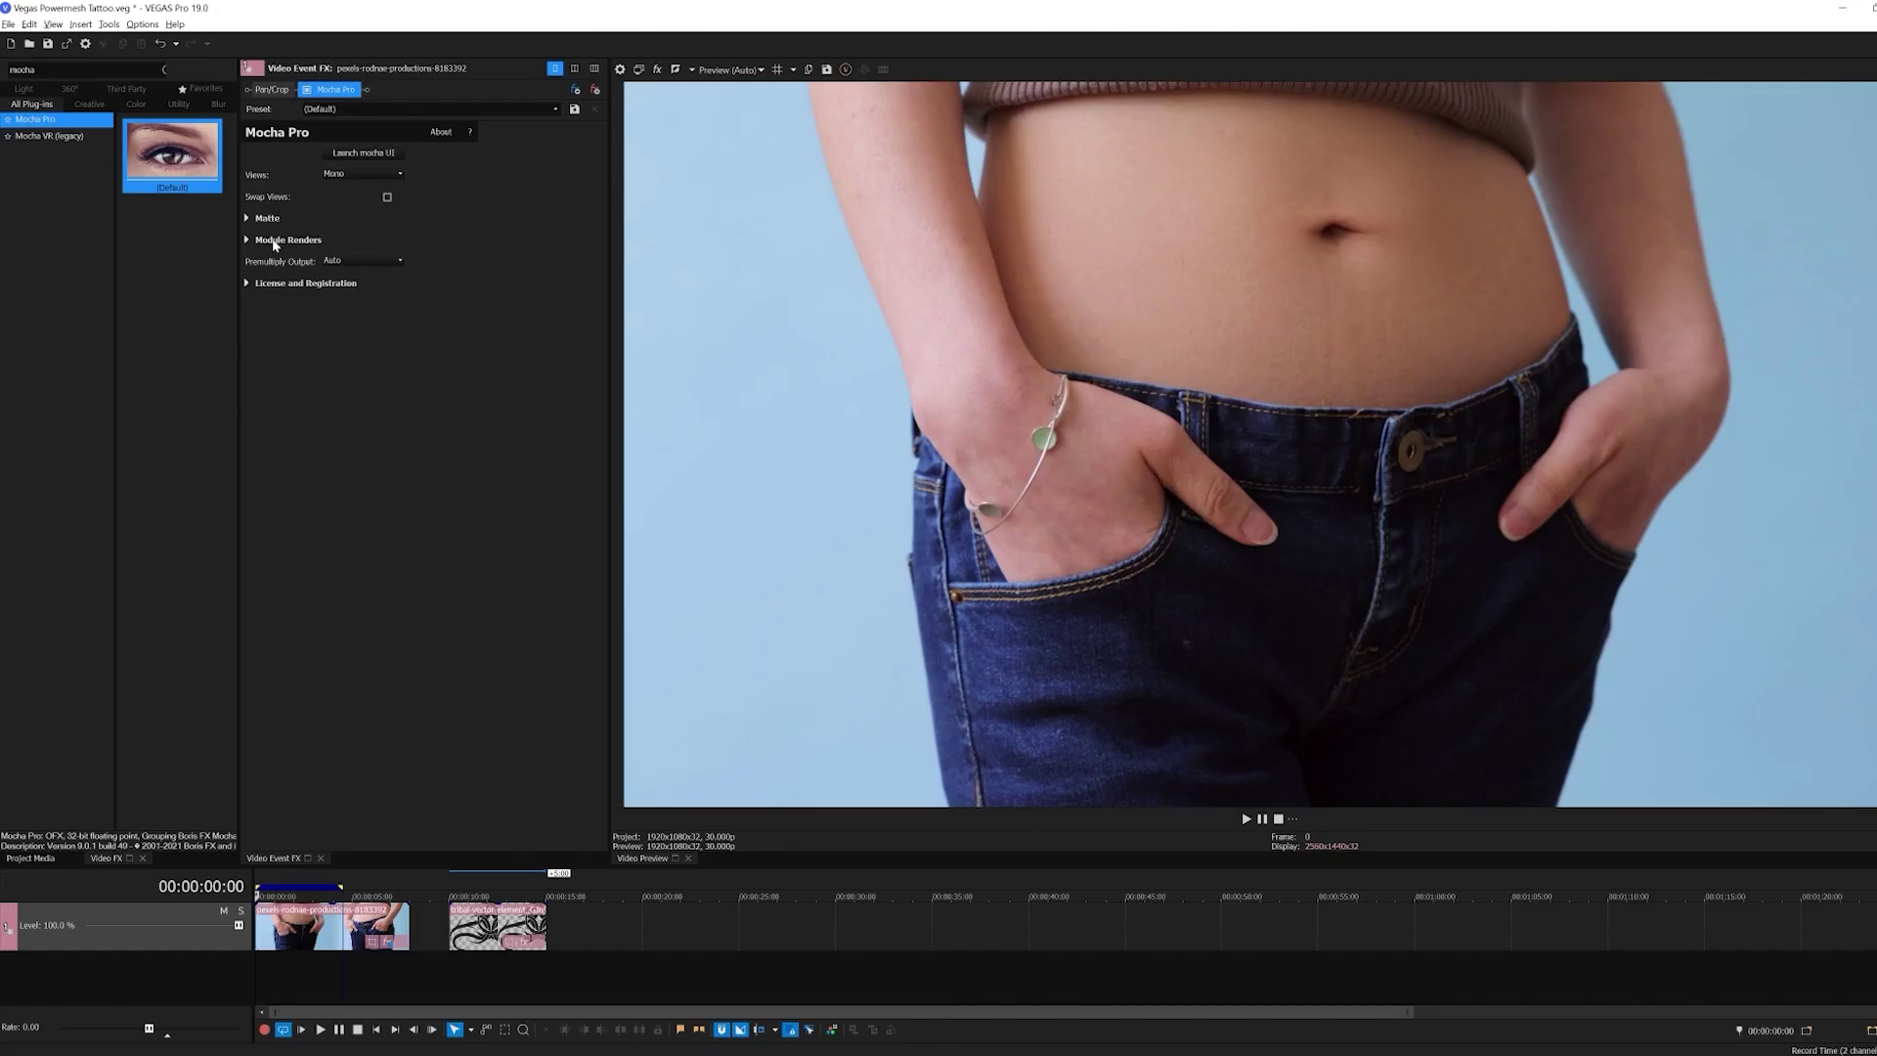
- Set the Mocha Pro effect's render module to Insert: Composite with Render enabled, then play the clip
left_click(247, 239)
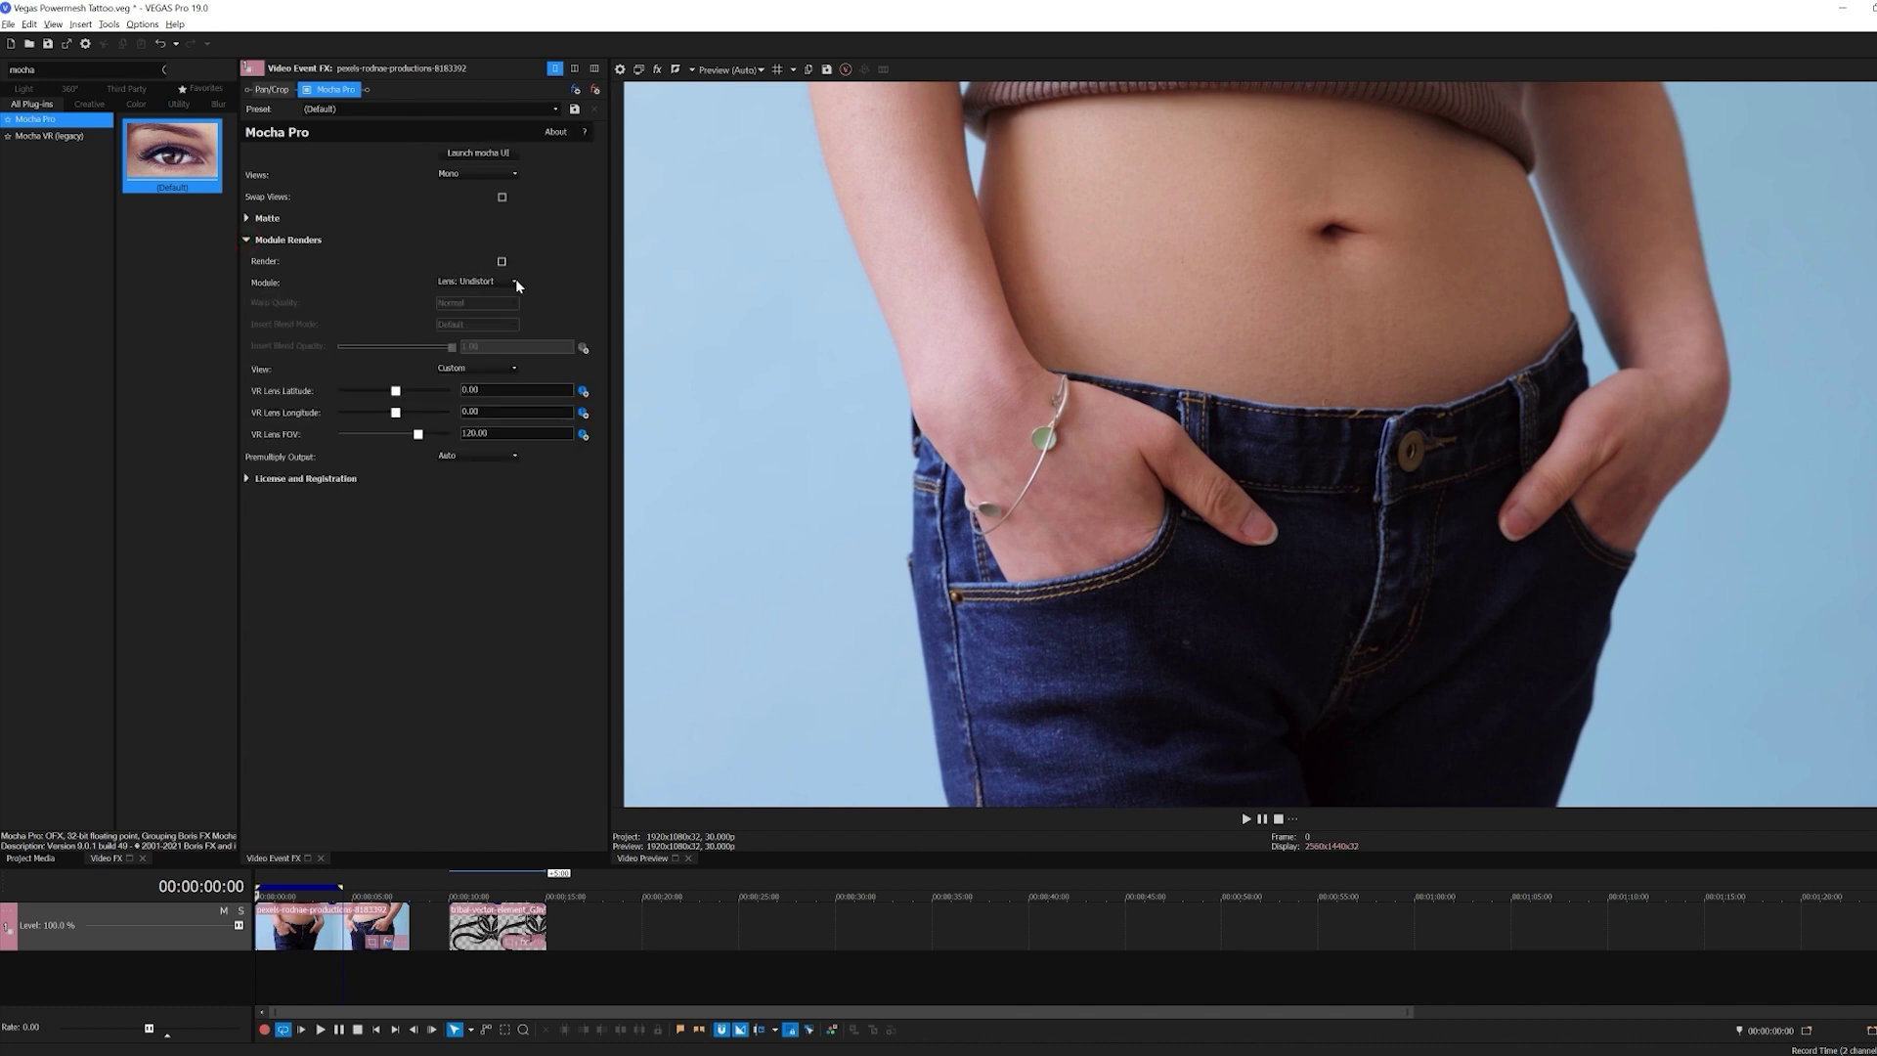
left_click(487, 282)
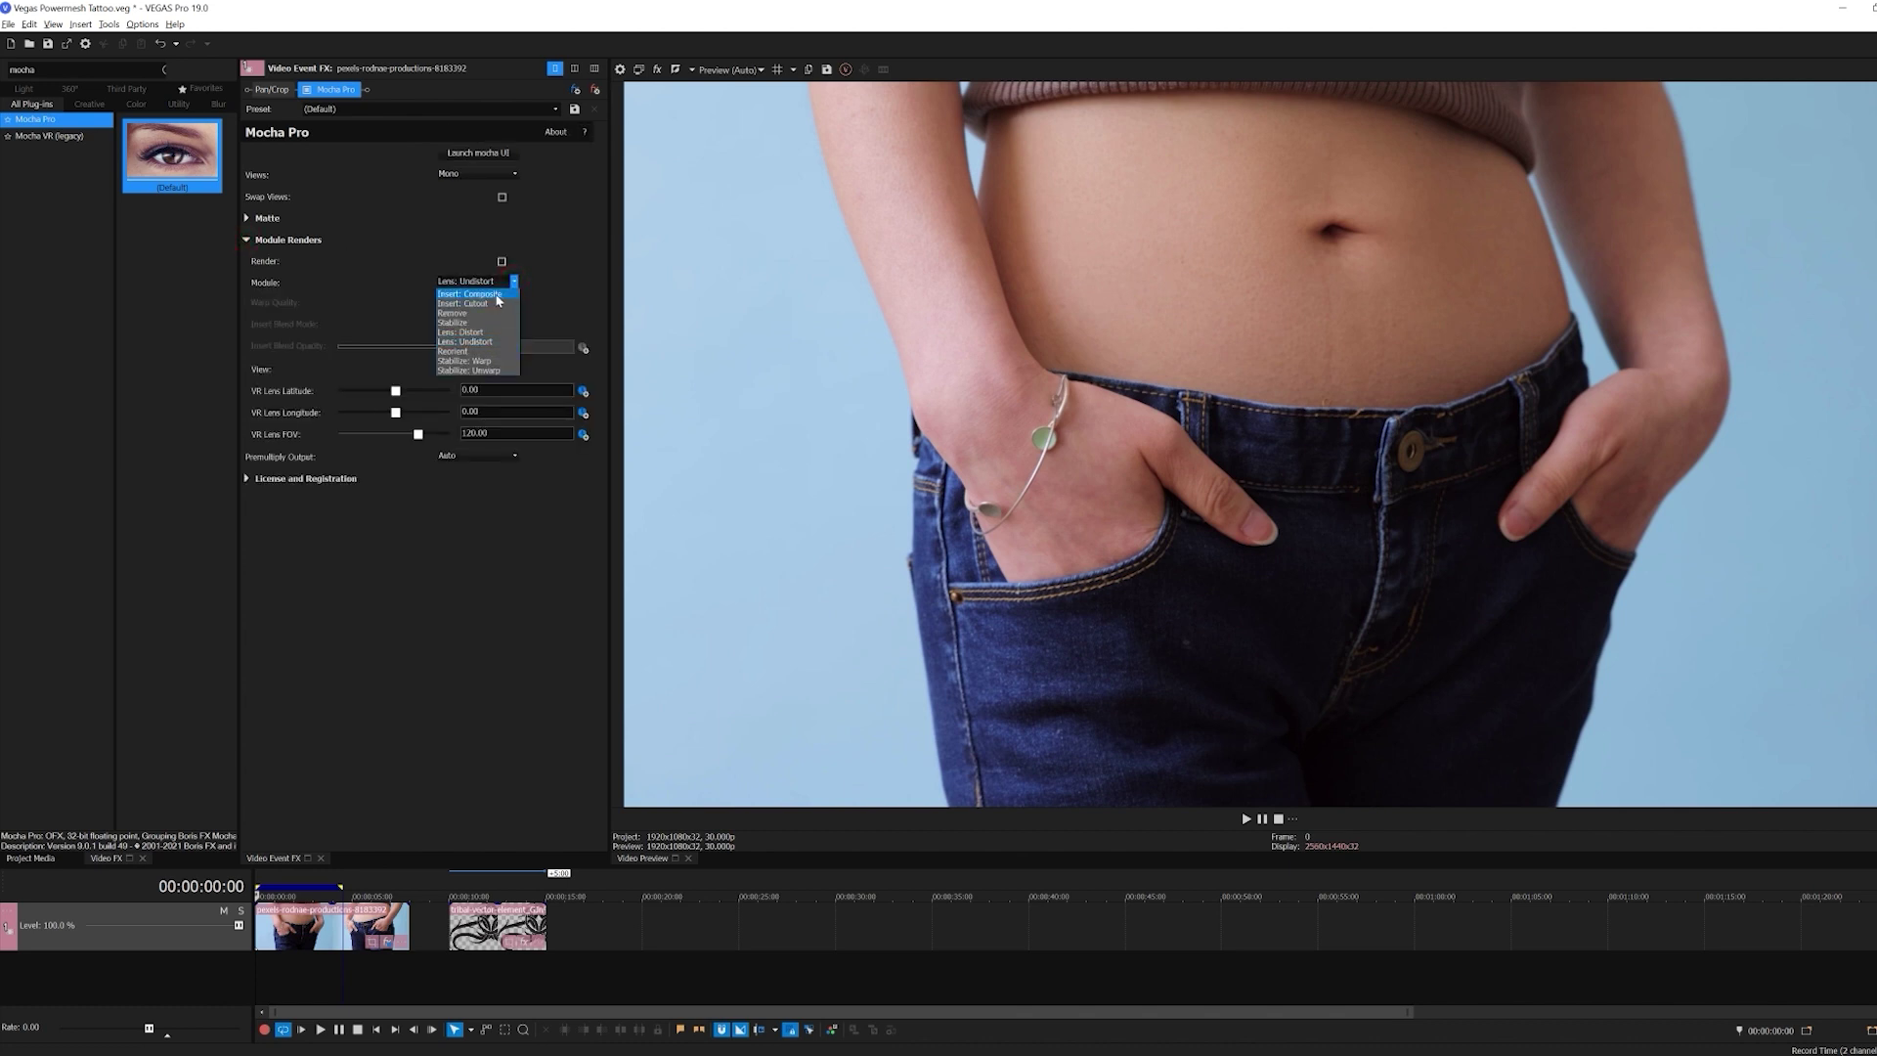
left_click(497, 294)
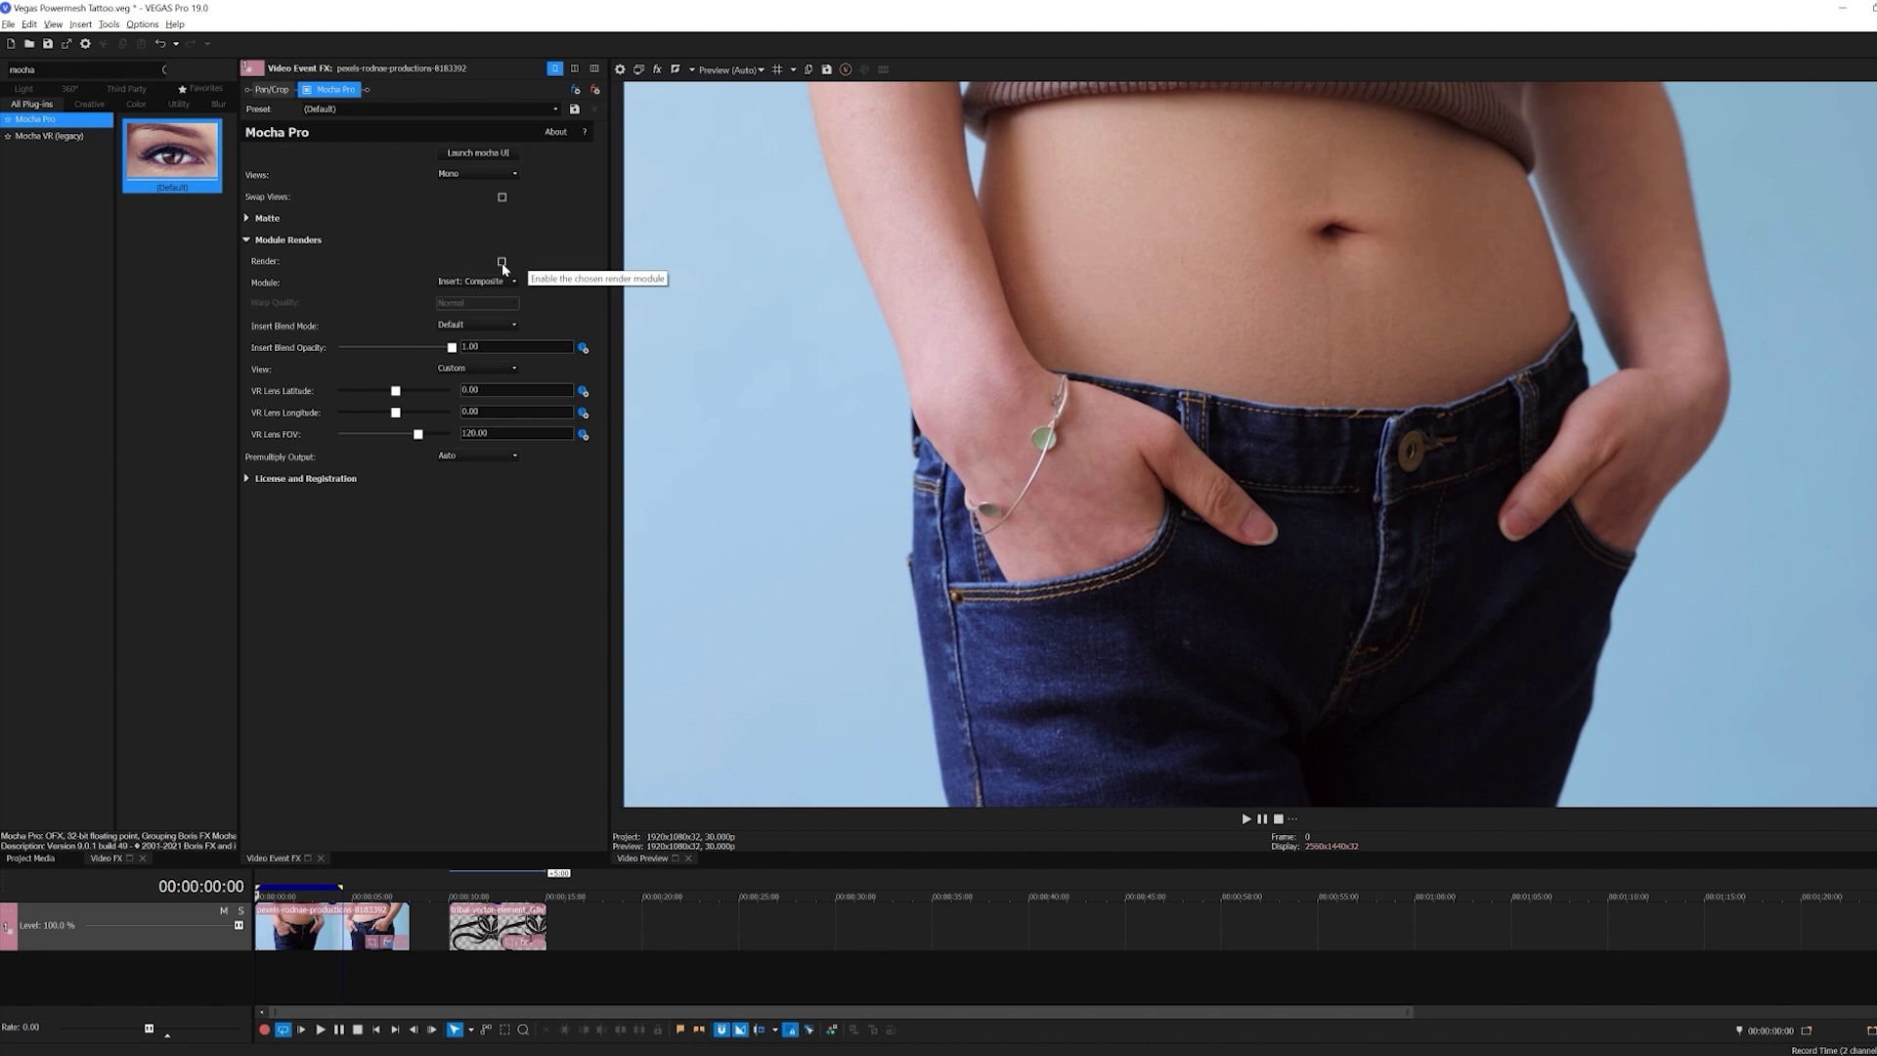
left_click(501, 263)
key("space")
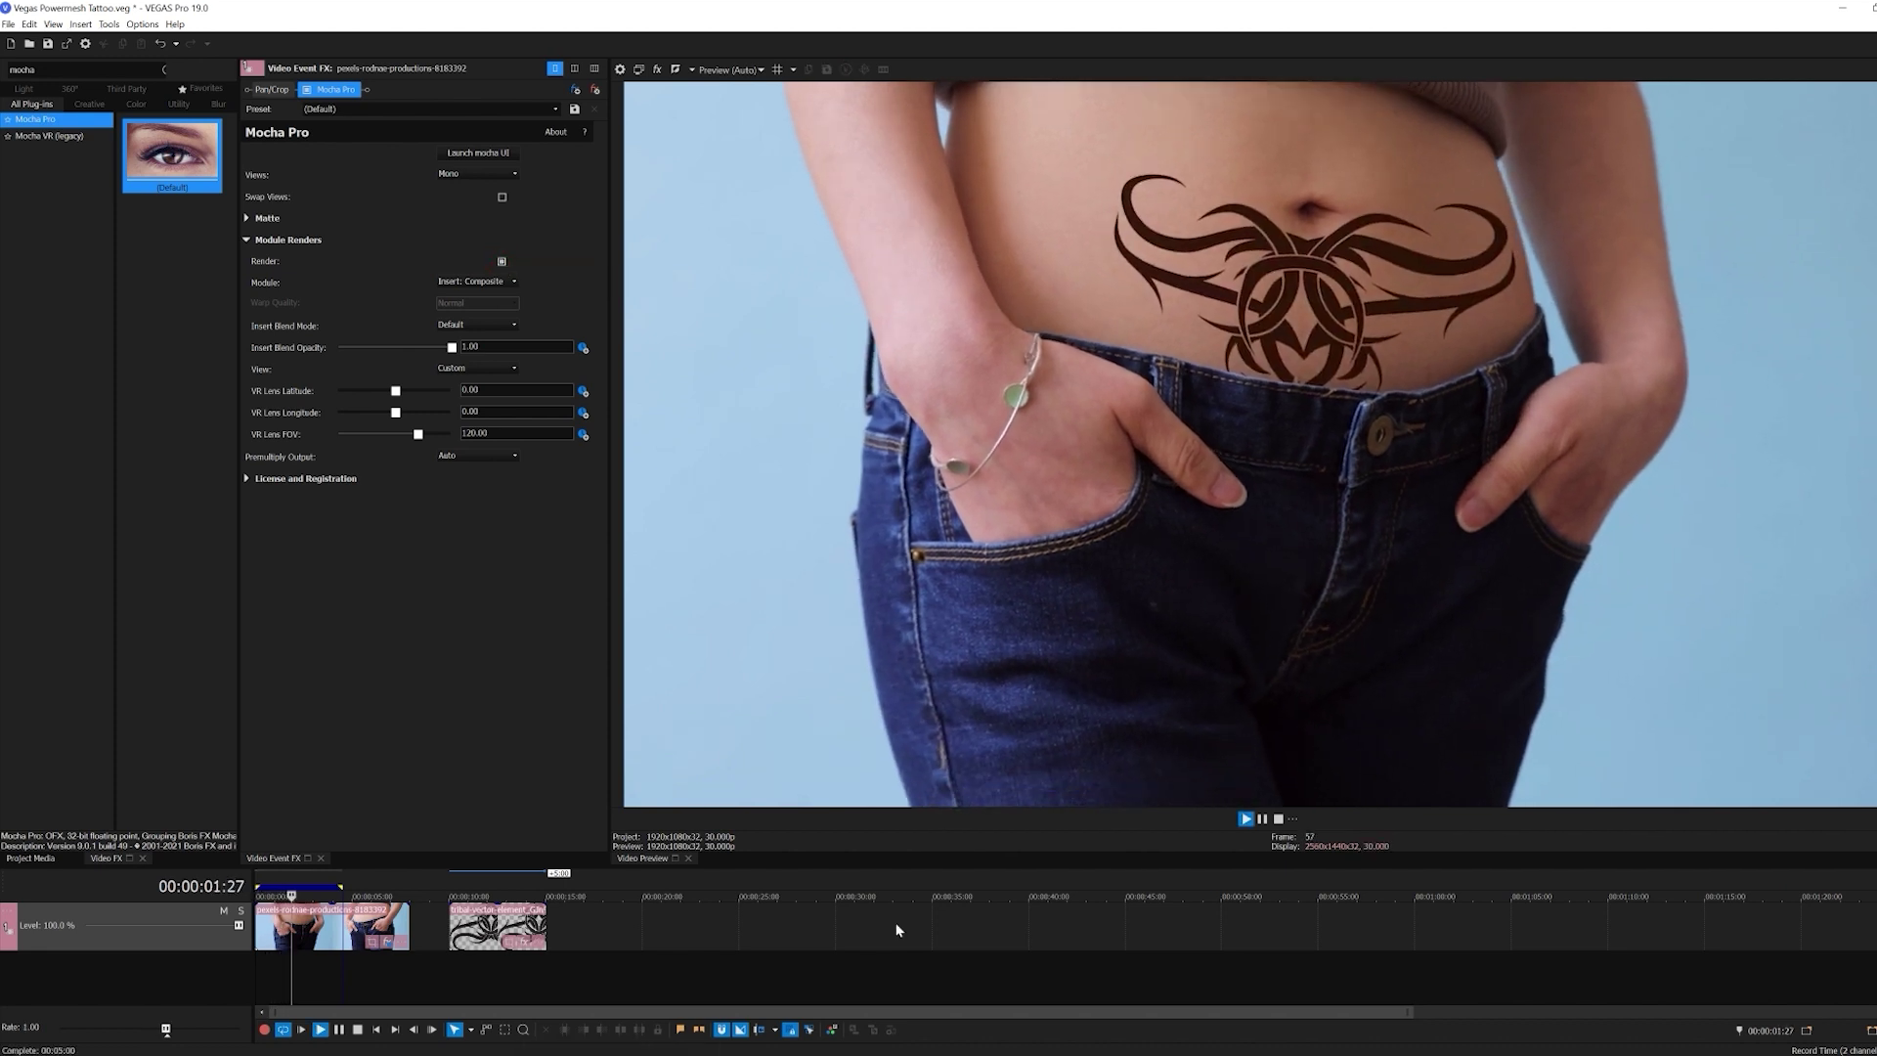